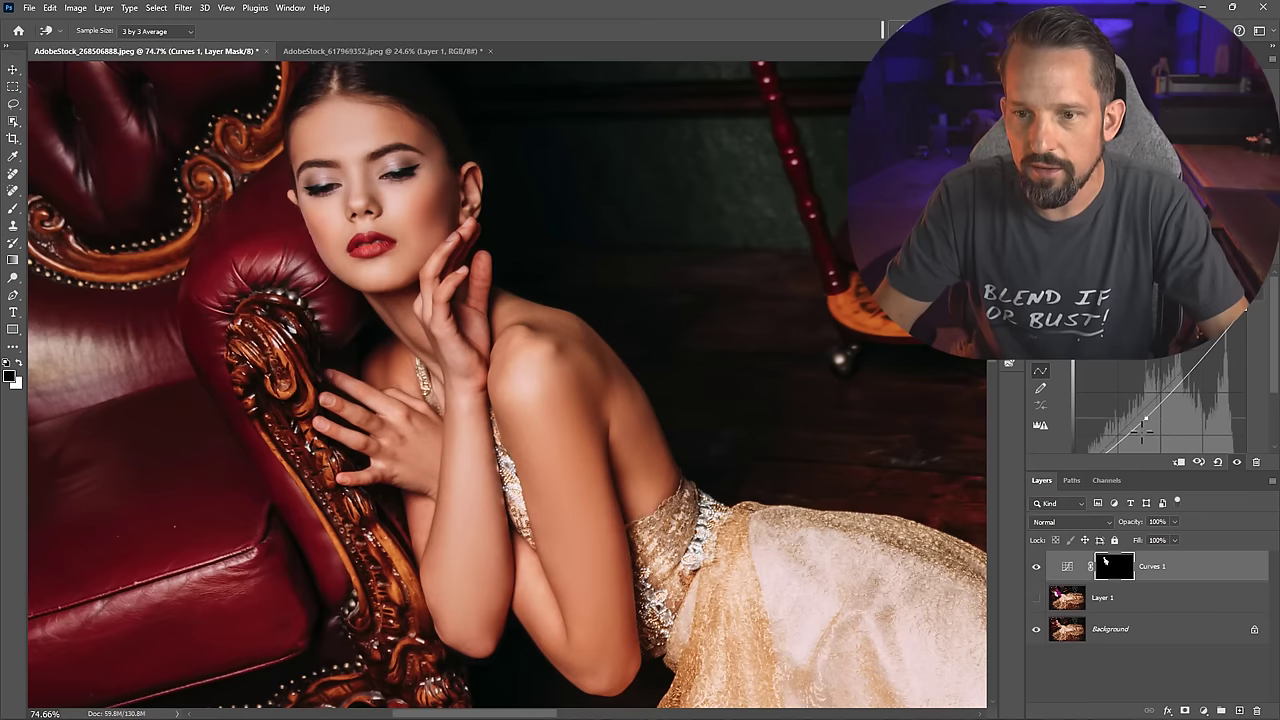
# Toggle the Curves 1 black-and-white mask view on and off to check it.
pyautogui.keyDown('alt'); pyautogui.click(1104, 566); pyautogui.keyUp('alt')
pyautogui.press('l')
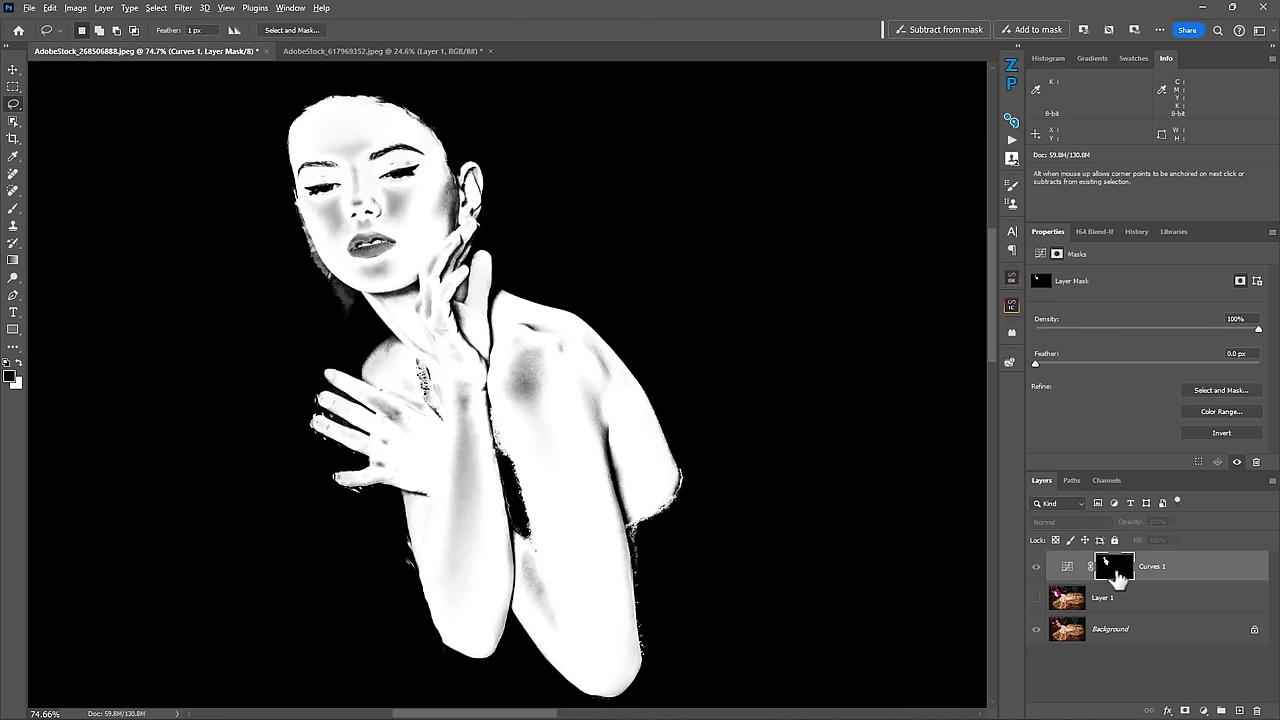
pyautogui.keyDown('alt'); pyautogui.click(1110, 567); pyautogui.keyUp('alt')
pyautogui.keyDown('alt'); pyautogui.click(1116, 569); pyautogui.keyUp('alt')
pyautogui.keyDown('alt'); pyautogui.click(1116, 570); pyautogui.keyUp('alt')
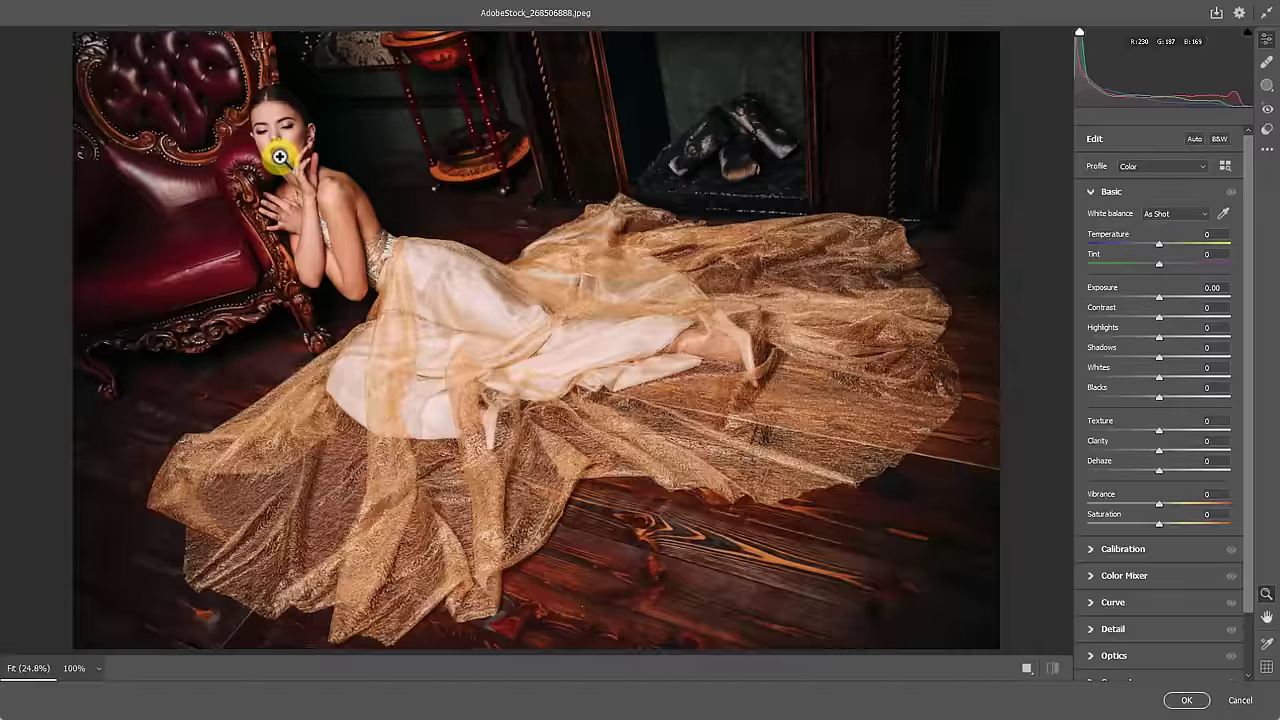
# Mask Person 1 in Camera Raw, limited to facial skin, body skin and eyebrows.
pyautogui.click(960, 340)
pyautogui.click(1267, 86)
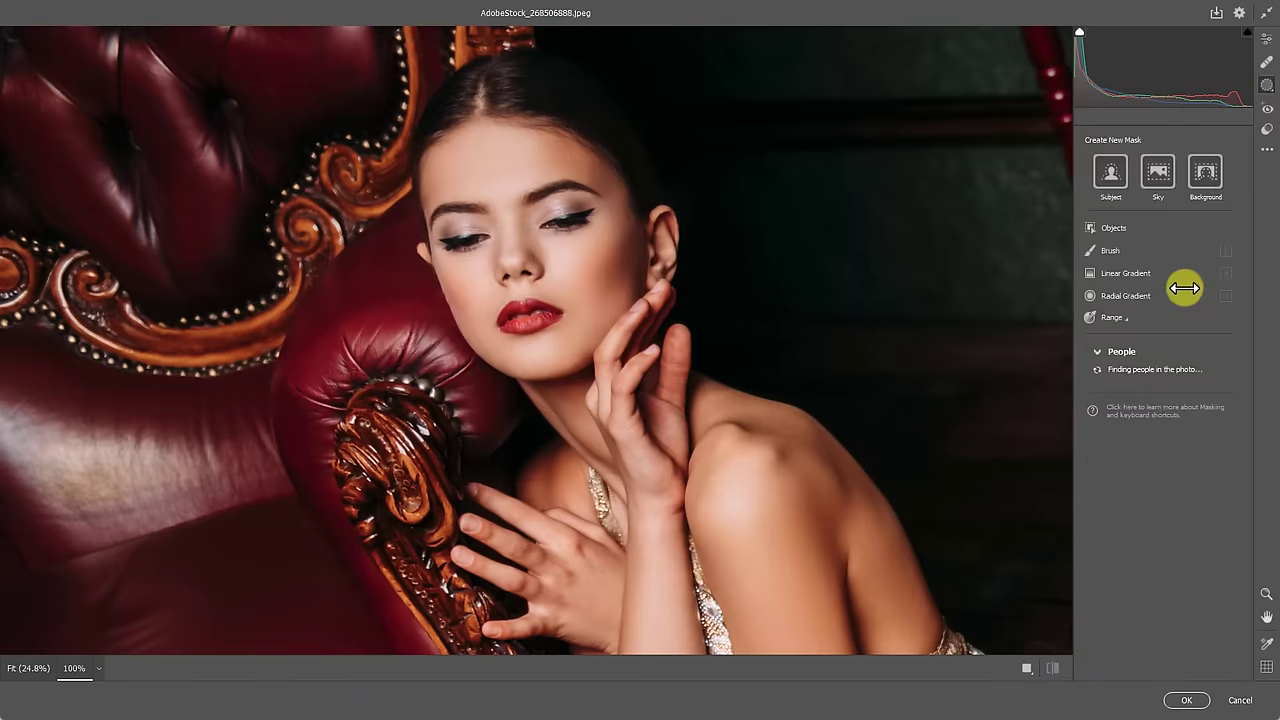
pyautogui.click(1105, 382)
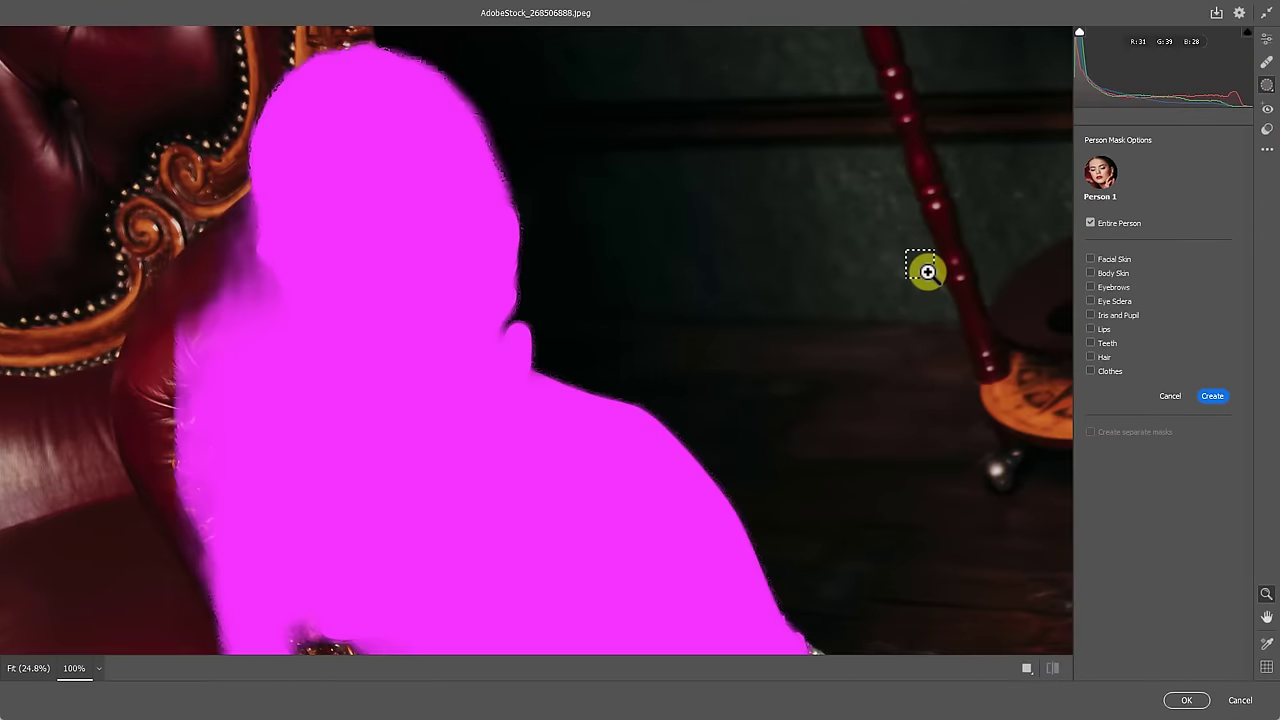
pyautogui.click(1091, 258)
pyautogui.click(1091, 272)
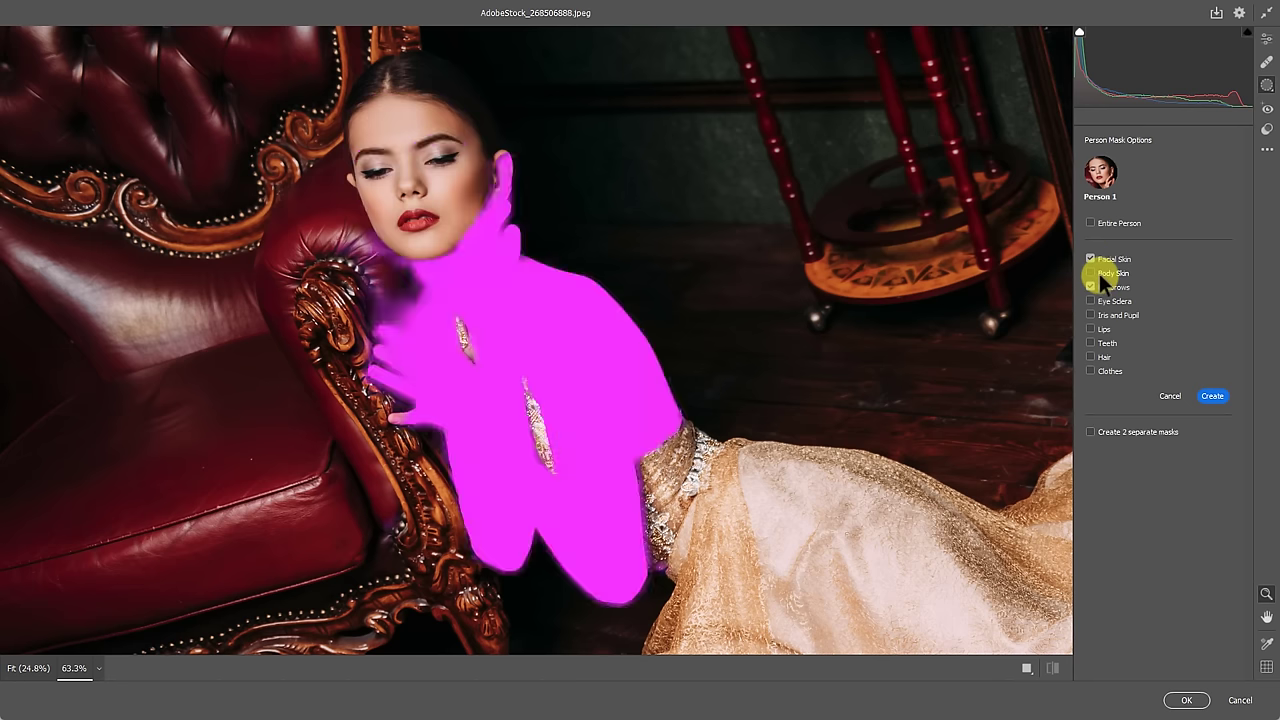
pyautogui.click(1091, 287)
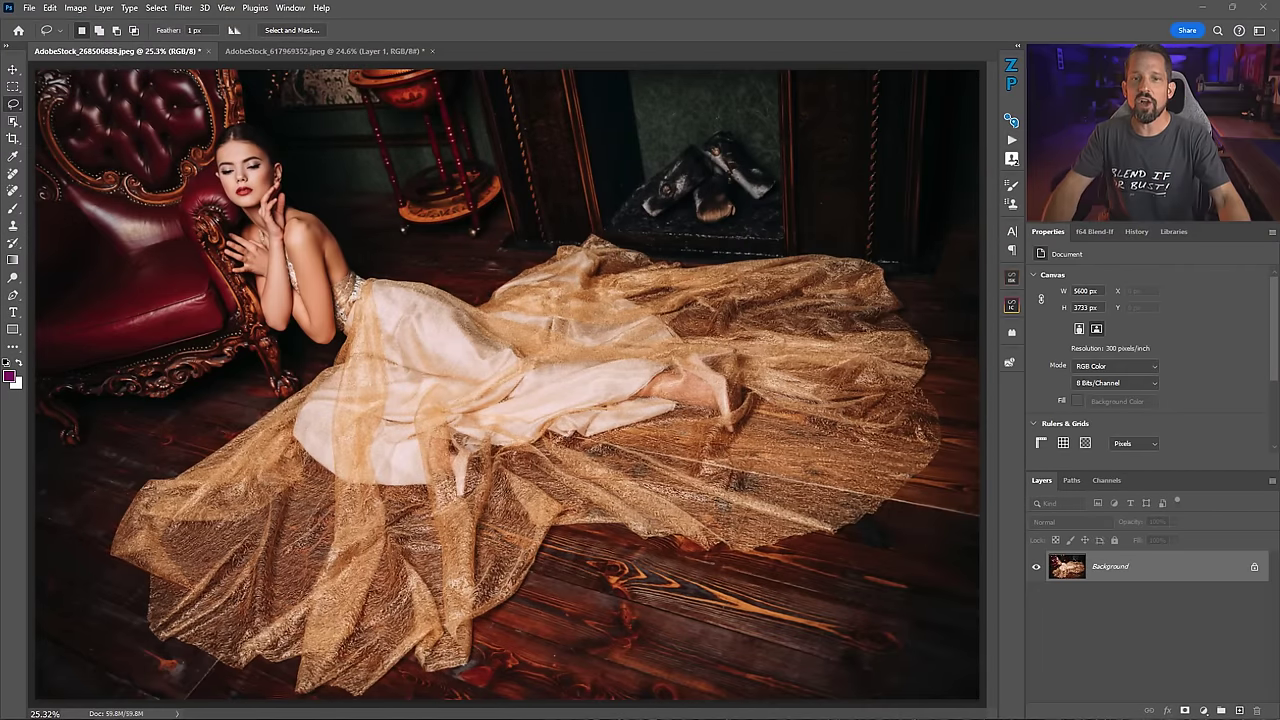
pyautogui.click(294, 50)
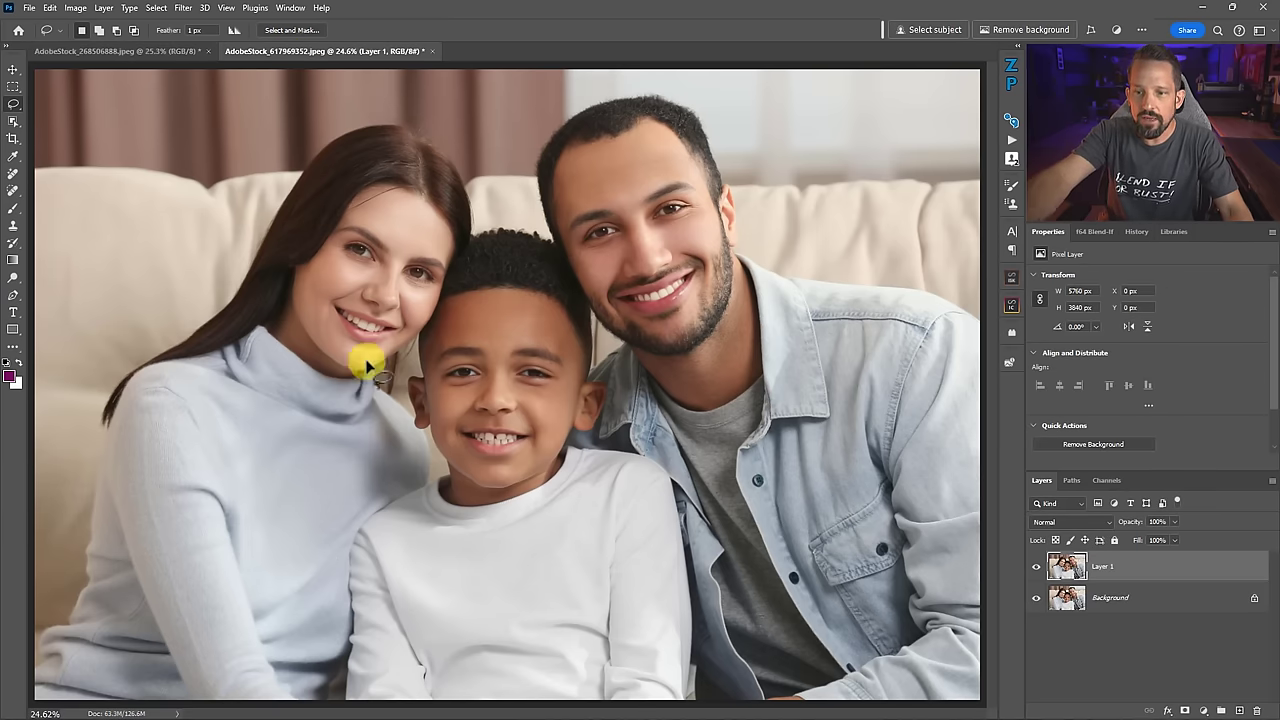
pyautogui.click(130, 51)
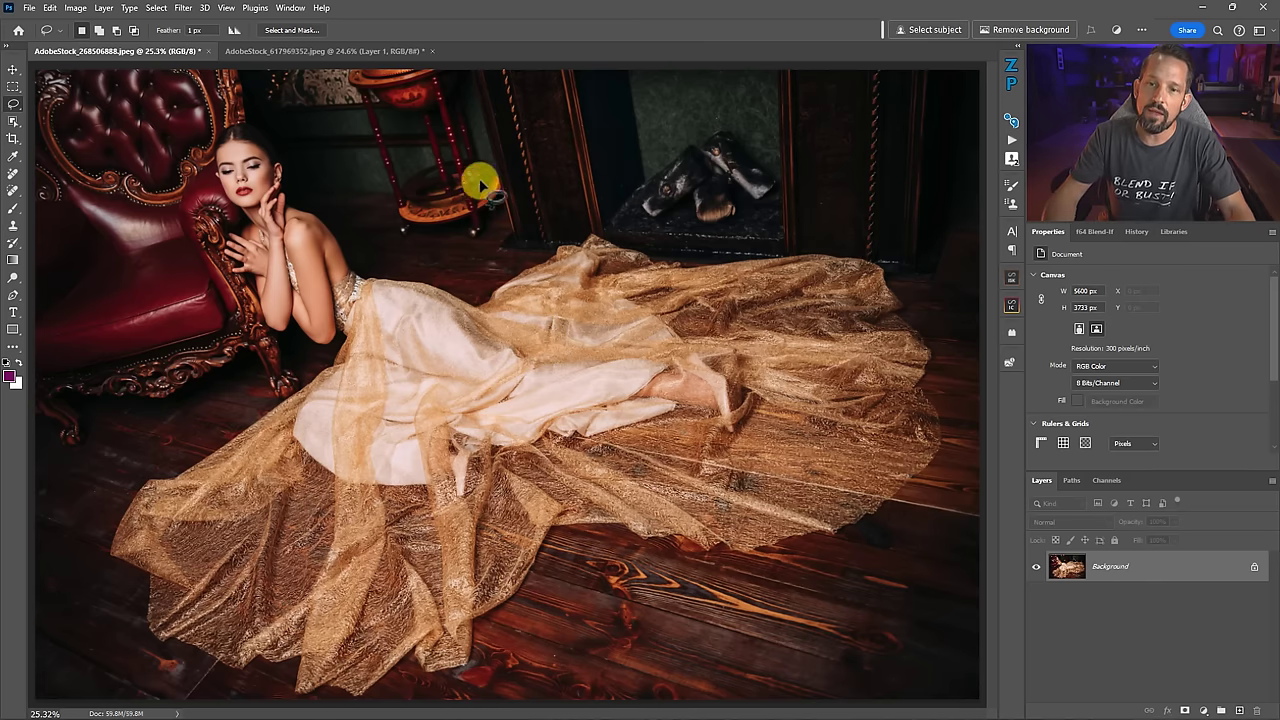
pyautogui.click(371, 51)
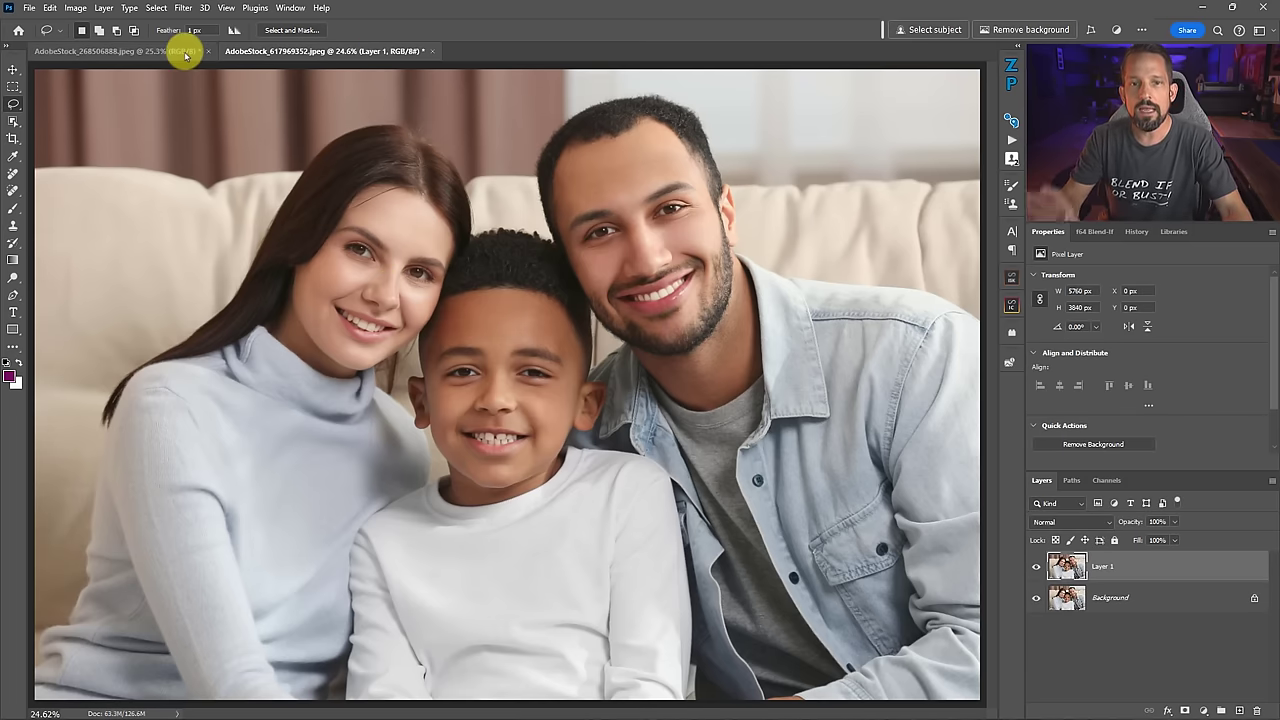
pyautogui.click(183, 51)
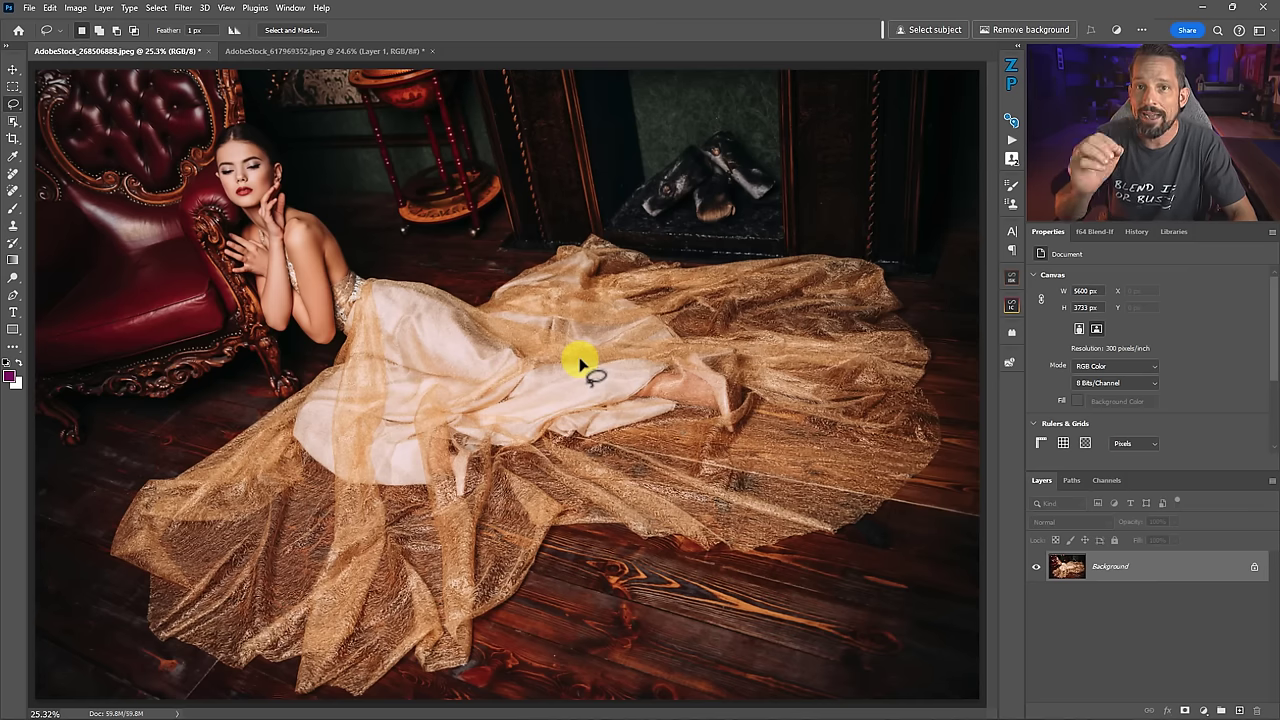
pyautogui.press('m')
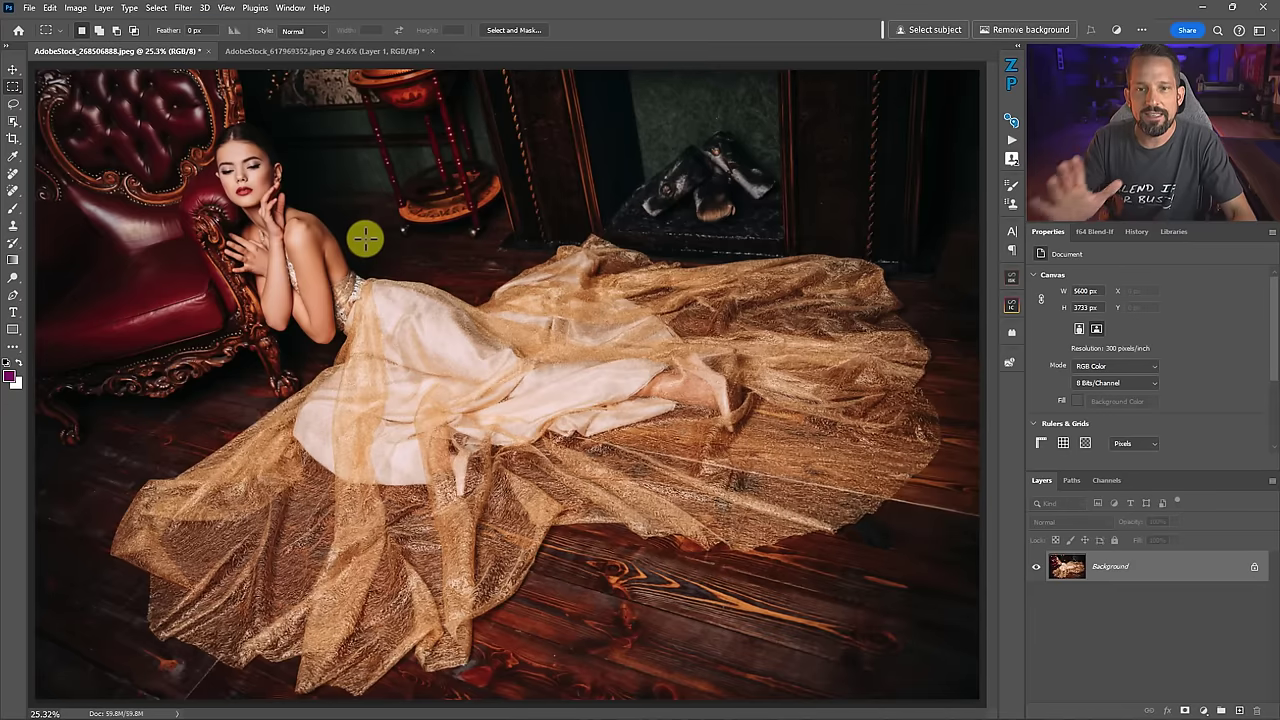
pyautogui.click(156, 9)
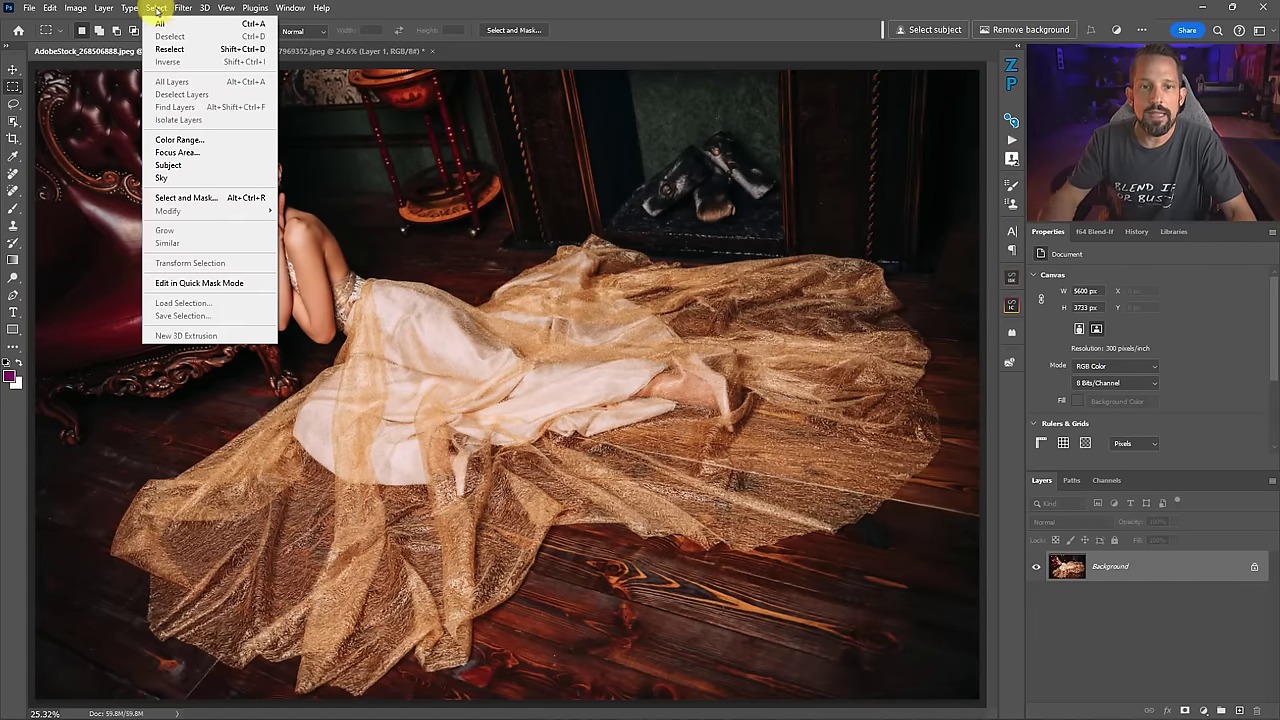
# Choose Skin Tones in Color Range with Detect Faces on, settling Fuzziness at 117.
pyautogui.click(186, 137)
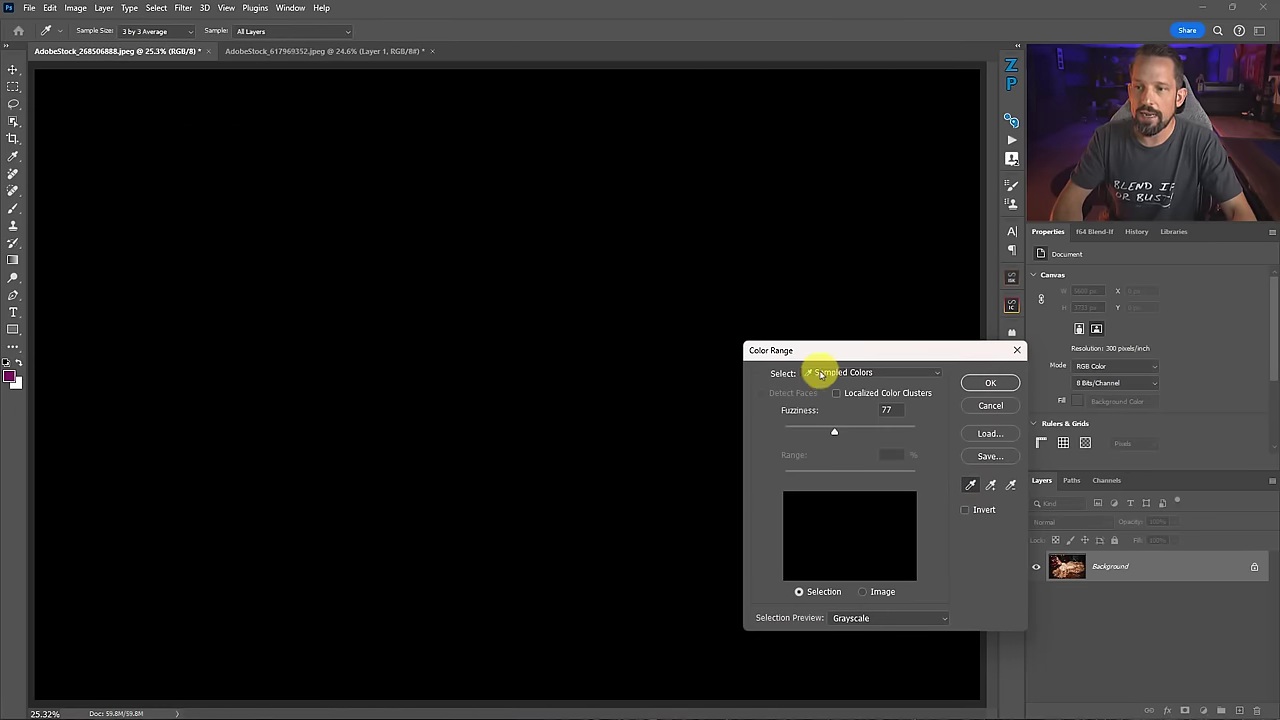
pyautogui.click(820, 372)
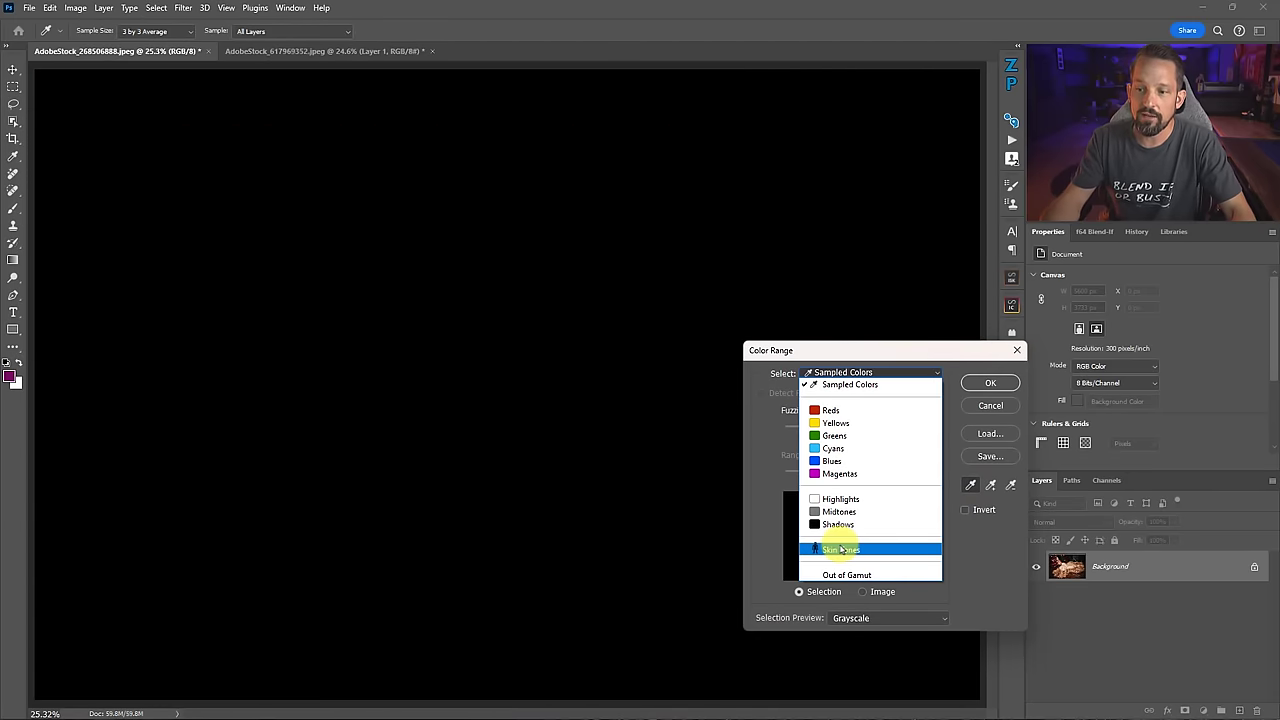
pyautogui.click(840, 549)
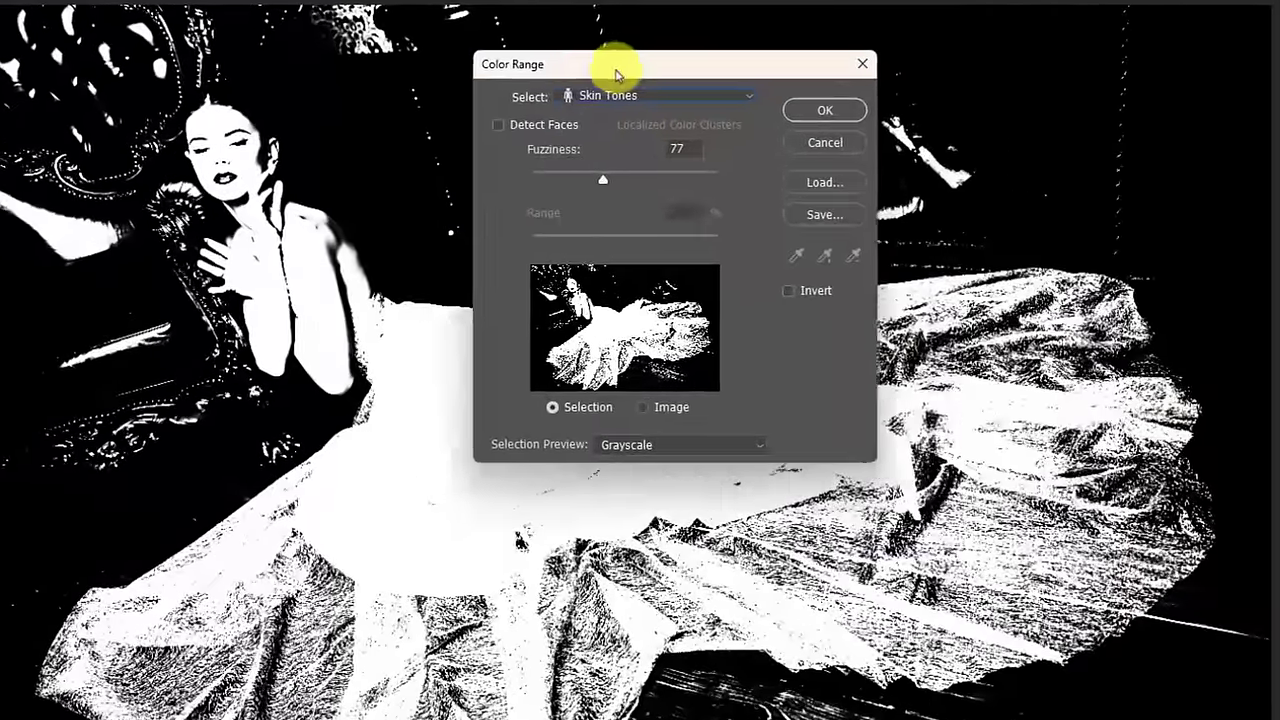
pyautogui.moveTo(617, 75); pyautogui.dragTo(674, 62)
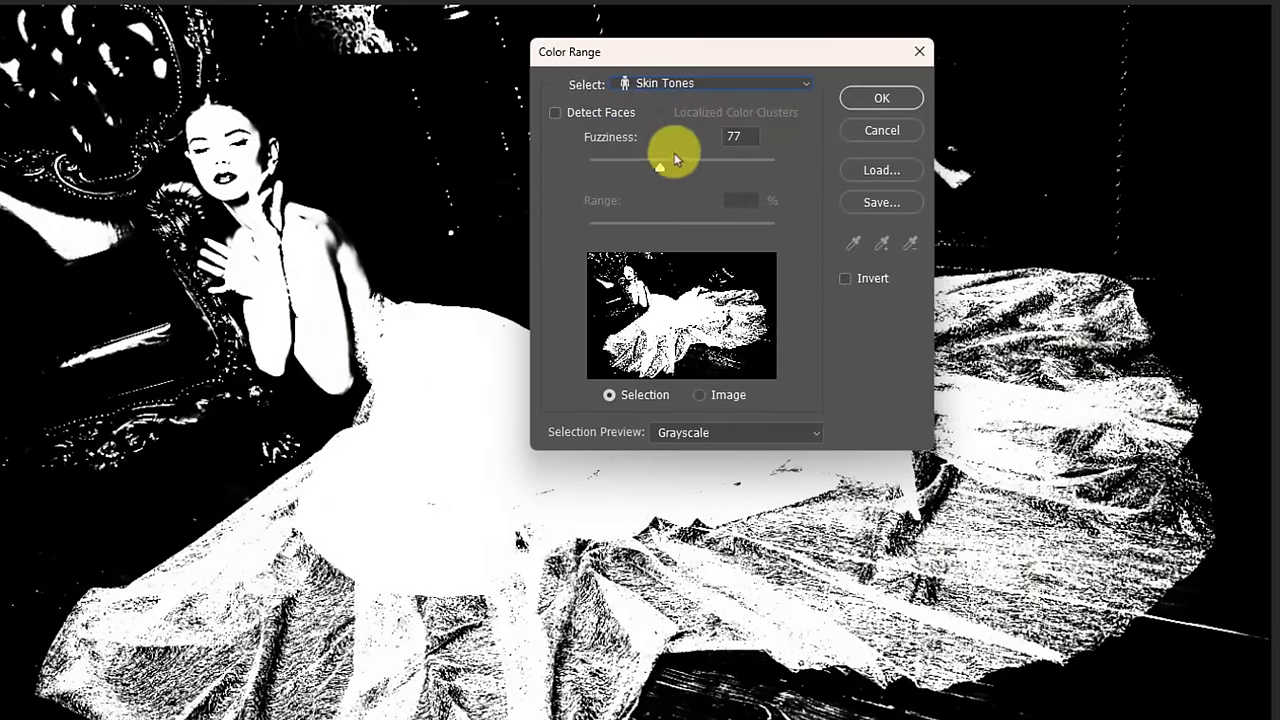
pyautogui.click(556, 114)
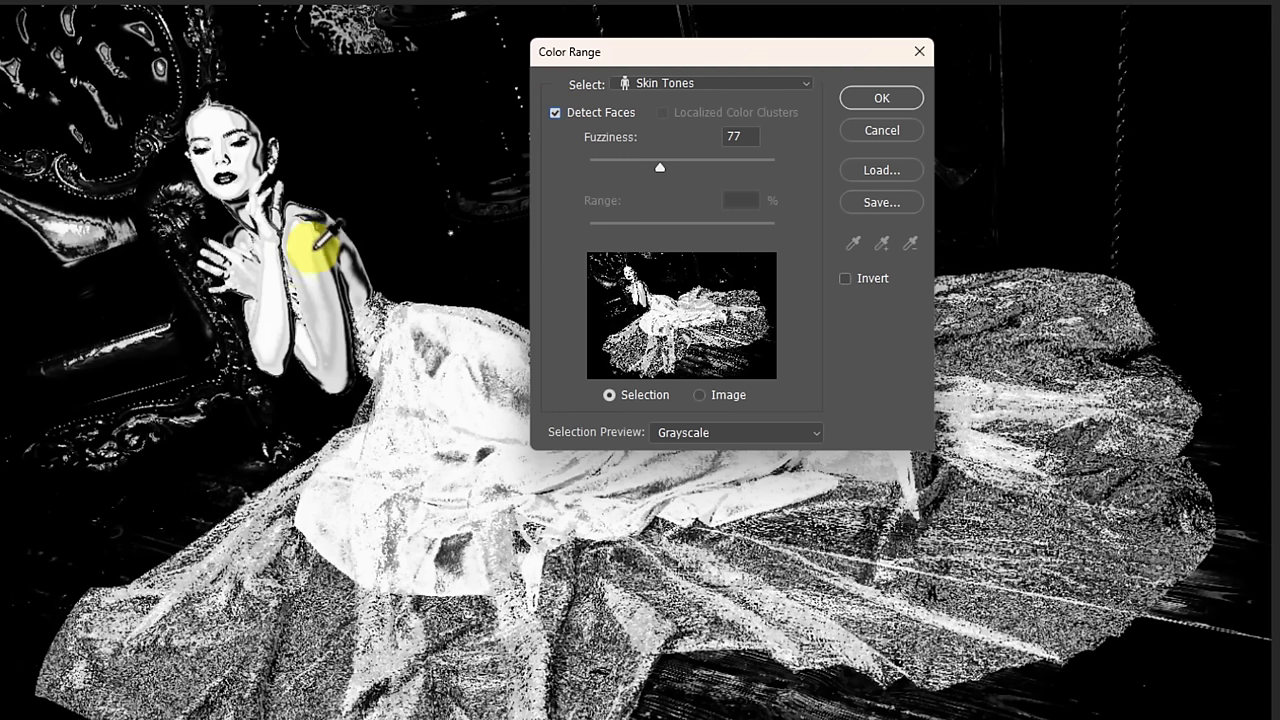
pyautogui.moveTo(641, 177); pyautogui.dragTo(737, 172)
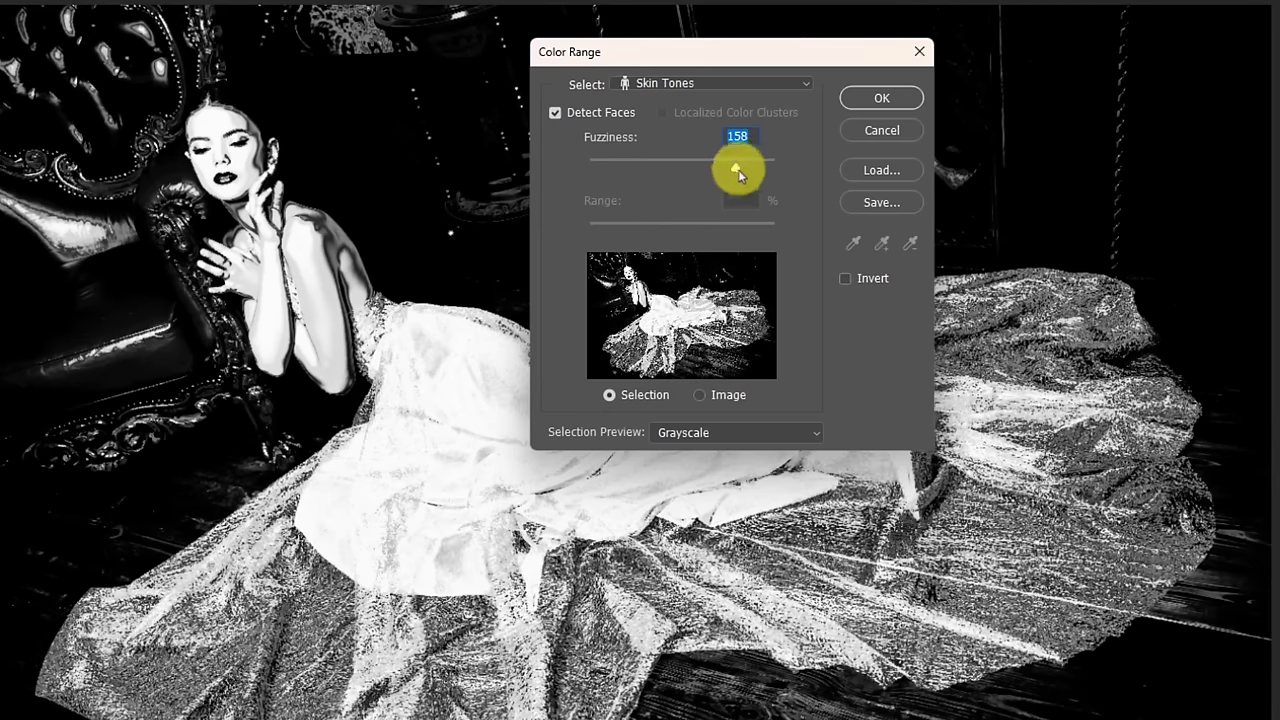
pyautogui.moveTo(737, 167); pyautogui.dragTo(687, 168)
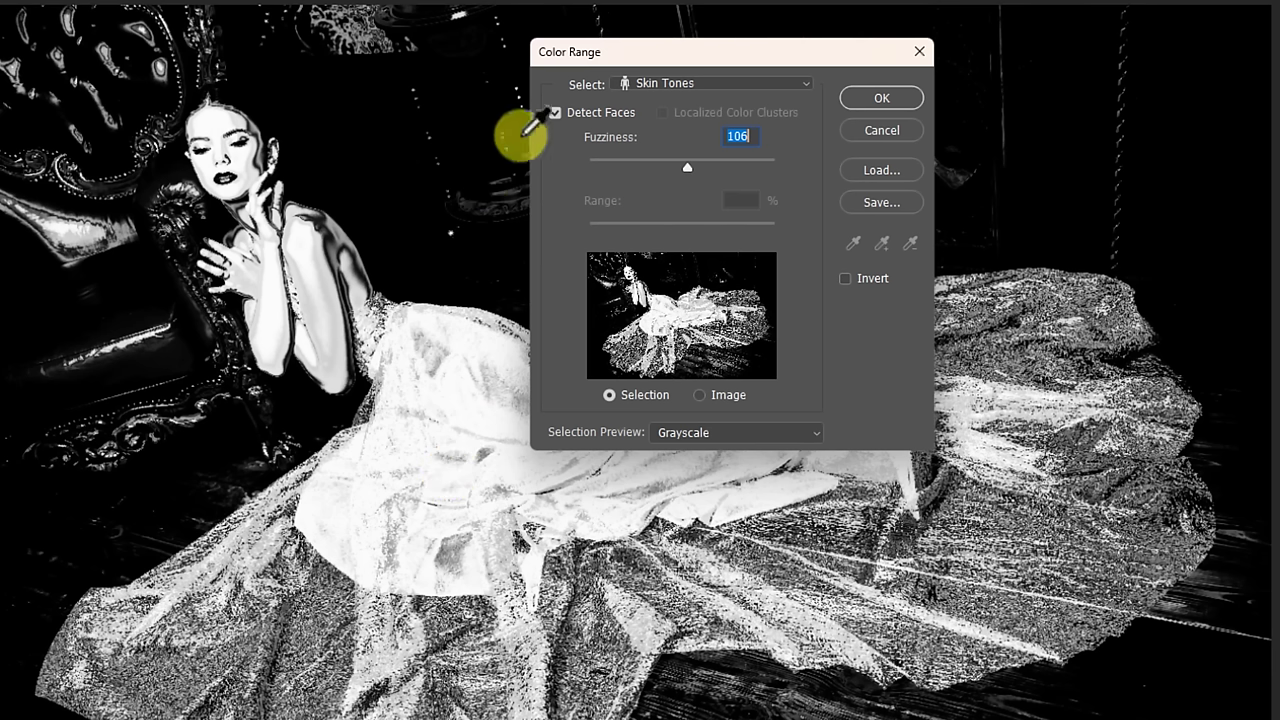
pyautogui.click(557, 113)
pyautogui.moveTo(687, 168); pyautogui.dragTo(660, 166)
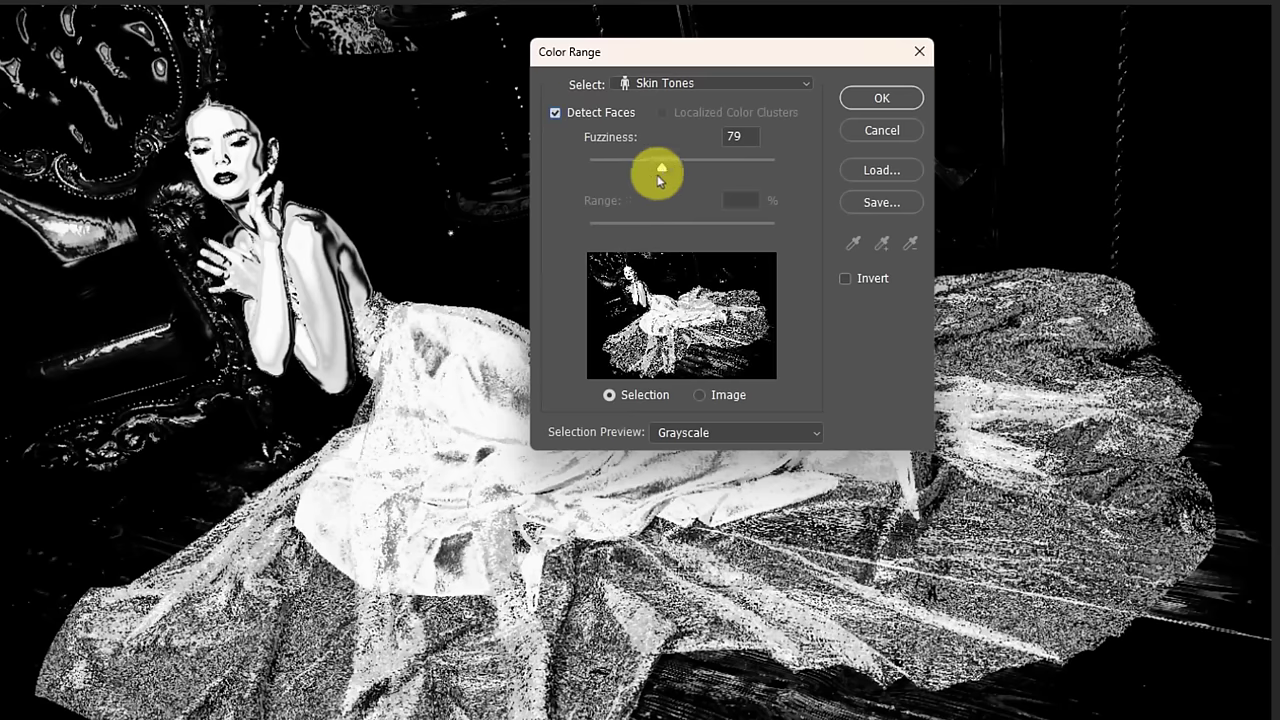
pyautogui.moveTo(660, 170); pyautogui.dragTo(700, 166)
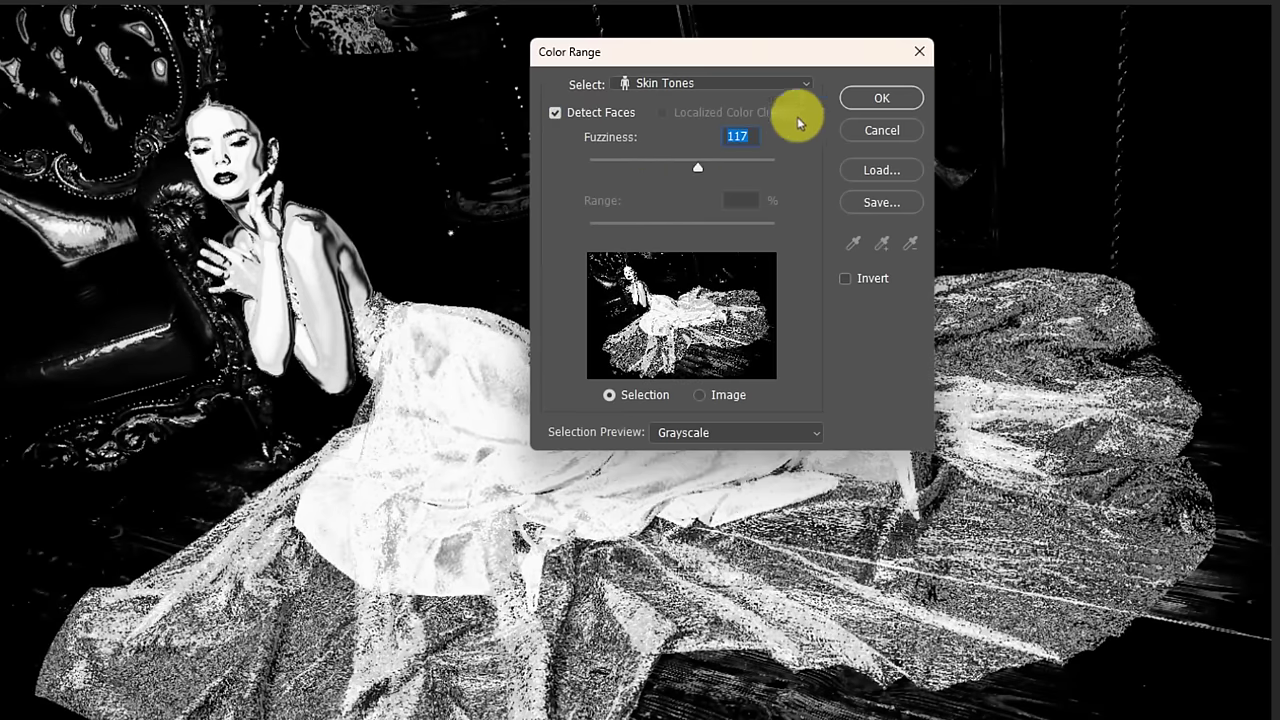
pyautogui.click(881, 97)
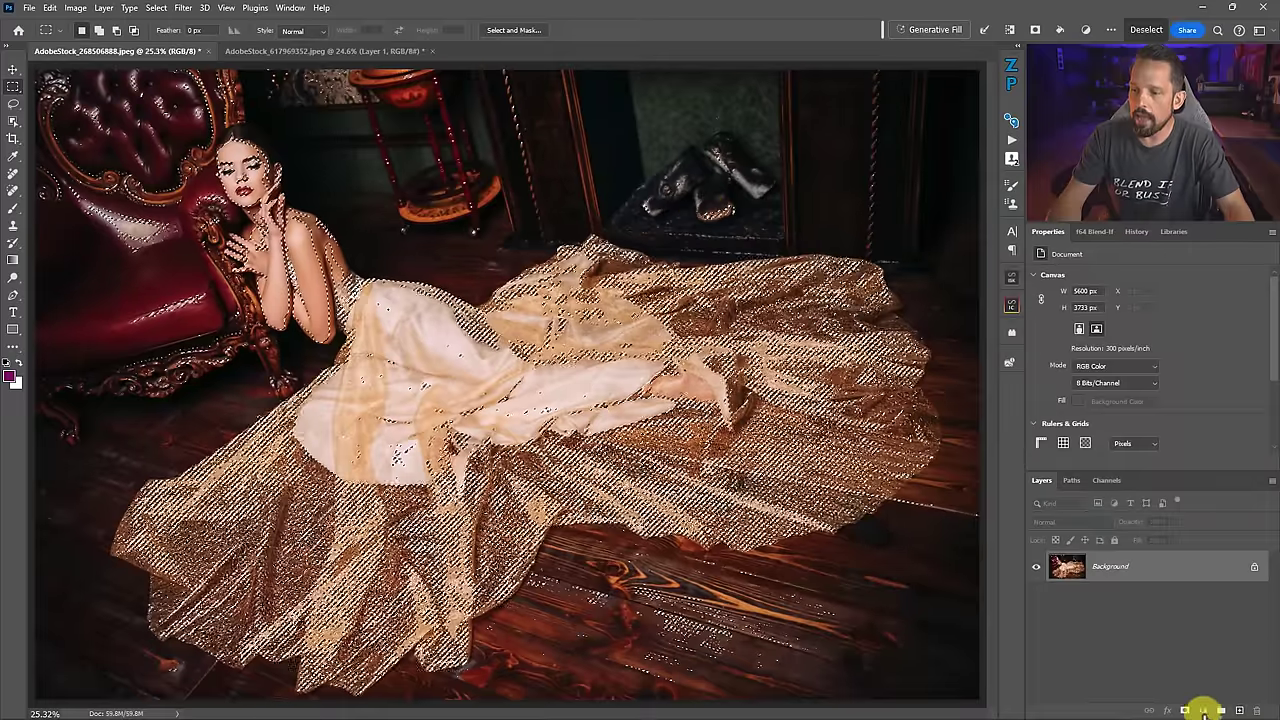
# Add a Curves layer masked to the skin selection and name it 'CR - Skin Tones'.
pyautogui.click(1200, 709)
pyautogui.click(1213, 545)
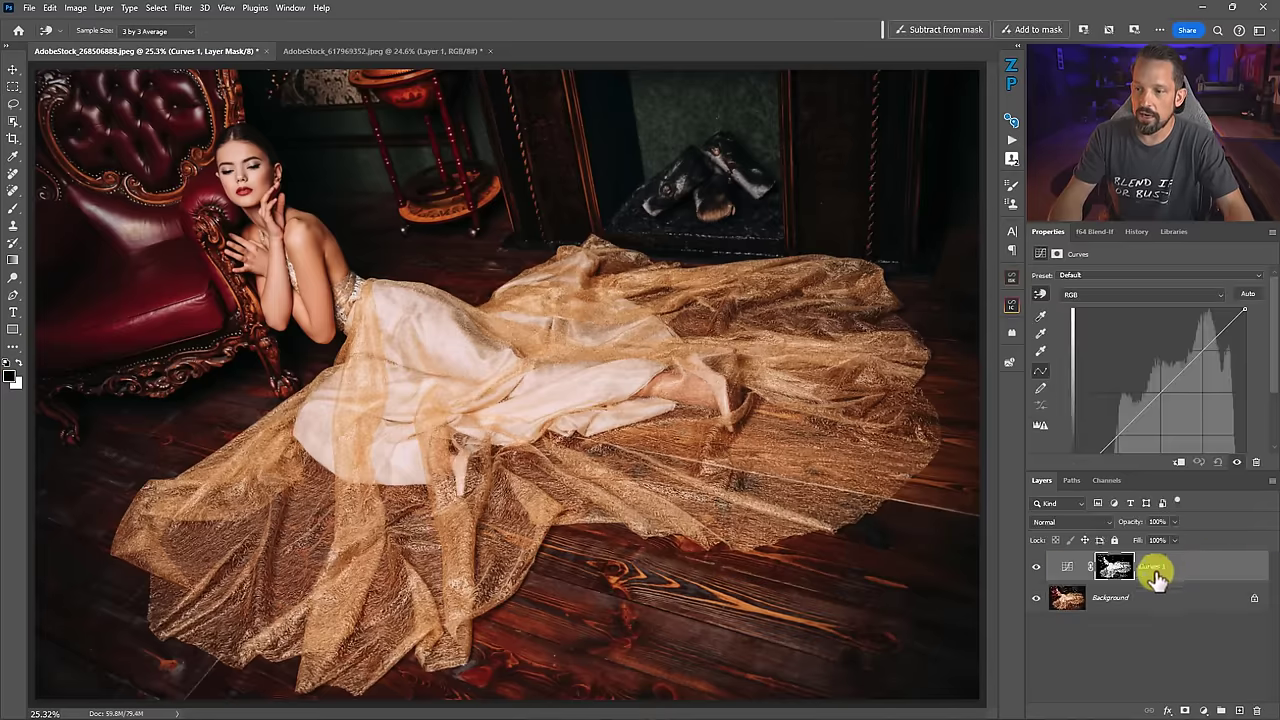
pyautogui.click(1157, 568)
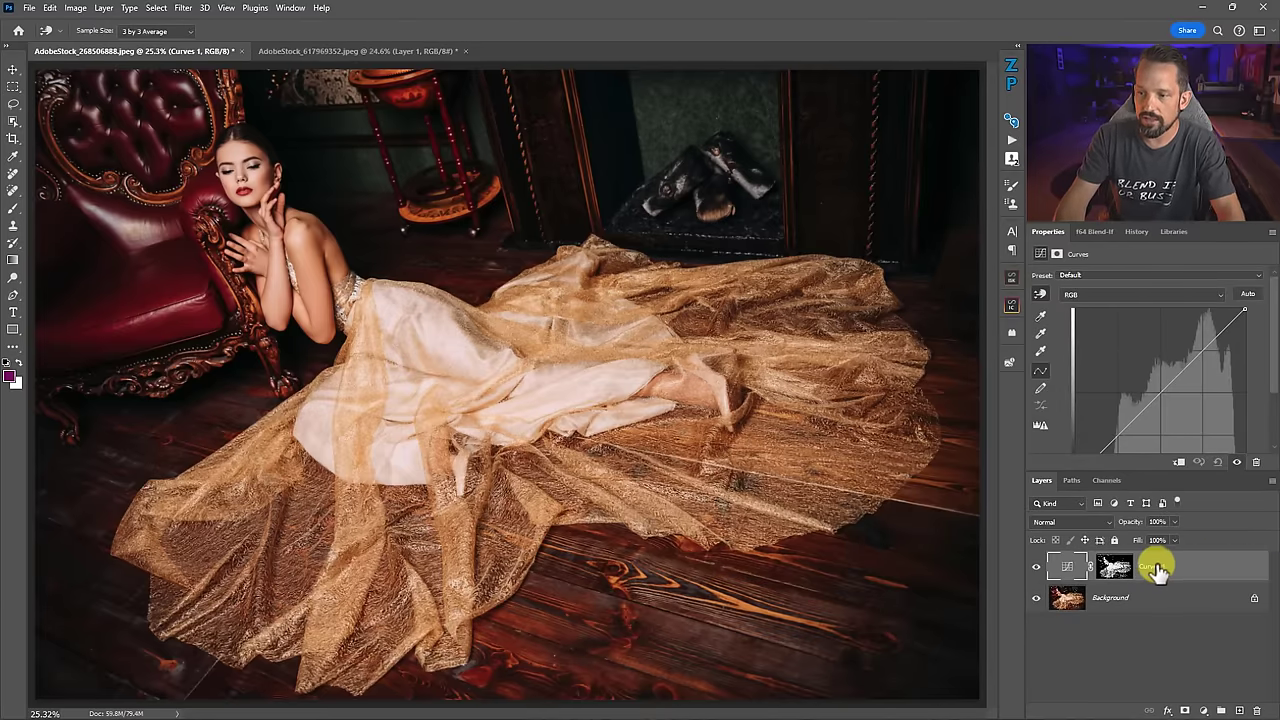
pyautogui.doubleClick(1152, 567)
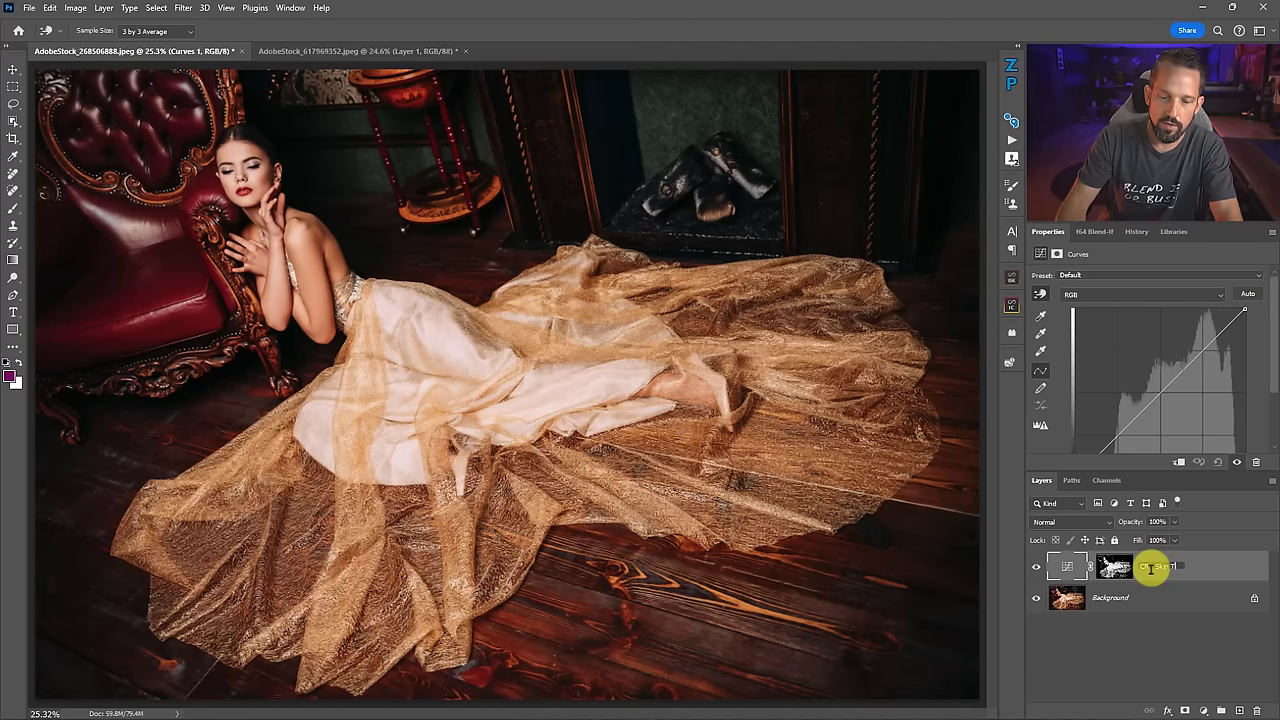
pyautogui.write('CR - Skin Tones')
pyautogui.press('Return')
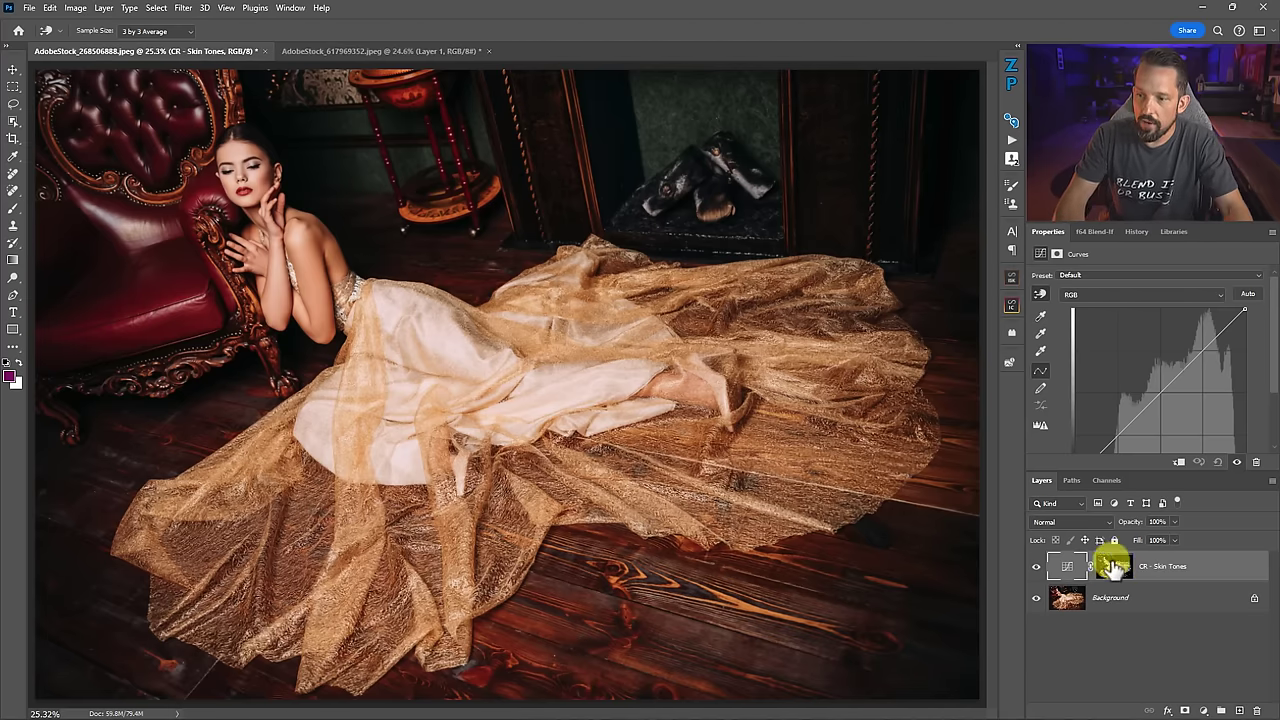
# View the layer's mask, then raise the RGB curve to brighten the skin areas.
pyautogui.press('m')
pyautogui.keyDown('alt'); pyautogui.click(1113, 567); pyautogui.keyUp('alt')
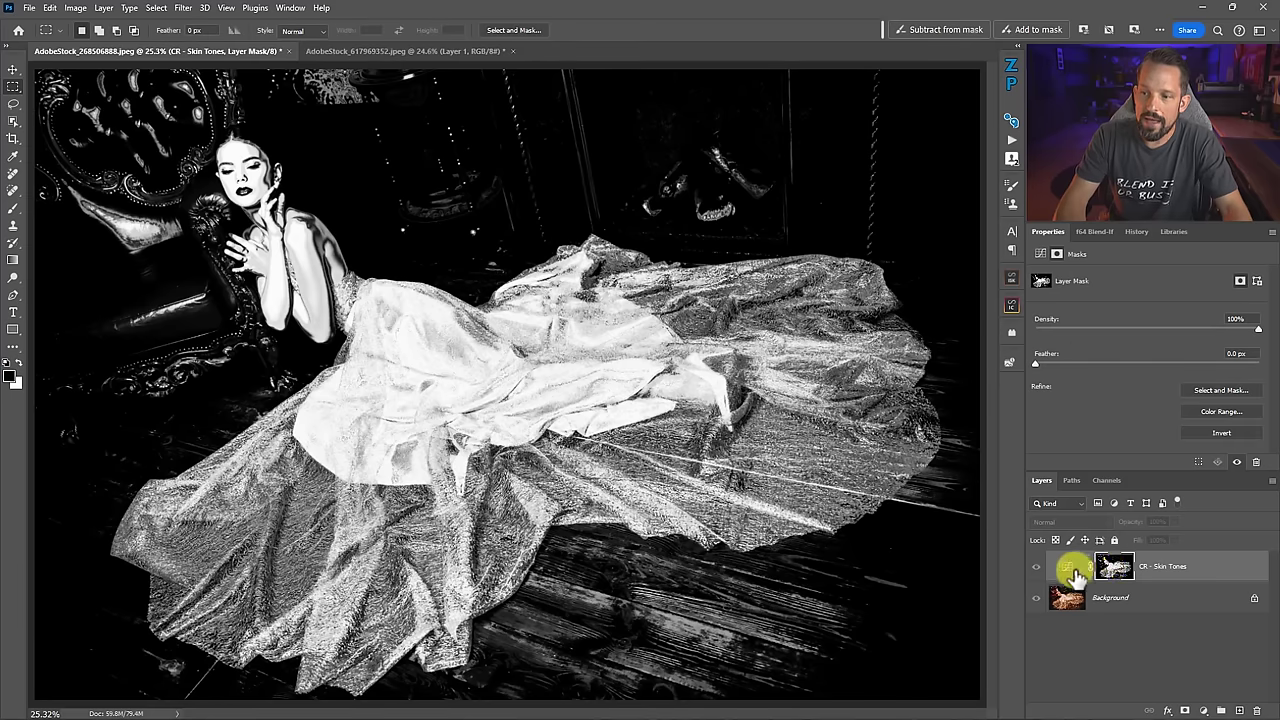
pyautogui.click(1073, 567)
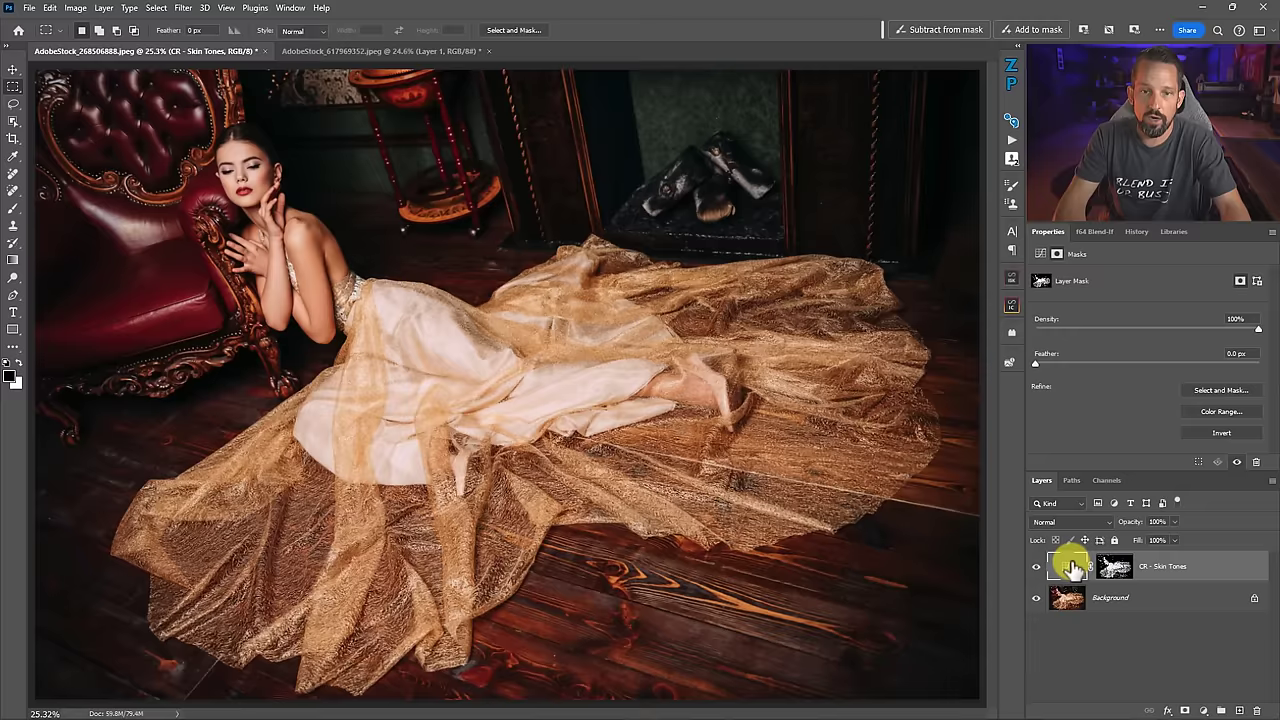
pyautogui.moveTo(1158, 386)
pyautogui.mouseDown()
pyautogui.moveTo(1148, 366)
pyautogui.moveTo(1171, 380)
pyautogui.moveTo(1166, 363)
pyautogui.moveTo(1183, 389)
pyautogui.moveTo(1154, 380)
pyautogui.moveTo(1168, 398)
pyautogui.mouseUp()
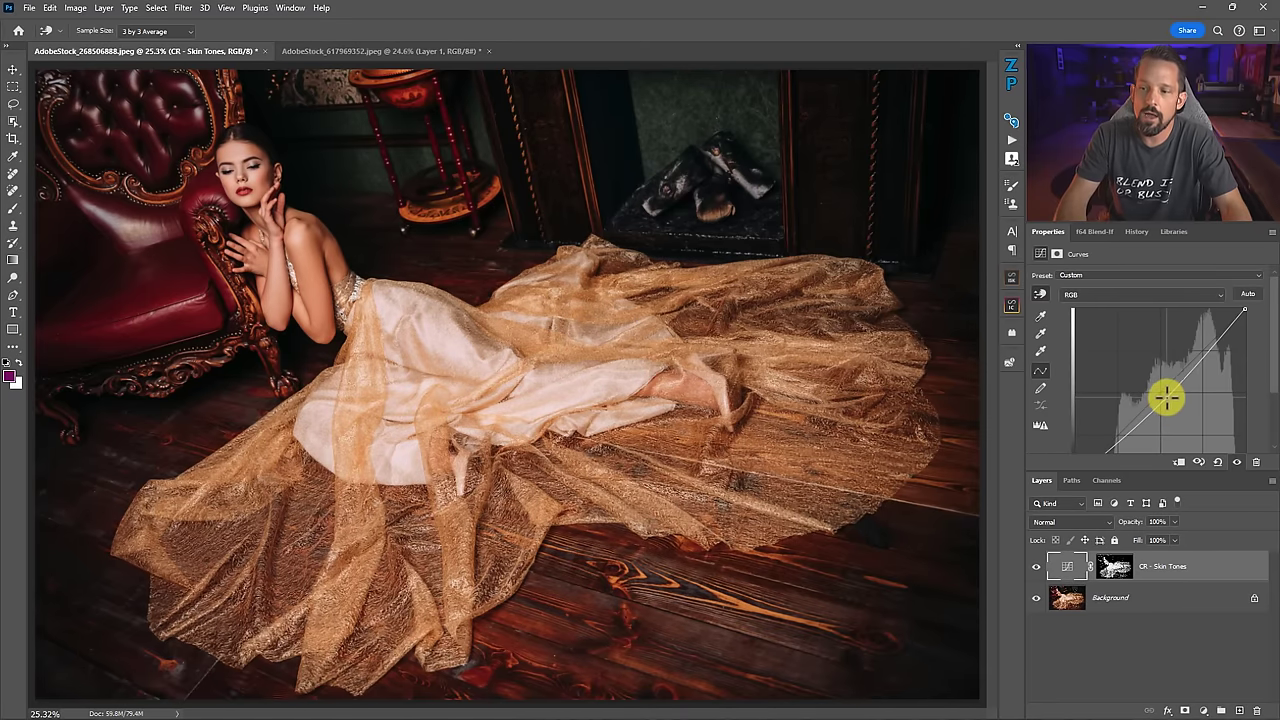
pyautogui.click(1110, 567)
pyautogui.keyDown('alt'); pyautogui.click(1112, 568); pyautogui.keyUp('alt')
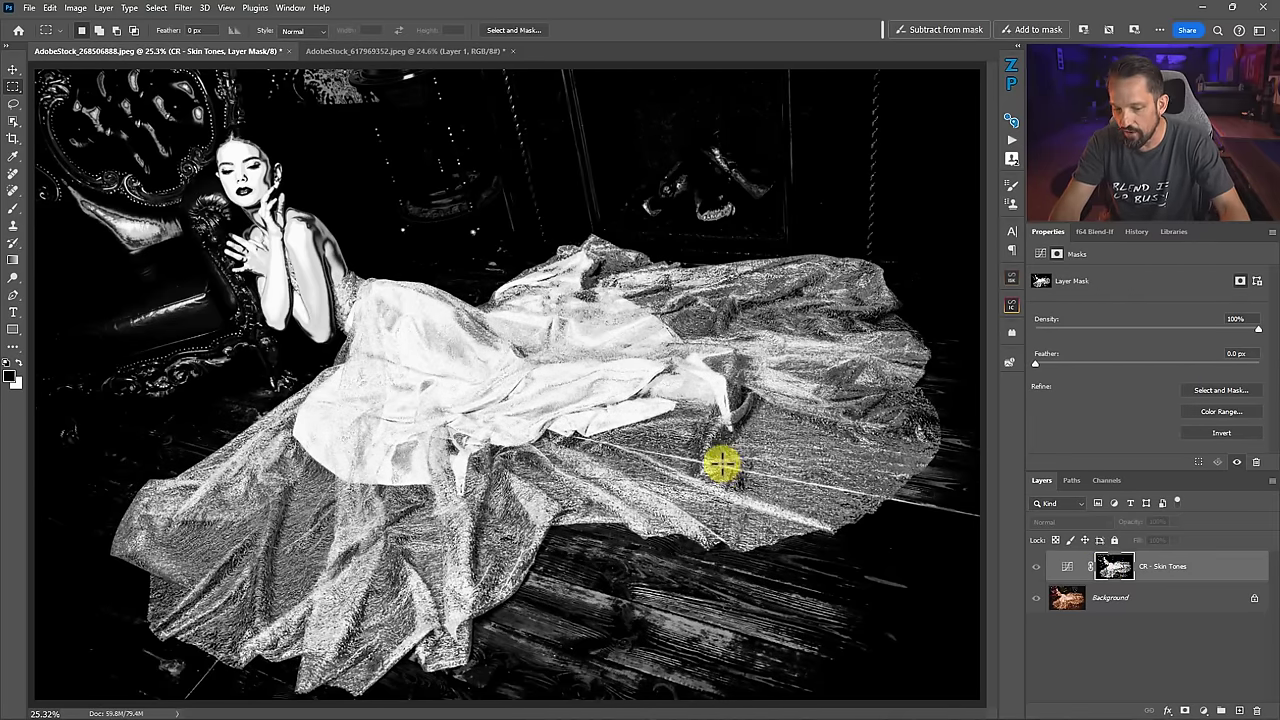
pyautogui.press('b')
pyautogui.press(']')
pyautogui.press(']')
pyautogui.press(']')
pyautogui.press(']')
pyautogui.press(']')
pyautogui.press(']')
pyautogui.press(']')
pyautogui.press(']')
pyautogui.press(']')
pyautogui.press(']')
pyautogui.press(']')
pyautogui.press(']')
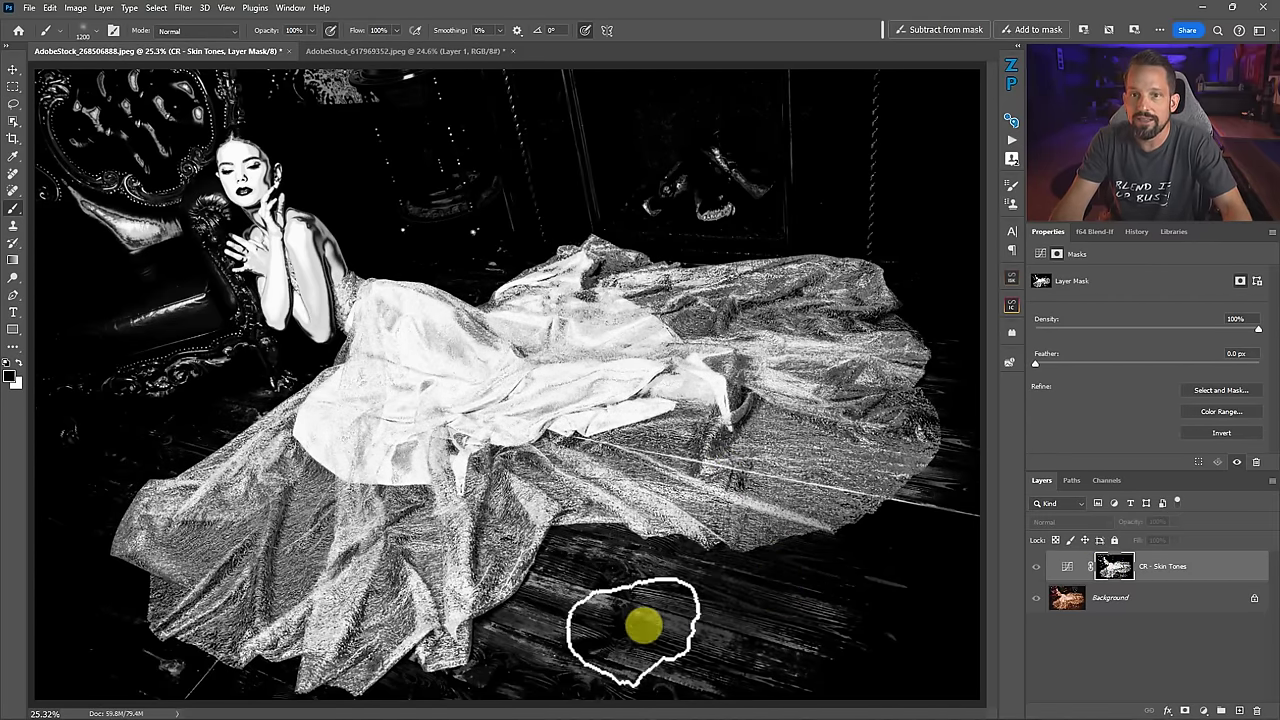
pyautogui.rightClick(800, 520)
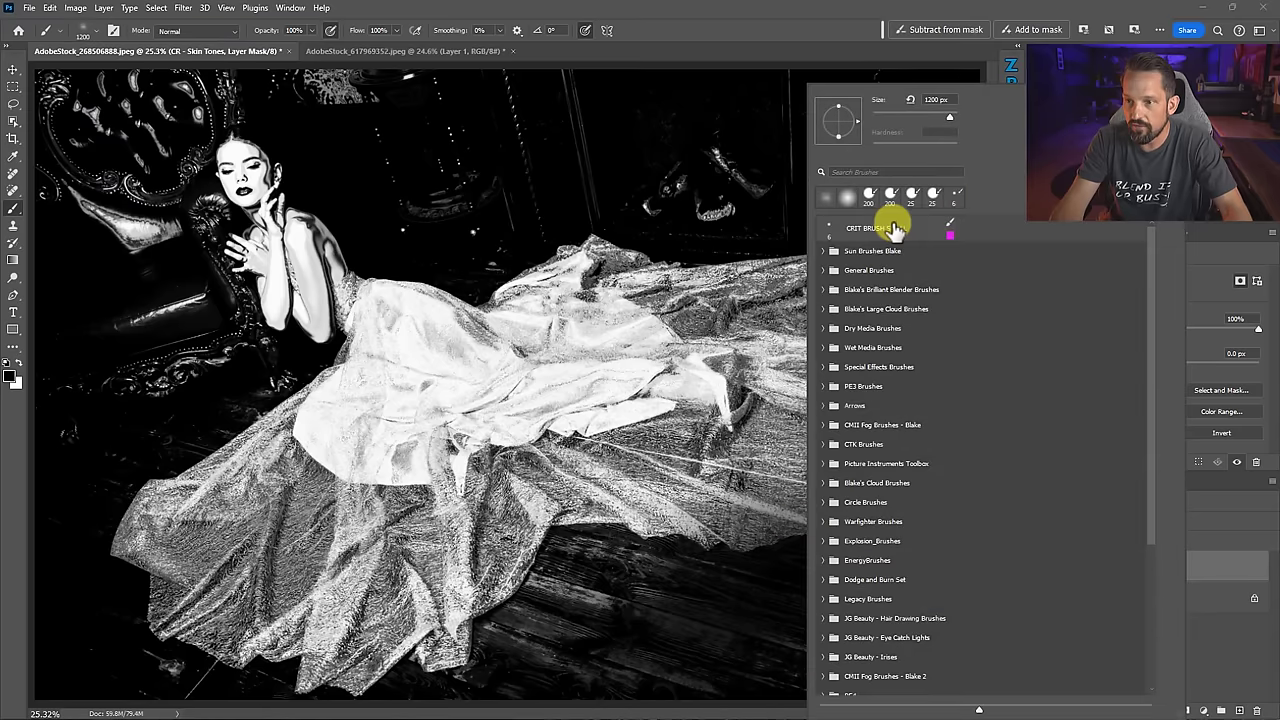
pyautogui.click(857, 200)
pyautogui.moveTo(680, 549)
pyautogui.mouseDown()
pyautogui.moveTo(894, 443)
pyautogui.moveTo(529, 511)
pyautogui.moveTo(266, 605)
pyautogui.moveTo(180, 534)
pyautogui.moveTo(434, 494)
pyautogui.moveTo(1166, 697)
pyautogui.mouseUp()
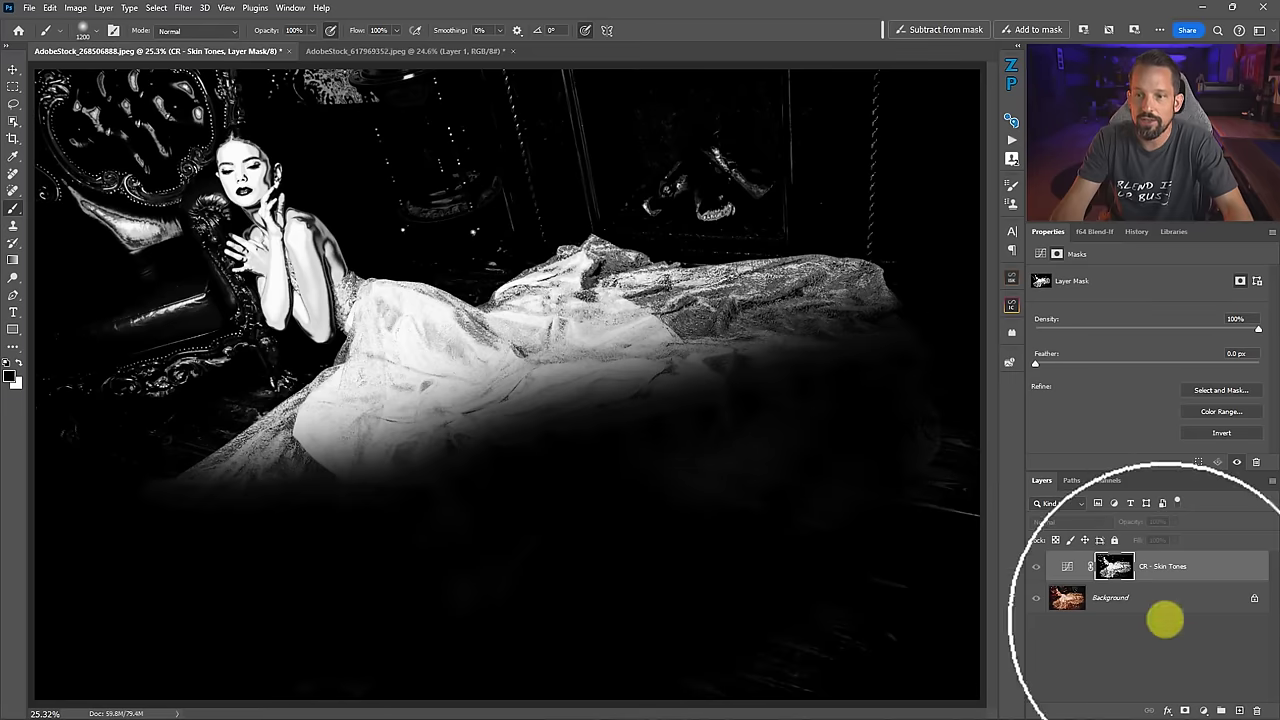
pyautogui.click(1082, 567)
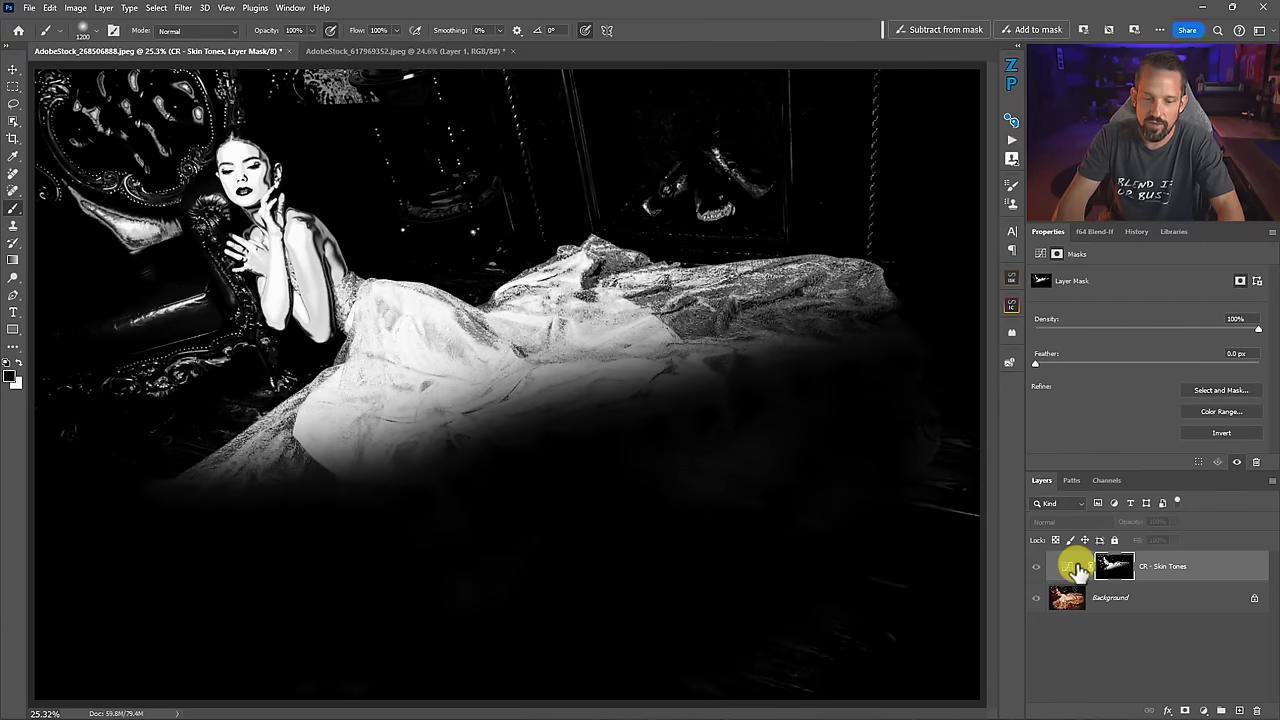
pyautogui.hotkey('ctrl', 'z')
pyautogui.click(1037, 567)
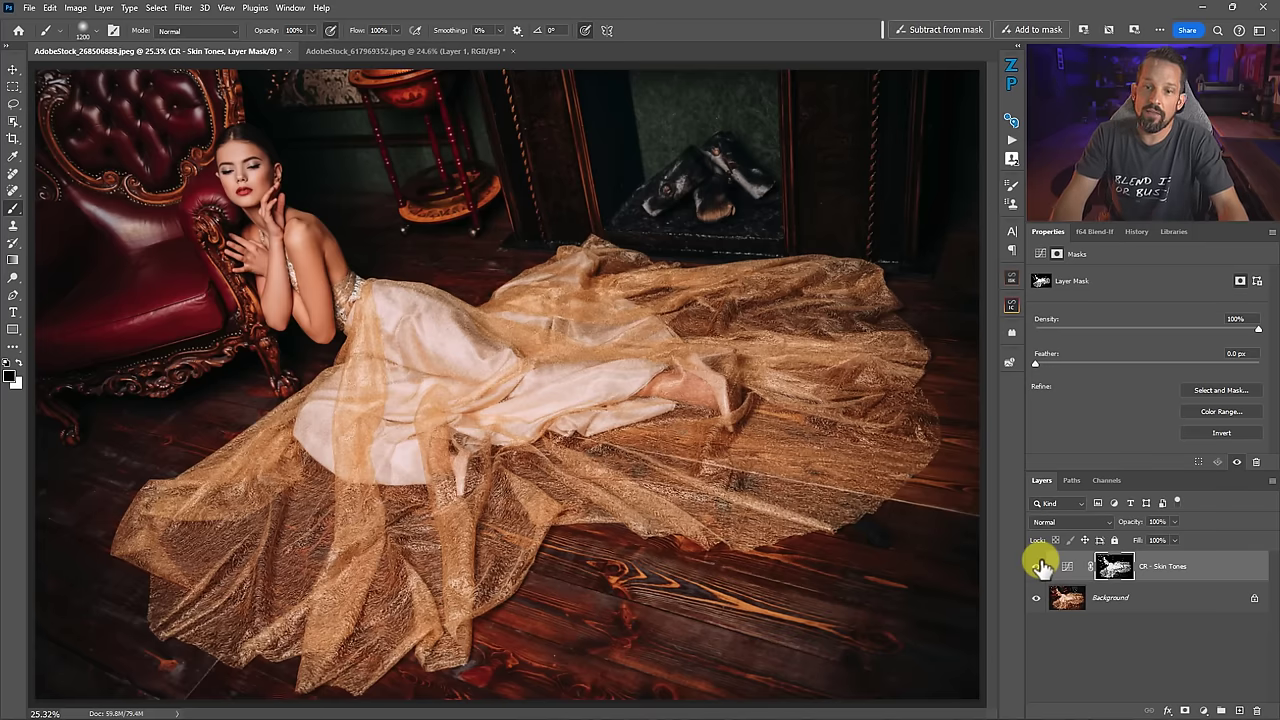
pyautogui.click(1068, 600)
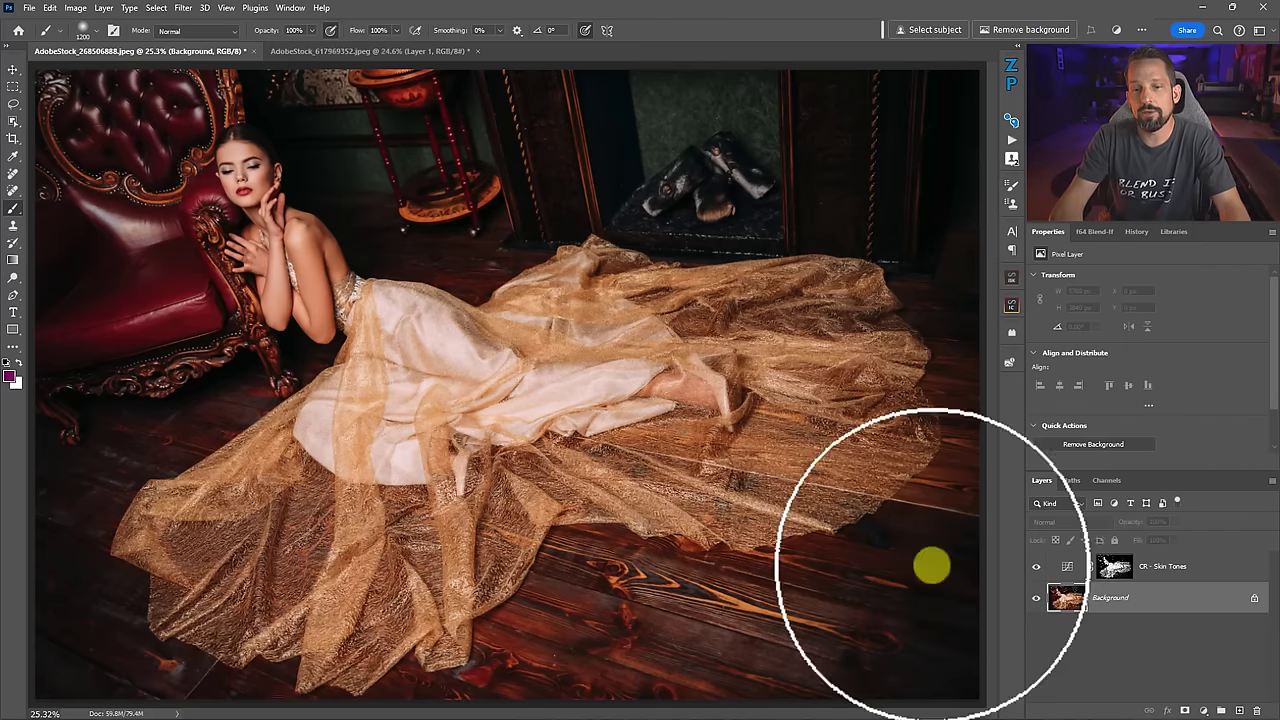
# Start a Sampled Colors Color Range from the woman's face and trial Fuzziness values up to 200.
pyautogui.click(160, 10)
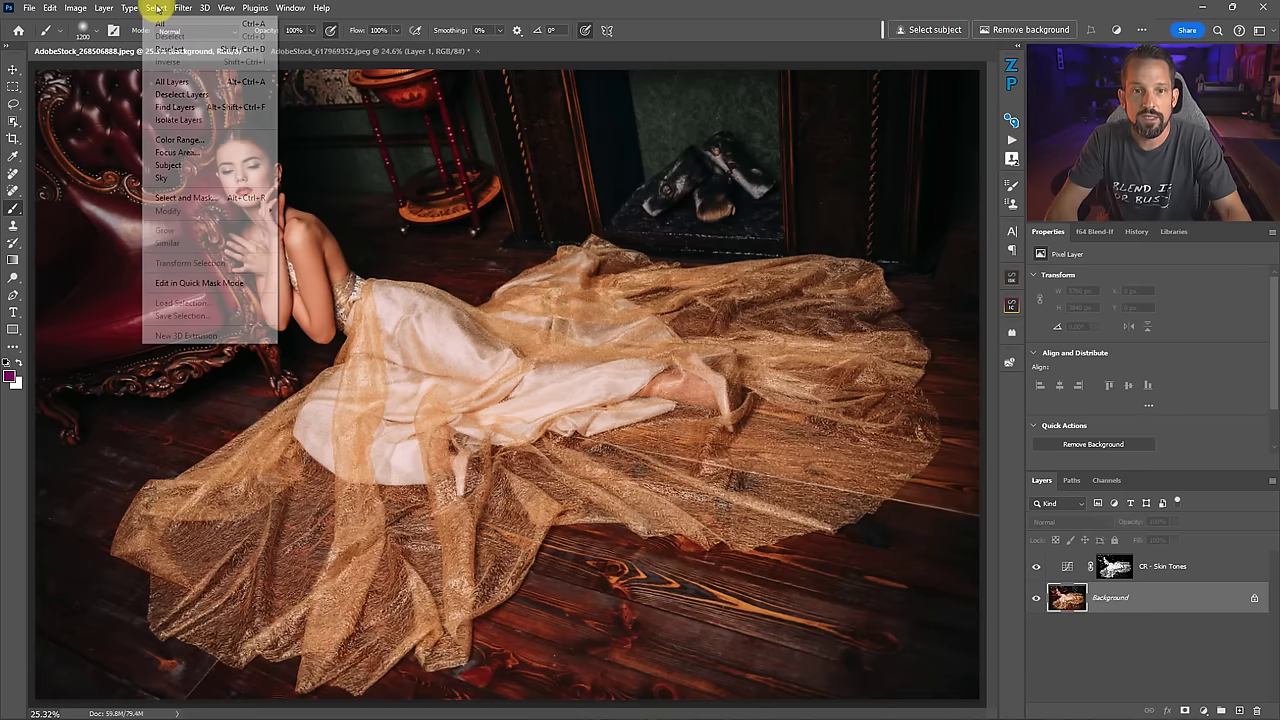
pyautogui.click(170, 142)
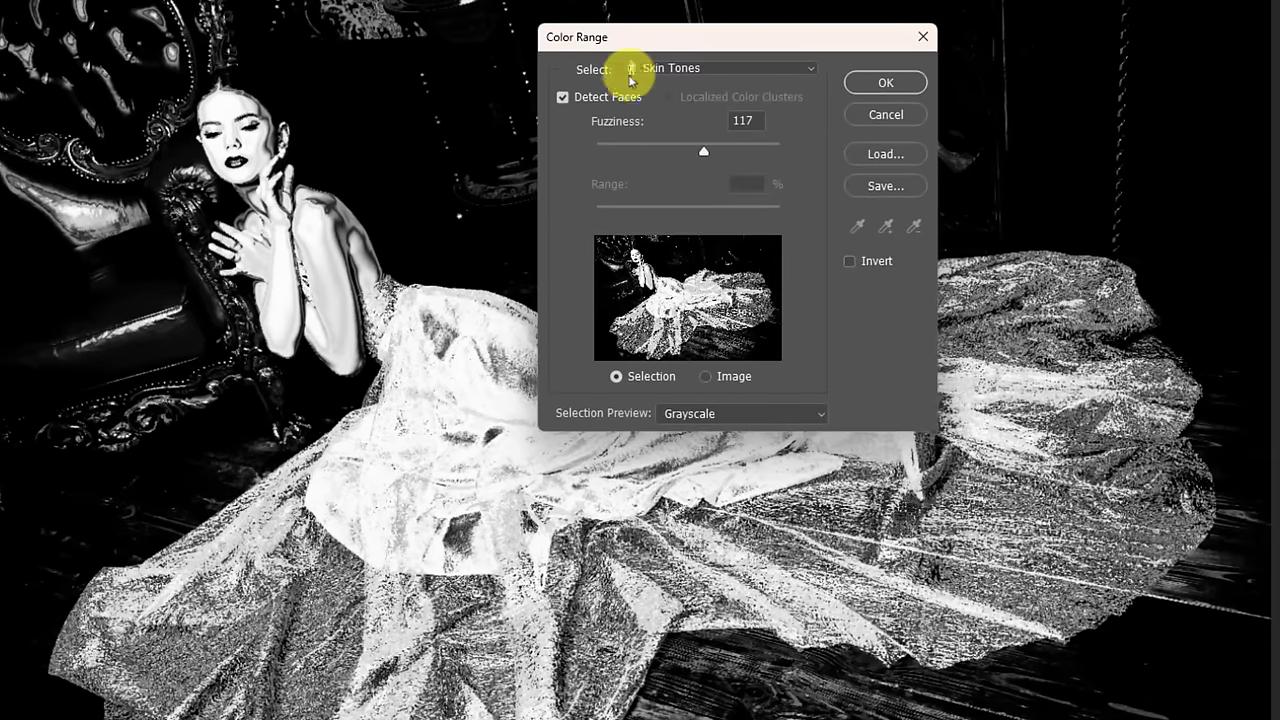
pyautogui.click(638, 67)
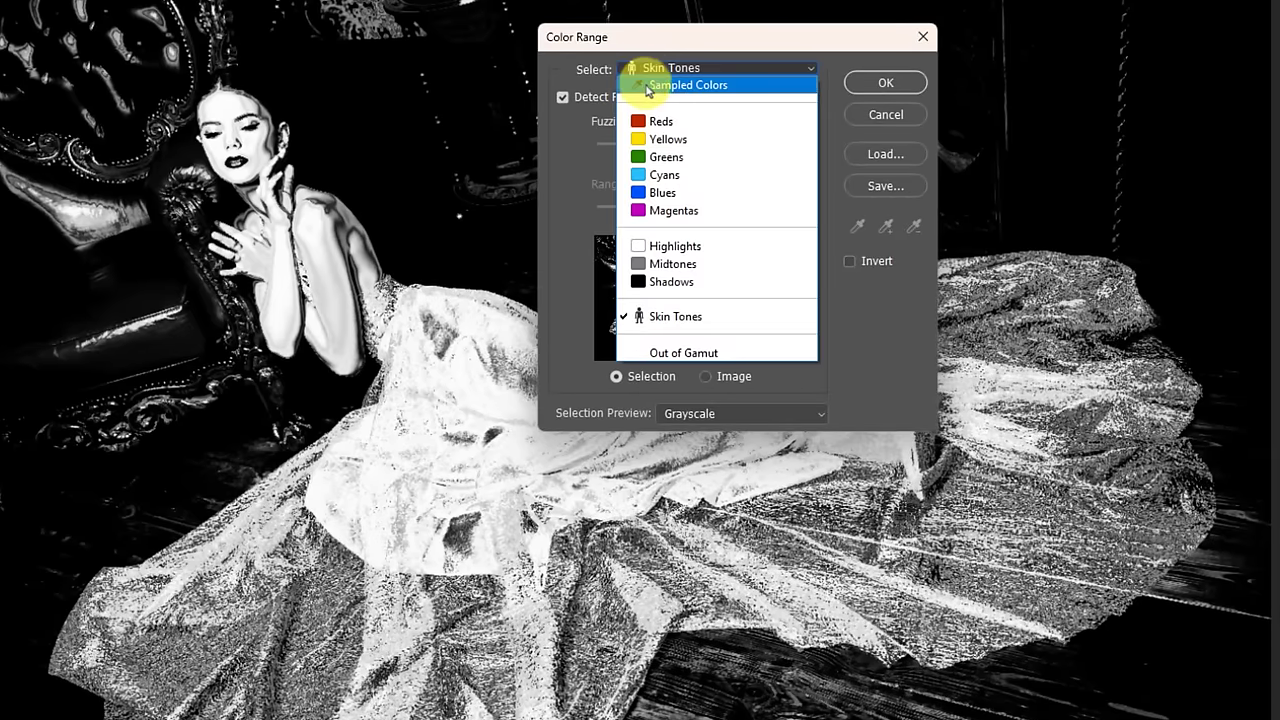
pyautogui.click(648, 86)
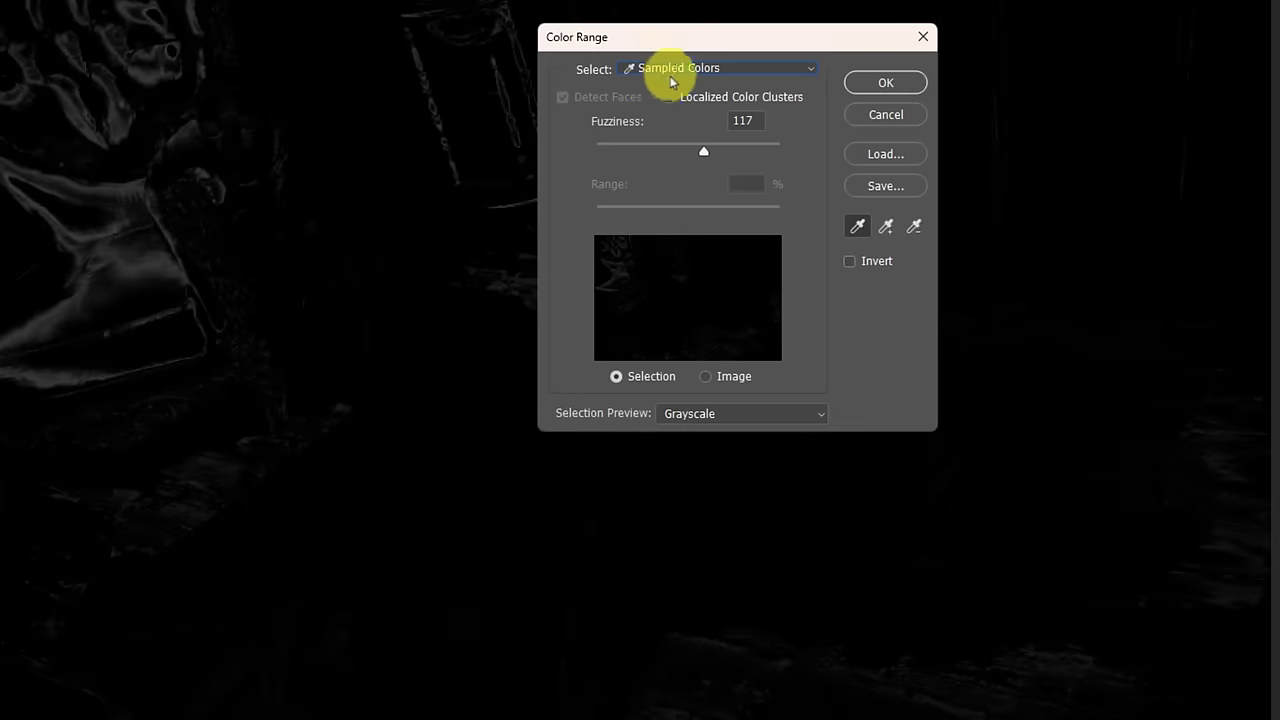
pyautogui.click(225, 108)
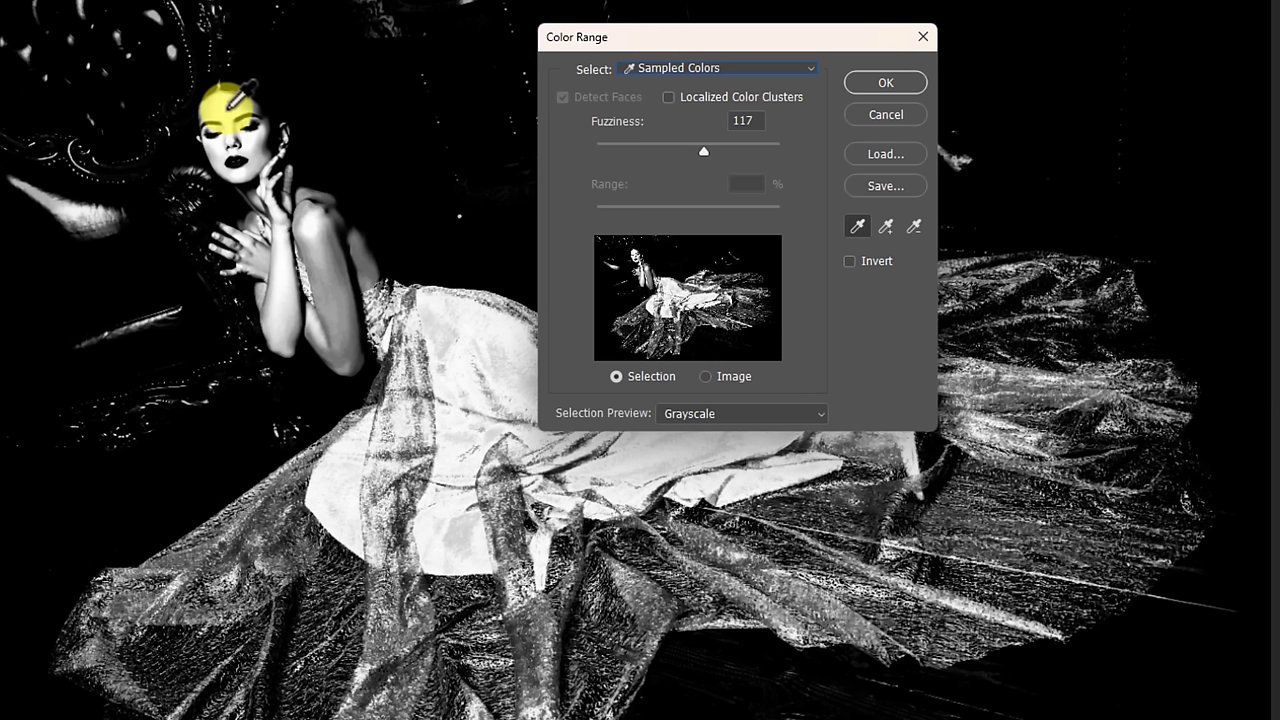
pyautogui.click(668, 97)
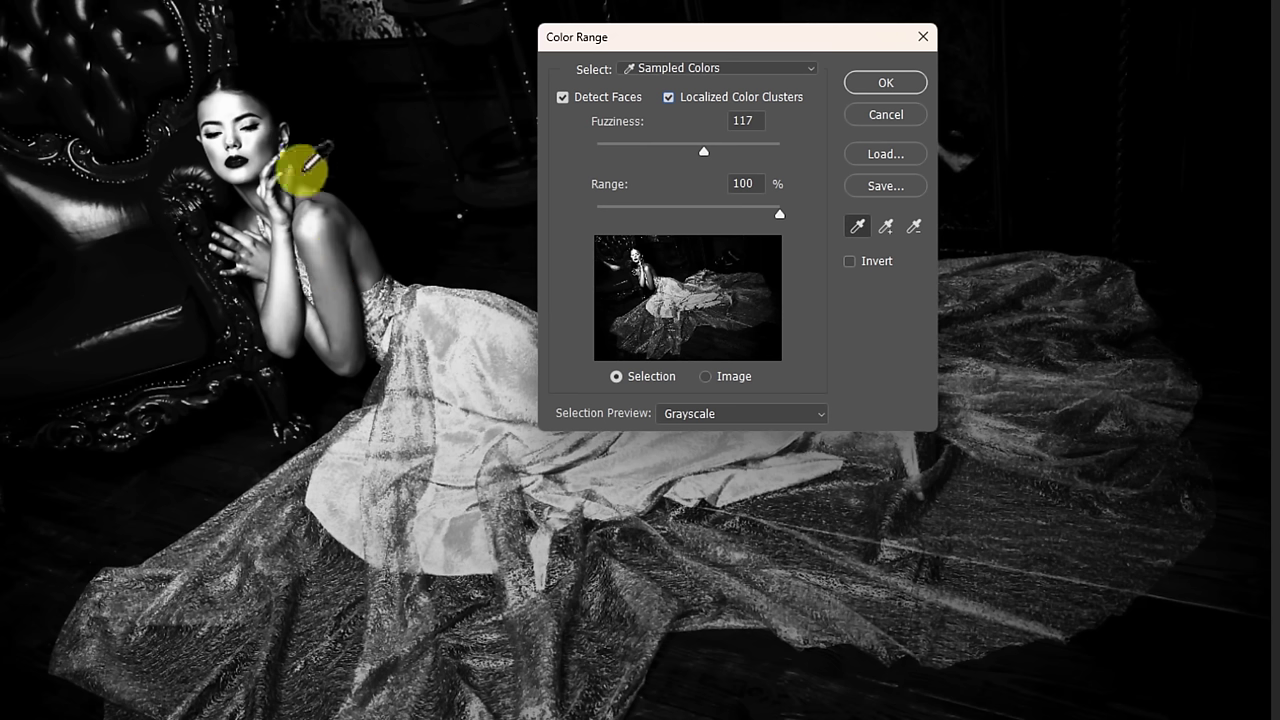
pyautogui.moveTo(703, 150); pyautogui.dragTo(765, 154)
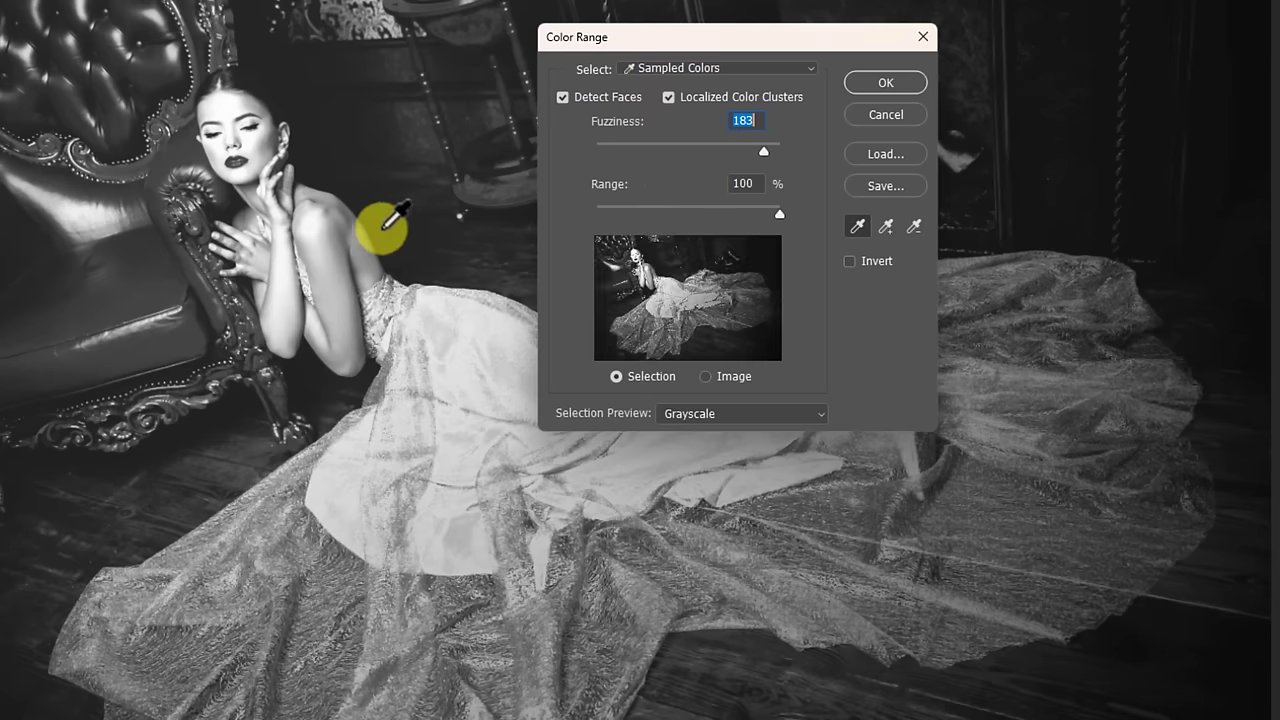
pyautogui.moveTo(766, 149); pyautogui.dragTo(811, 149)
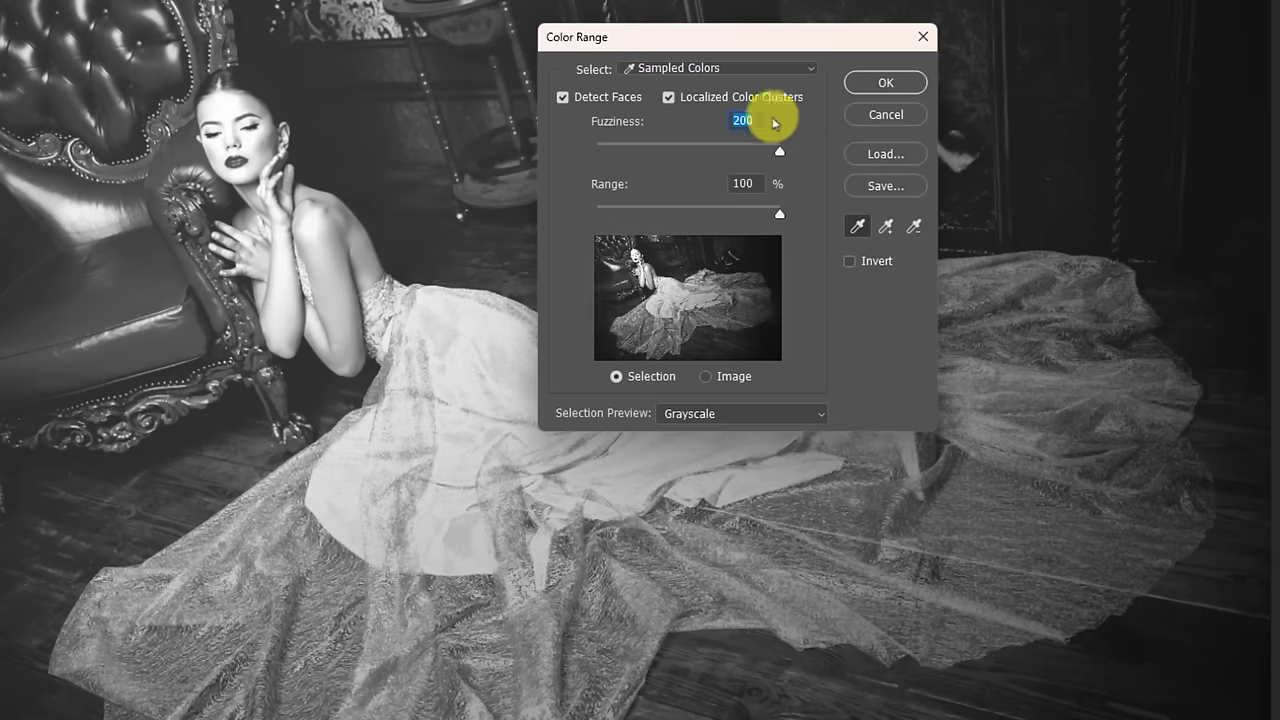
pyautogui.click(669, 102)
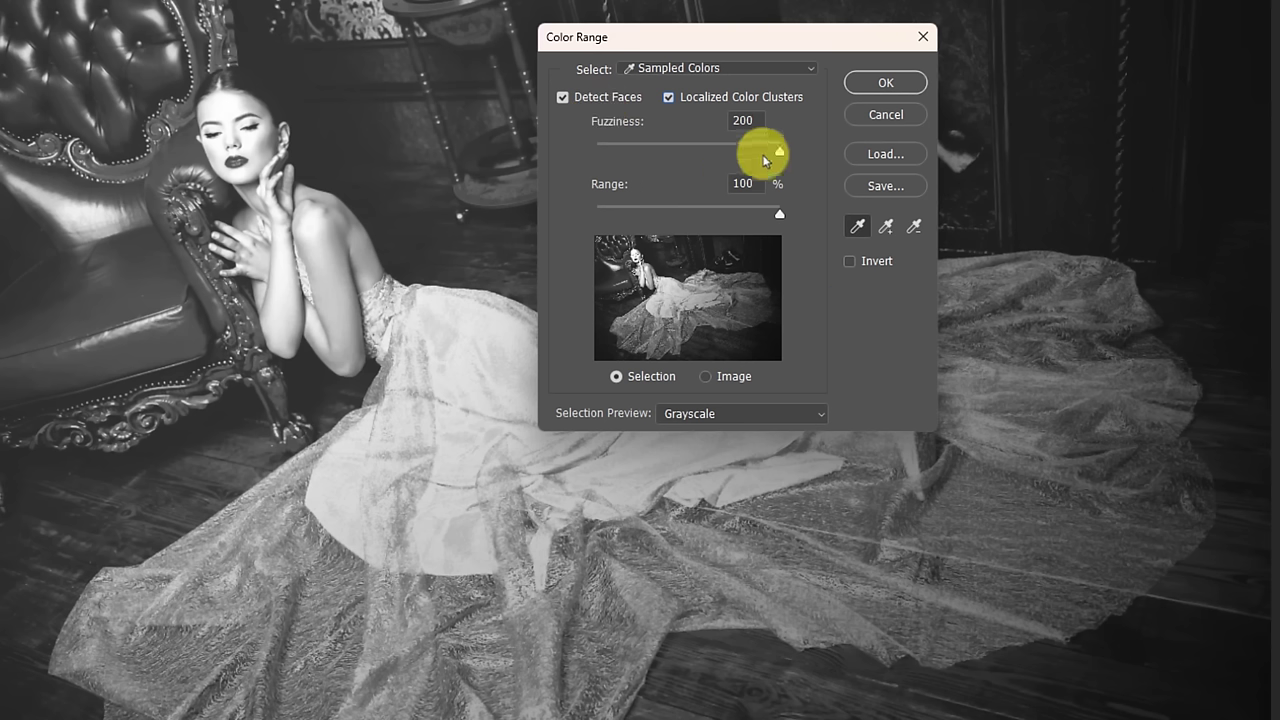
pyautogui.moveTo(779, 151); pyautogui.dragTo(636, 151)
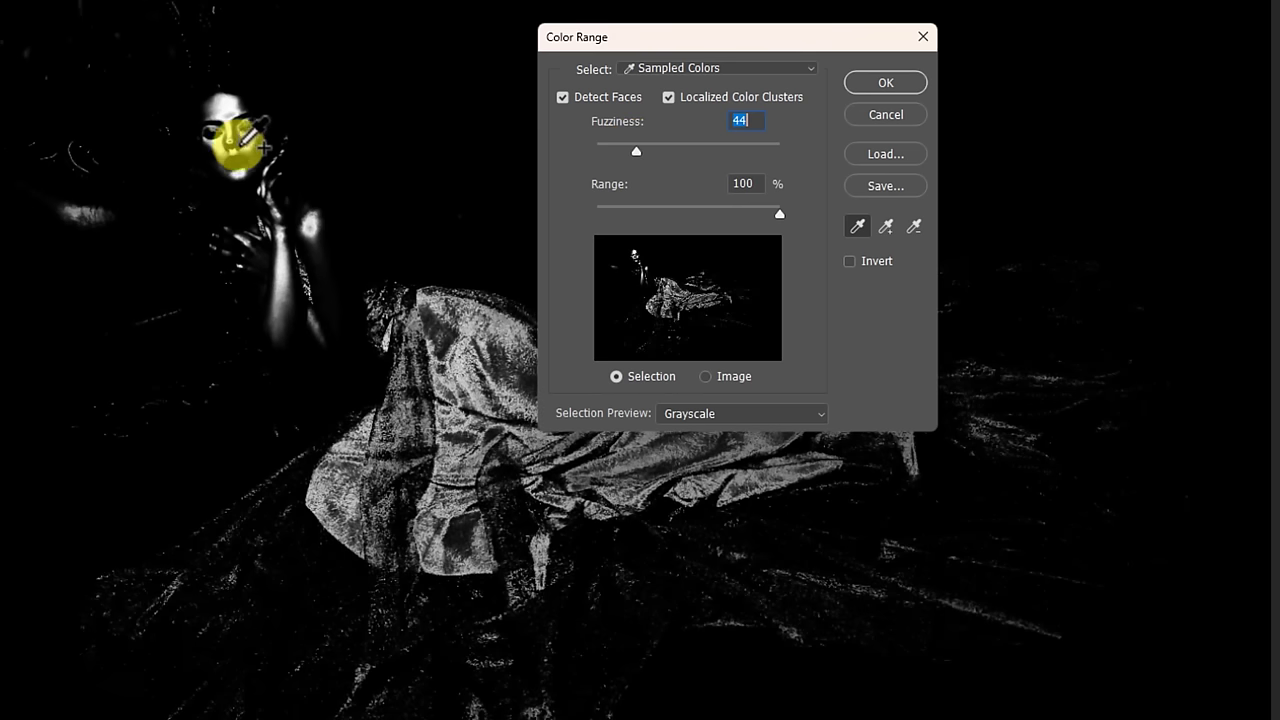
# Add face, neck and cheek skin samples, disable Localized Color Clusters, set Fuzziness about 39, accept.
pyautogui.keyDown('shift'); pyautogui.click(235, 140); pyautogui.keyUp('shift')
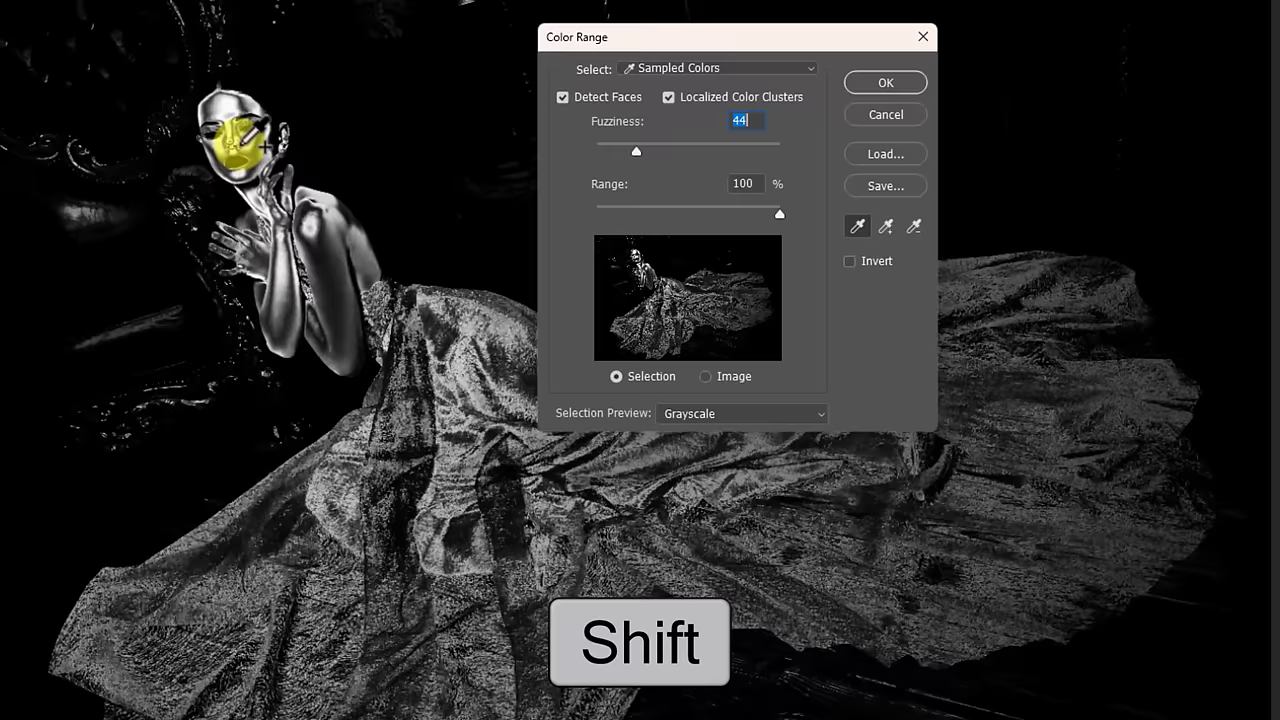
pyautogui.moveTo(235, 140)
pyautogui.mouseDown()
pyautogui.moveTo(220, 200)
pyautogui.moveTo(238, 100)
pyautogui.moveTo(251, 134)
pyautogui.moveTo(246, 124)
pyautogui.mouseUp()
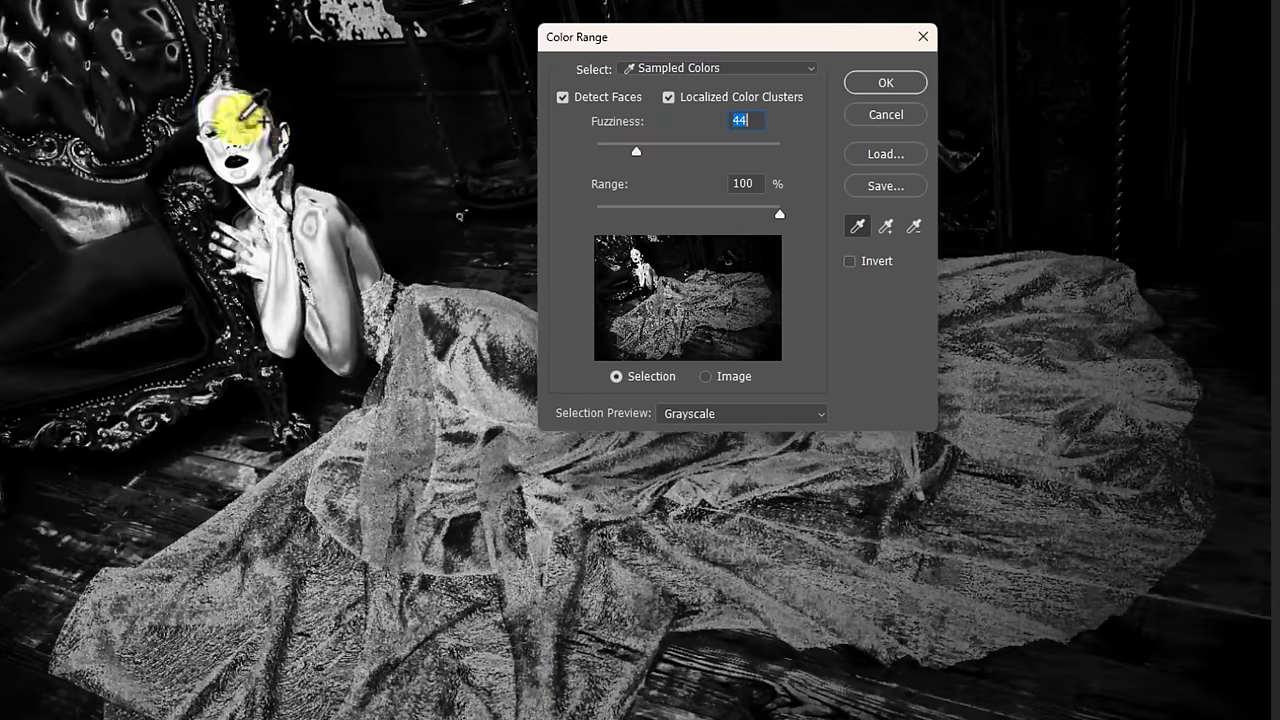
pyautogui.click(252, 106)
pyautogui.moveTo(636, 151); pyautogui.dragTo(621, 153)
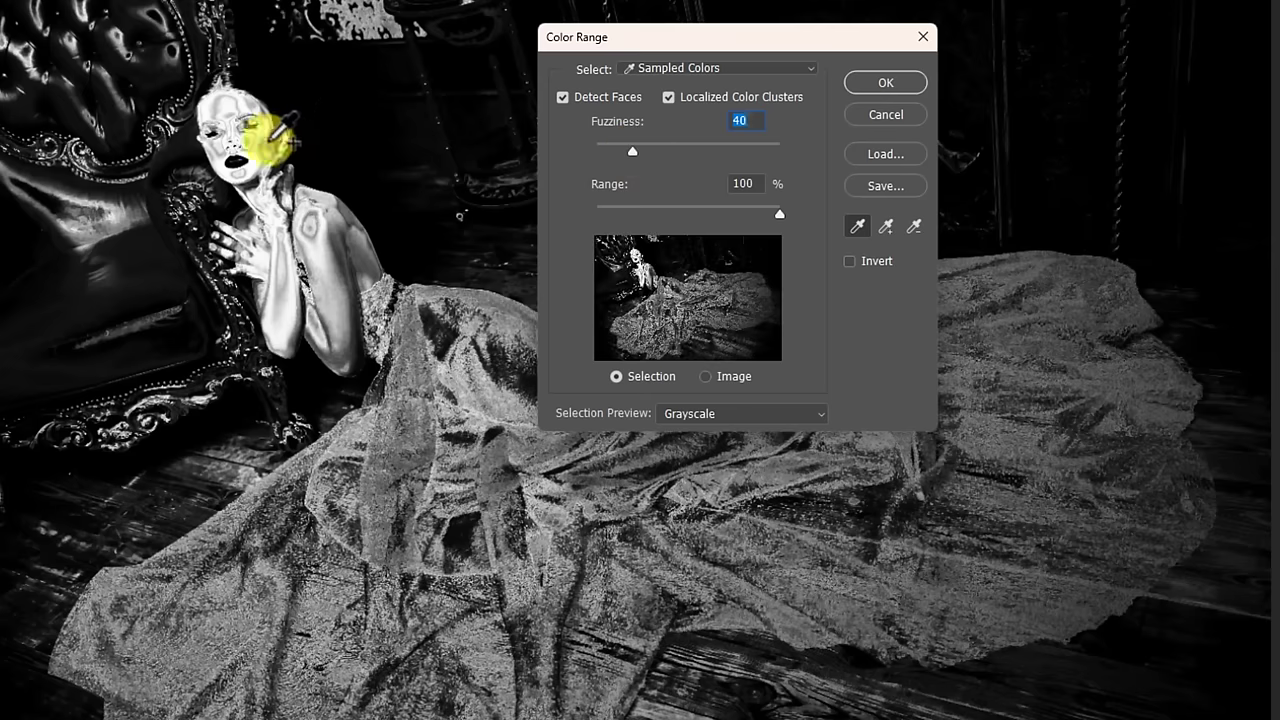
pyautogui.click(270, 135)
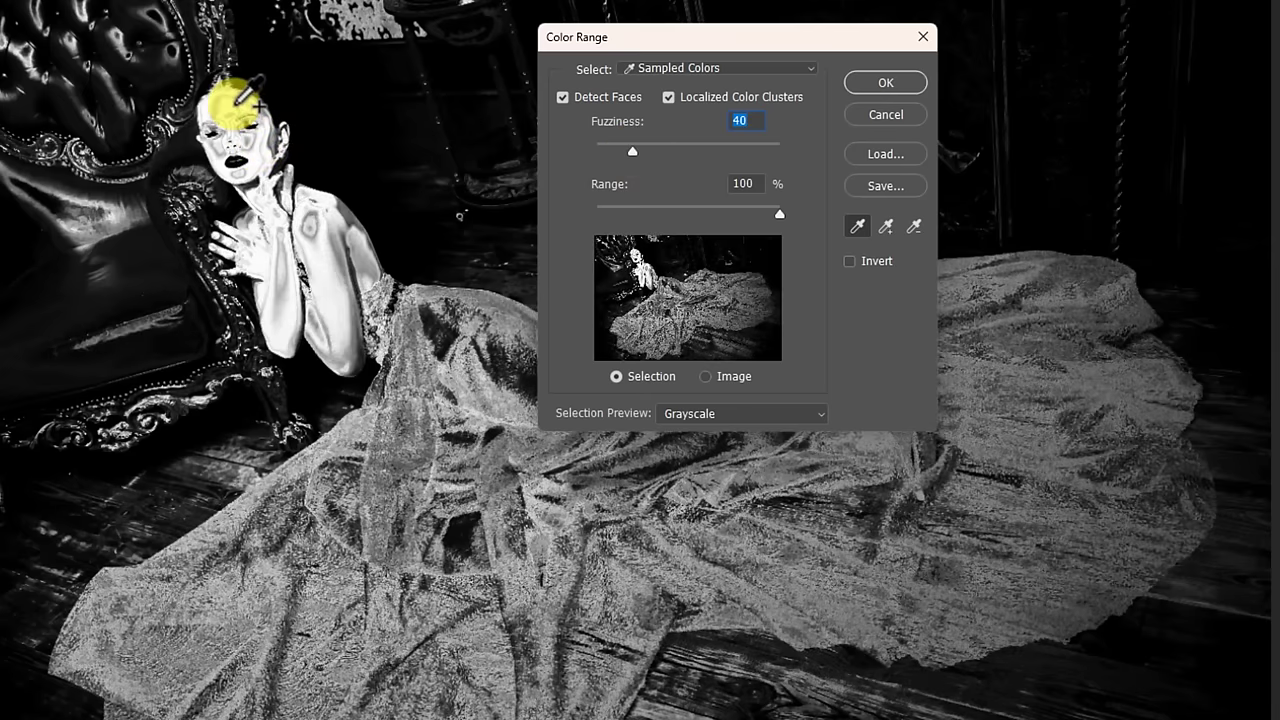
pyautogui.click(270, 150)
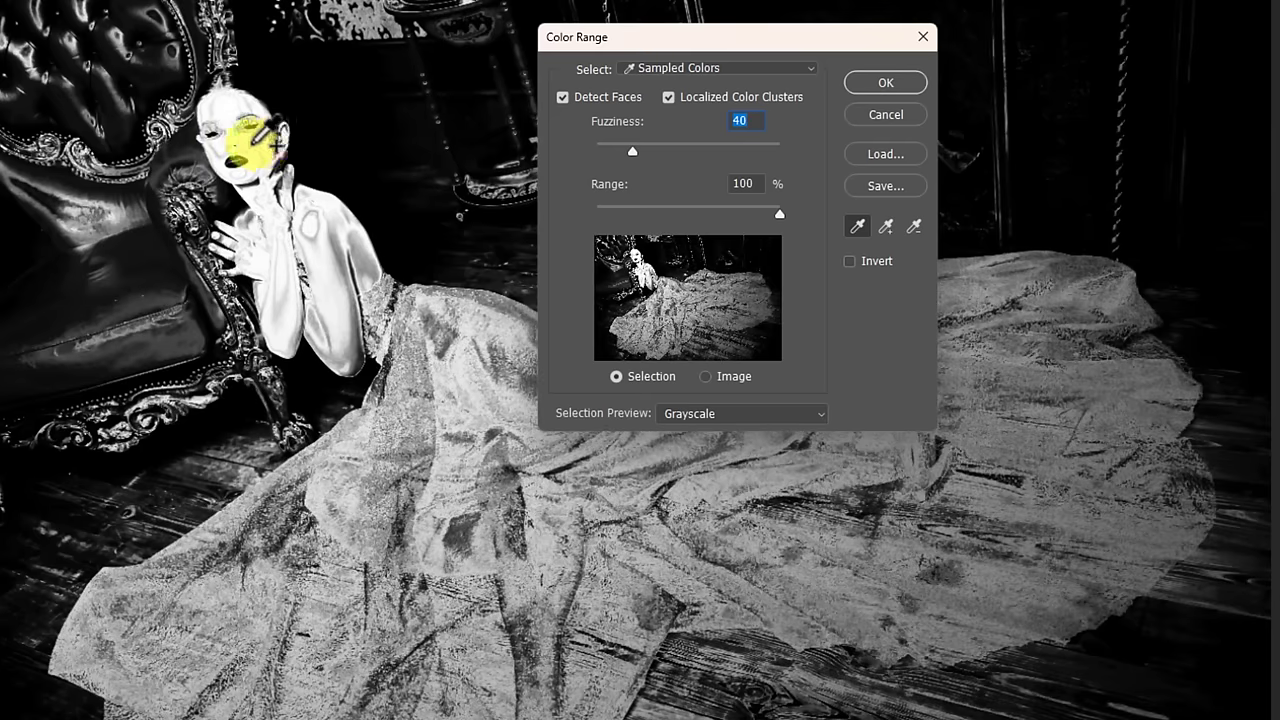
pyautogui.moveTo(632, 150)
pyautogui.mouseDown()
pyautogui.moveTo(665, 151)
pyautogui.moveTo(641, 163)
pyautogui.mouseUp()
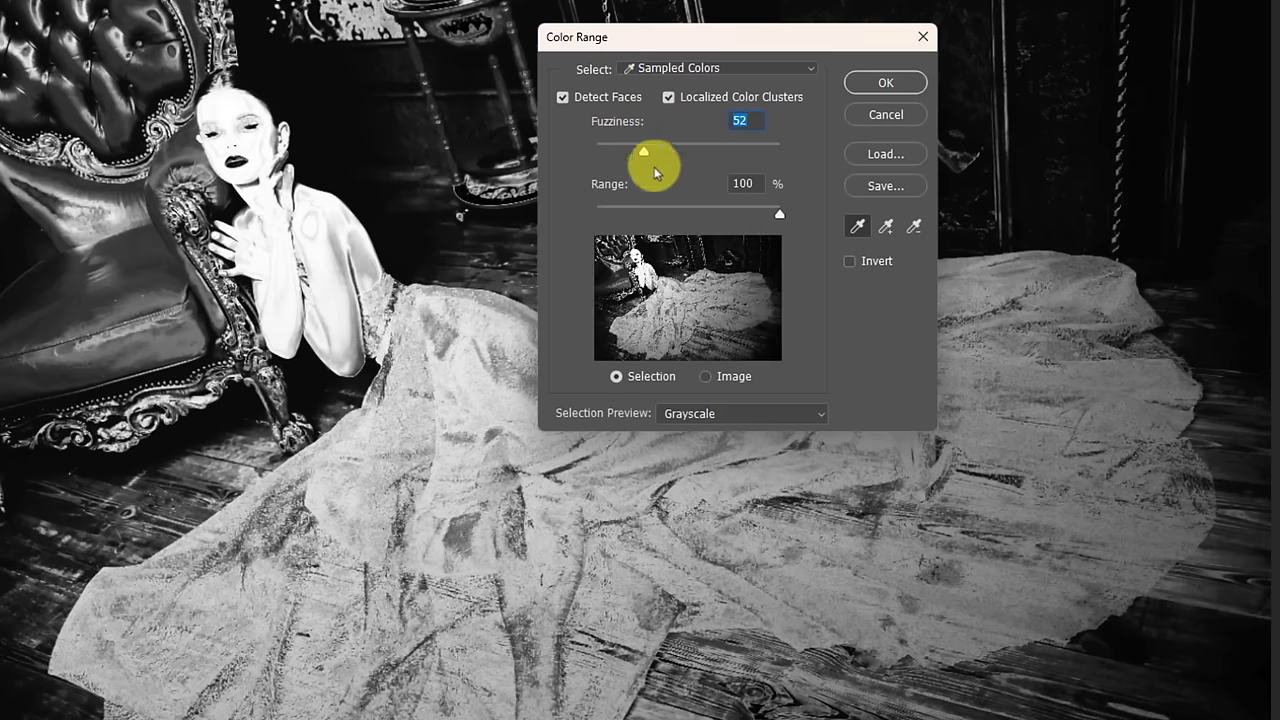
pyautogui.click(669, 98)
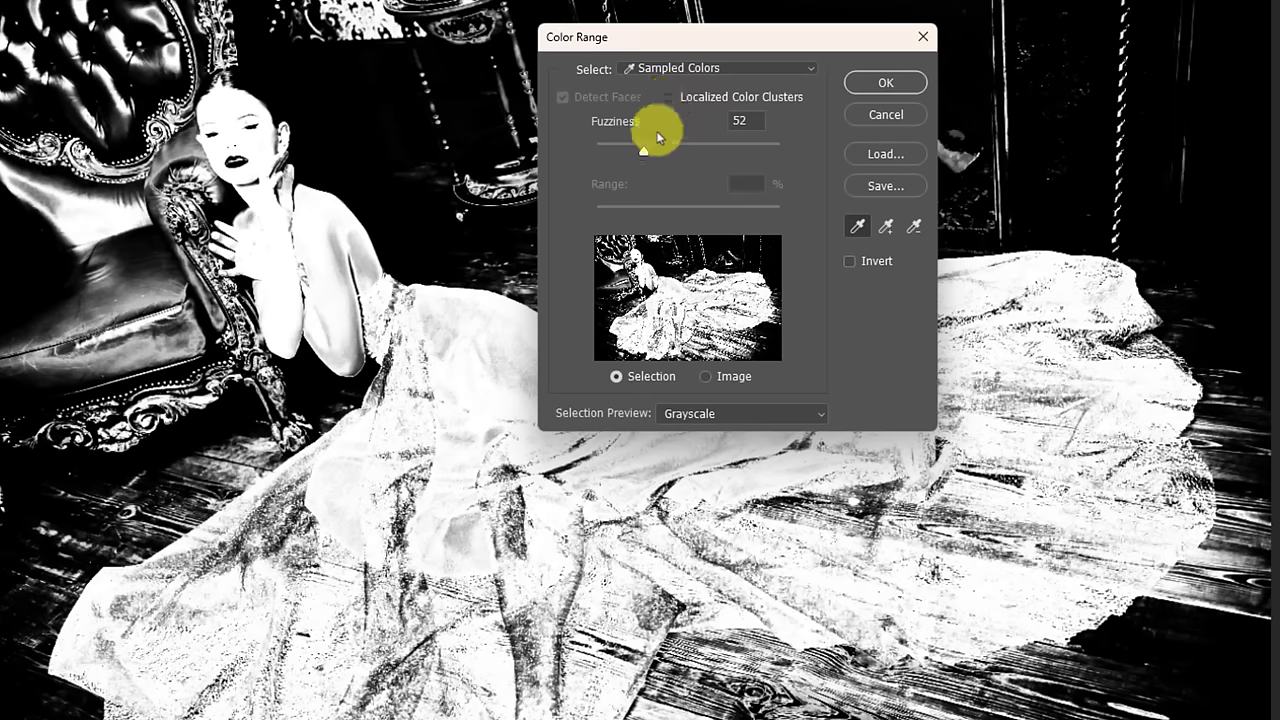
pyautogui.moveTo(644, 152)
pyautogui.mouseDown()
pyautogui.moveTo(614, 149)
pyautogui.moveTo(632, 152)
pyautogui.mouseUp()
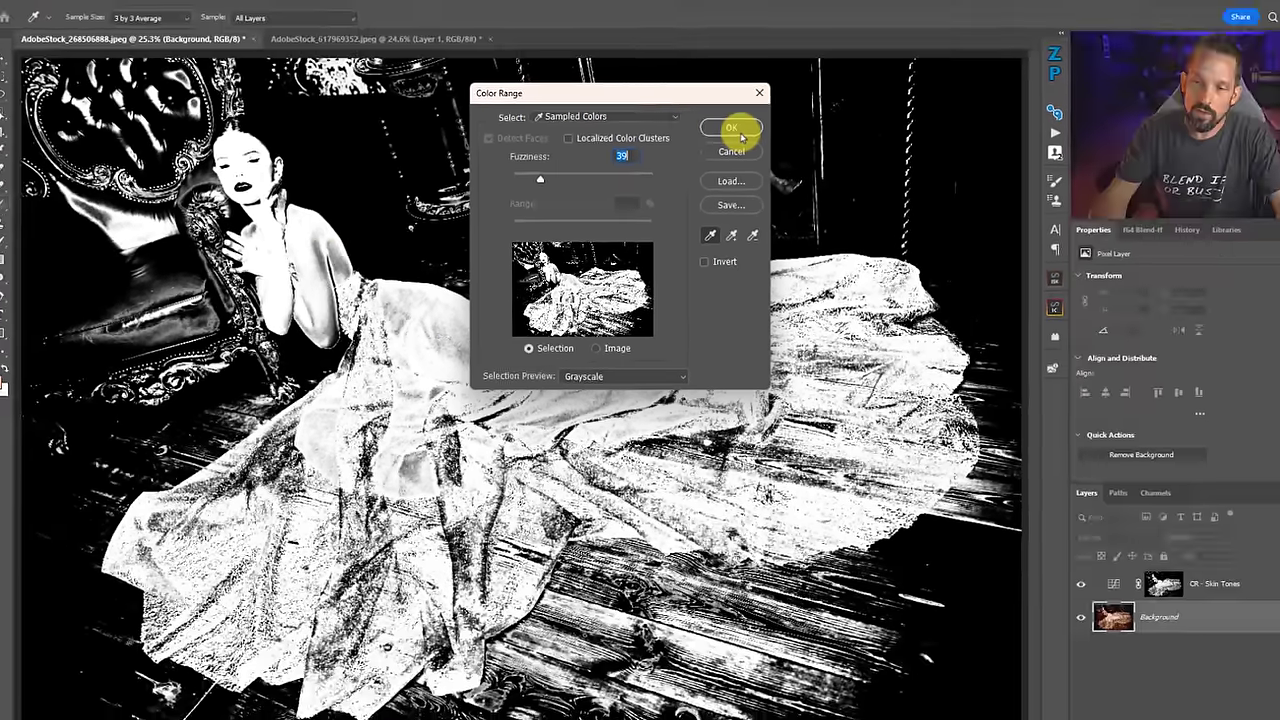
pyautogui.click(885, 82)
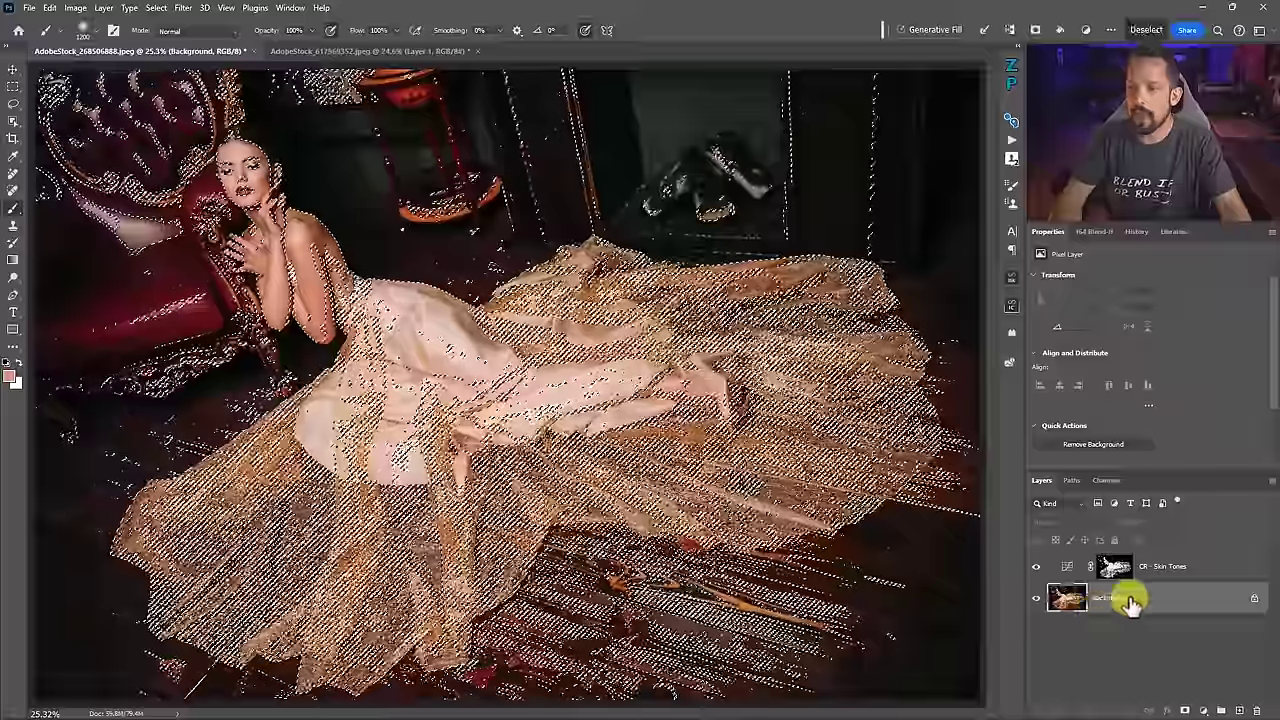
# Create Curves layer 'CR - Sampled' from the sampled selection, then hide both CR layers.
pyautogui.click(1203, 710)
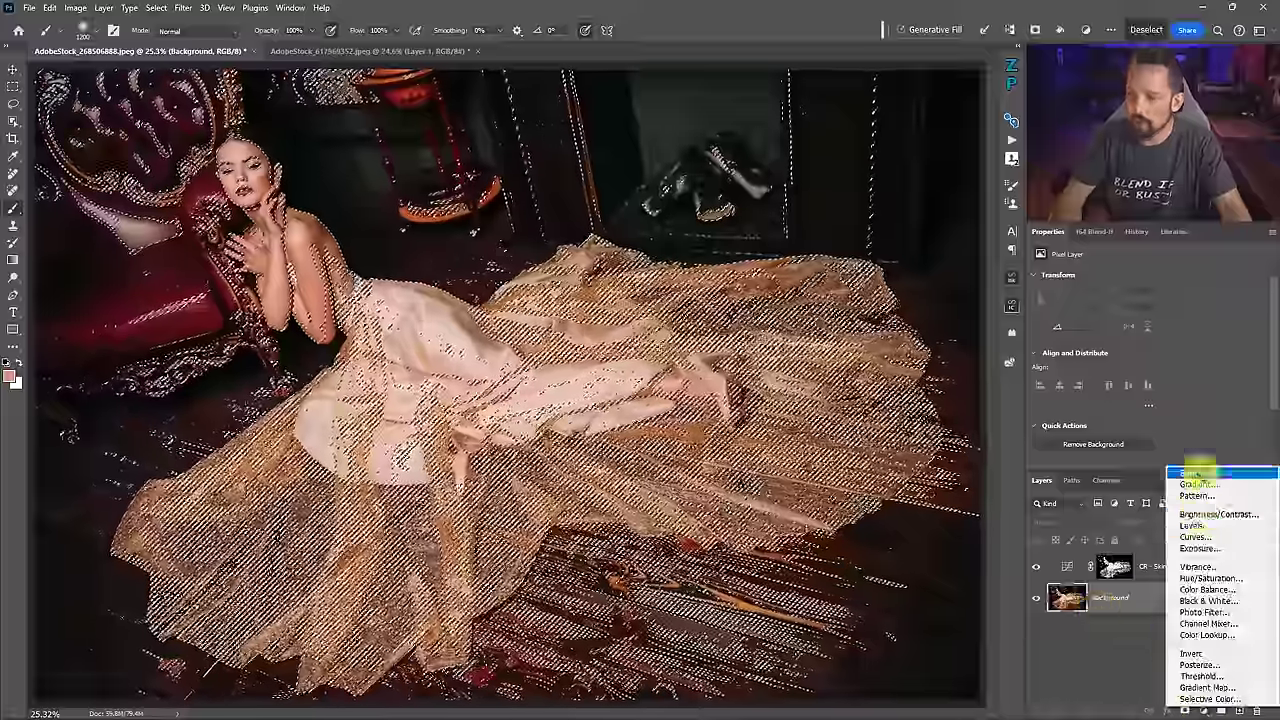
pyautogui.click(1193, 530)
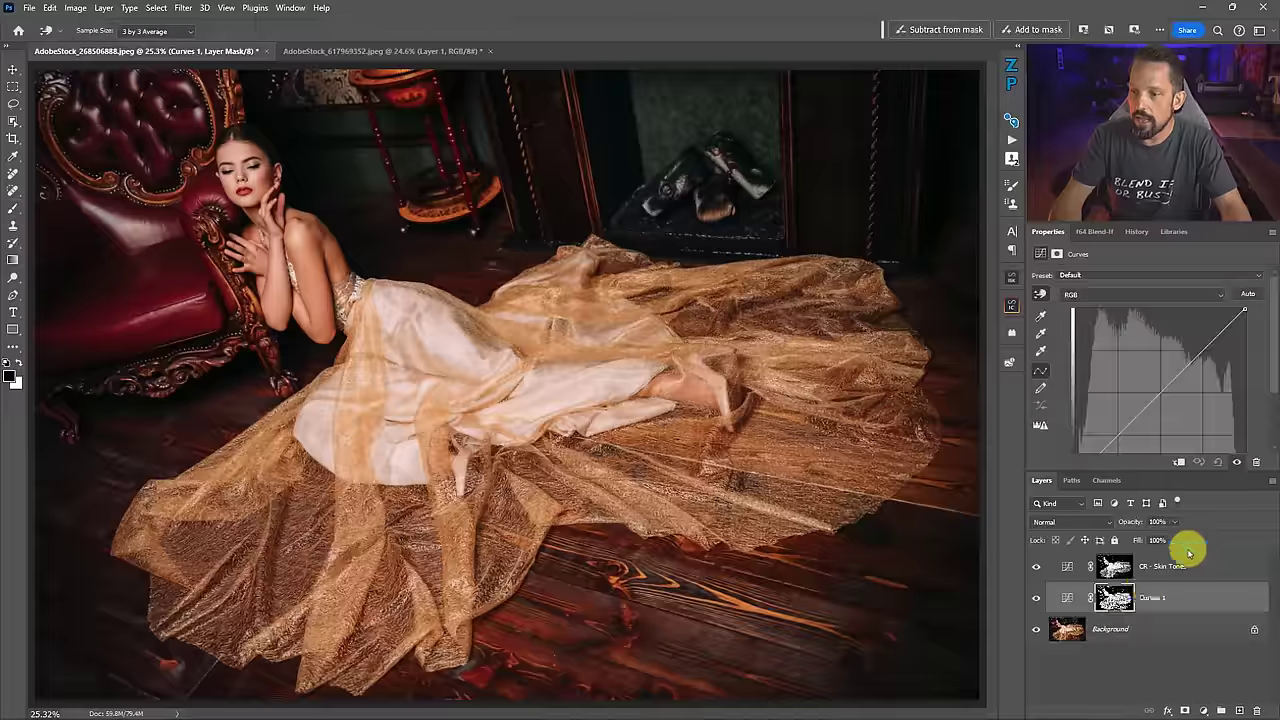
pyautogui.click(1150, 594)
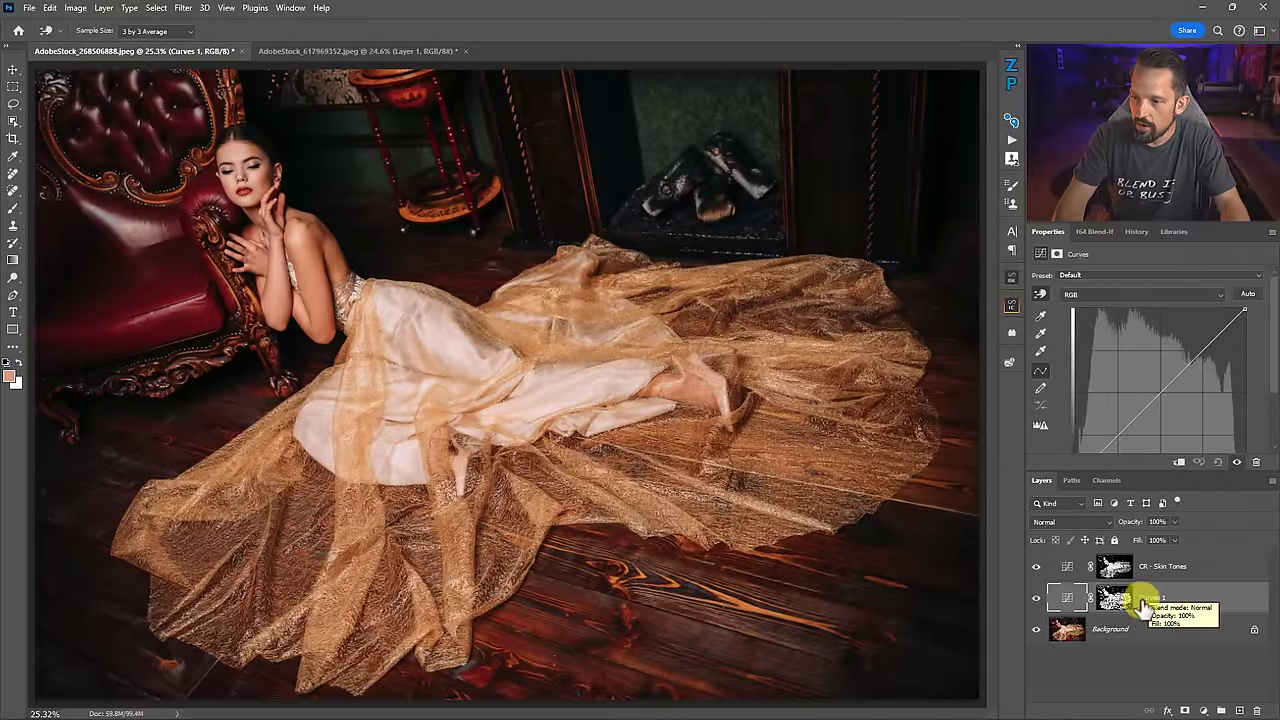
pyautogui.click(1153, 597)
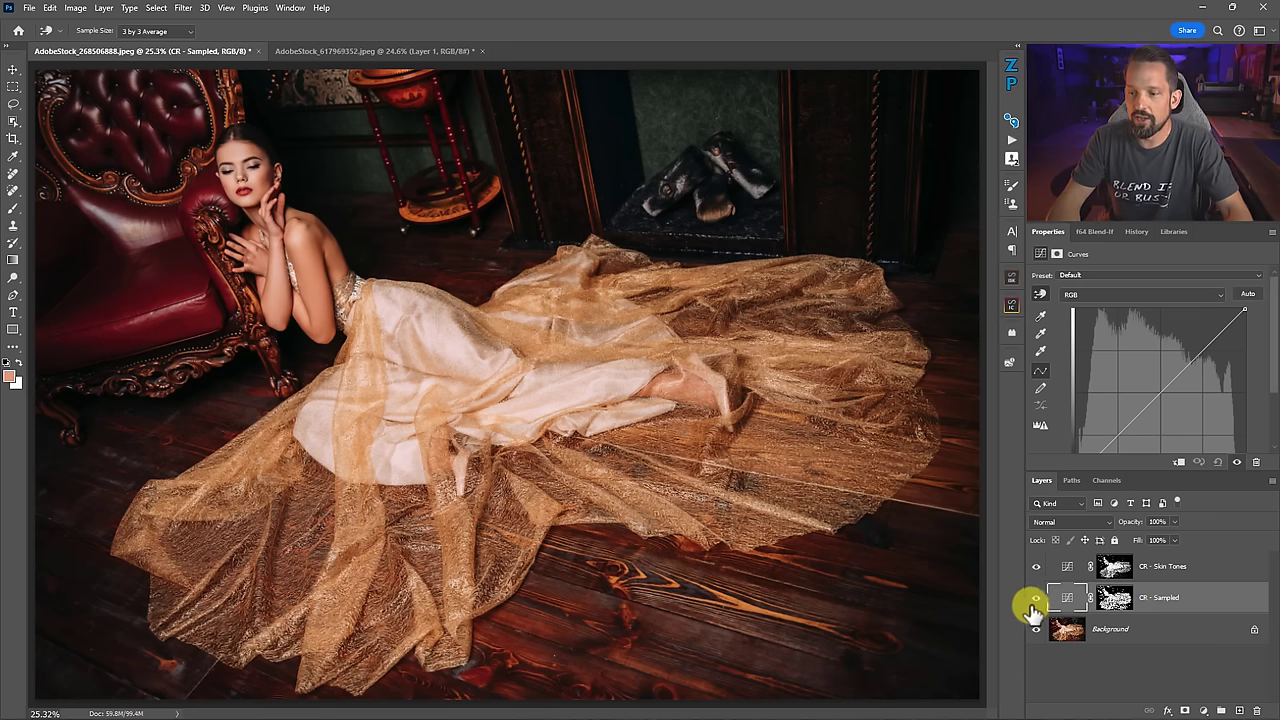
pyautogui.moveTo(1036, 568); pyautogui.dragTo(1036, 597)
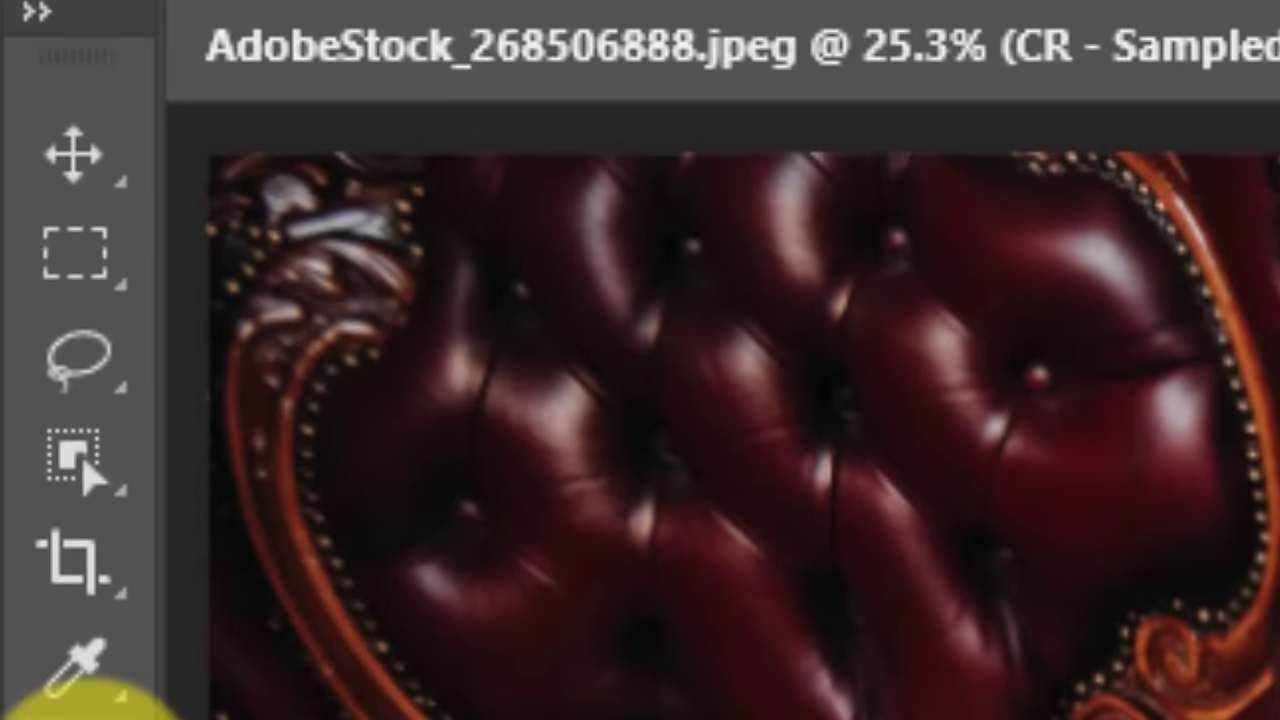
# Switch to the Object Selection tool in Lasso mode and zoom onto the woman's face and shoulders.
pyautogui.rightClick(95, 480)
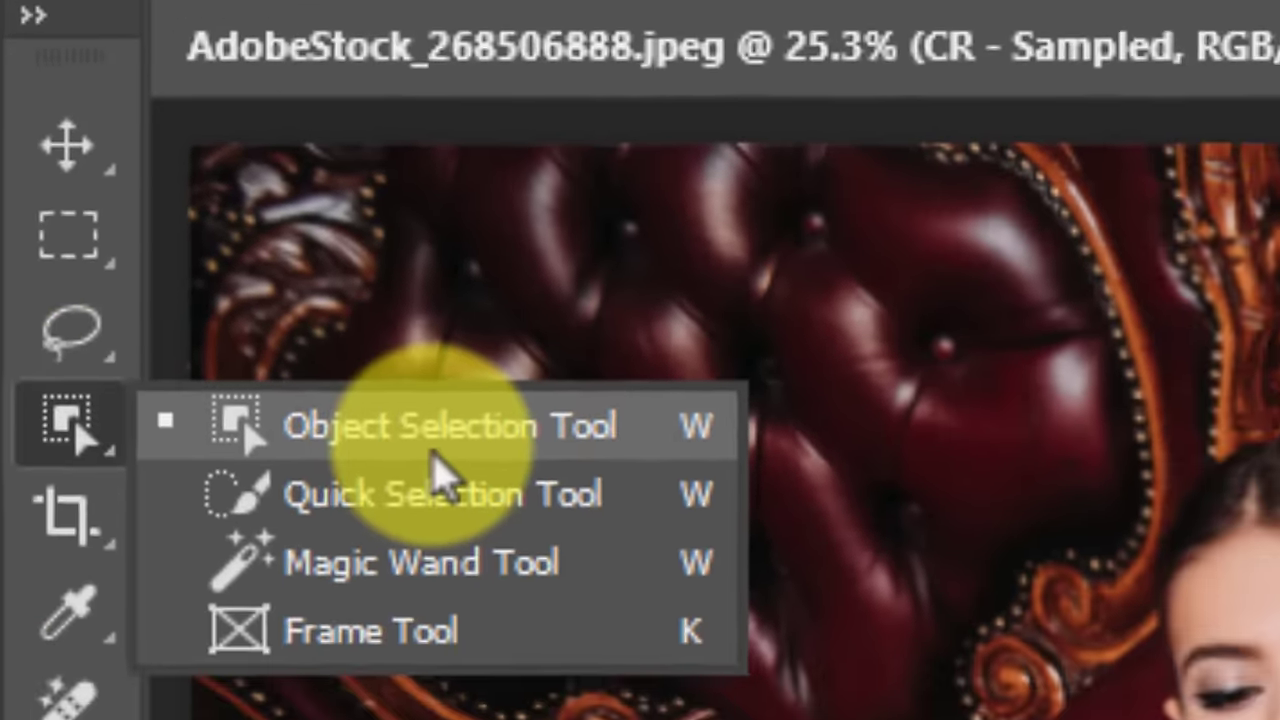
pyautogui.click(431, 452)
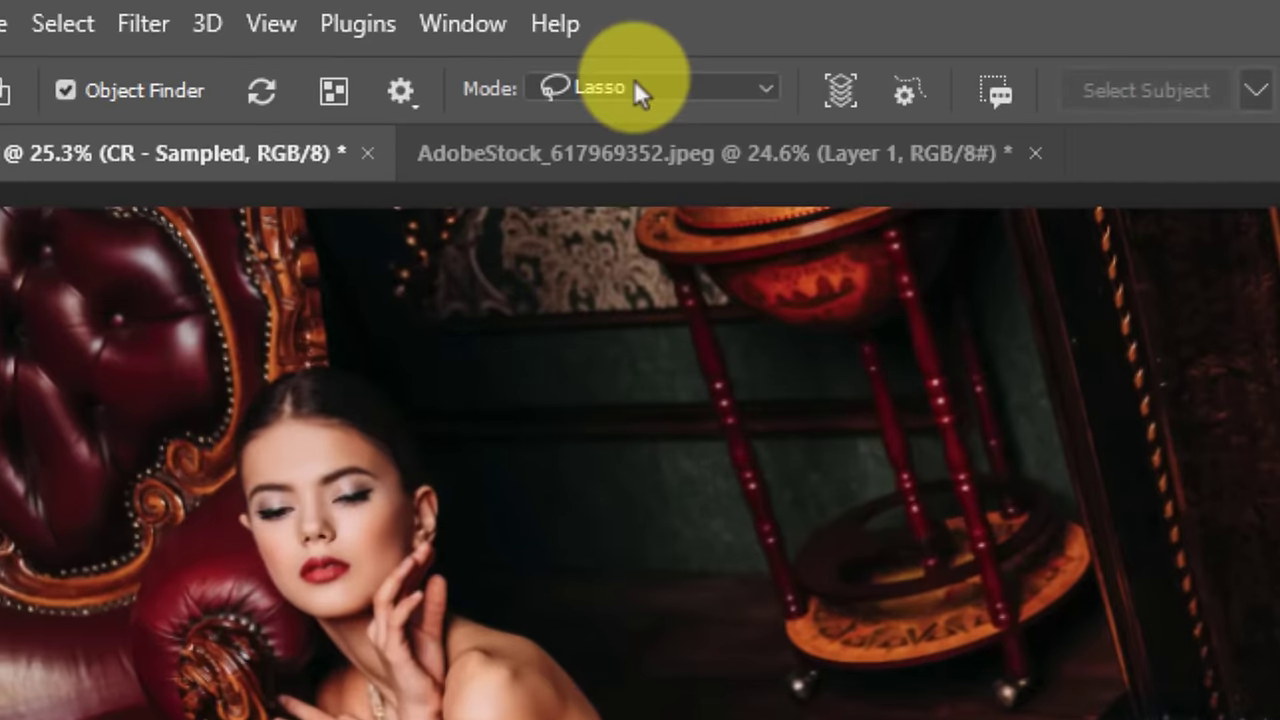
pyautogui.click(349, 28)
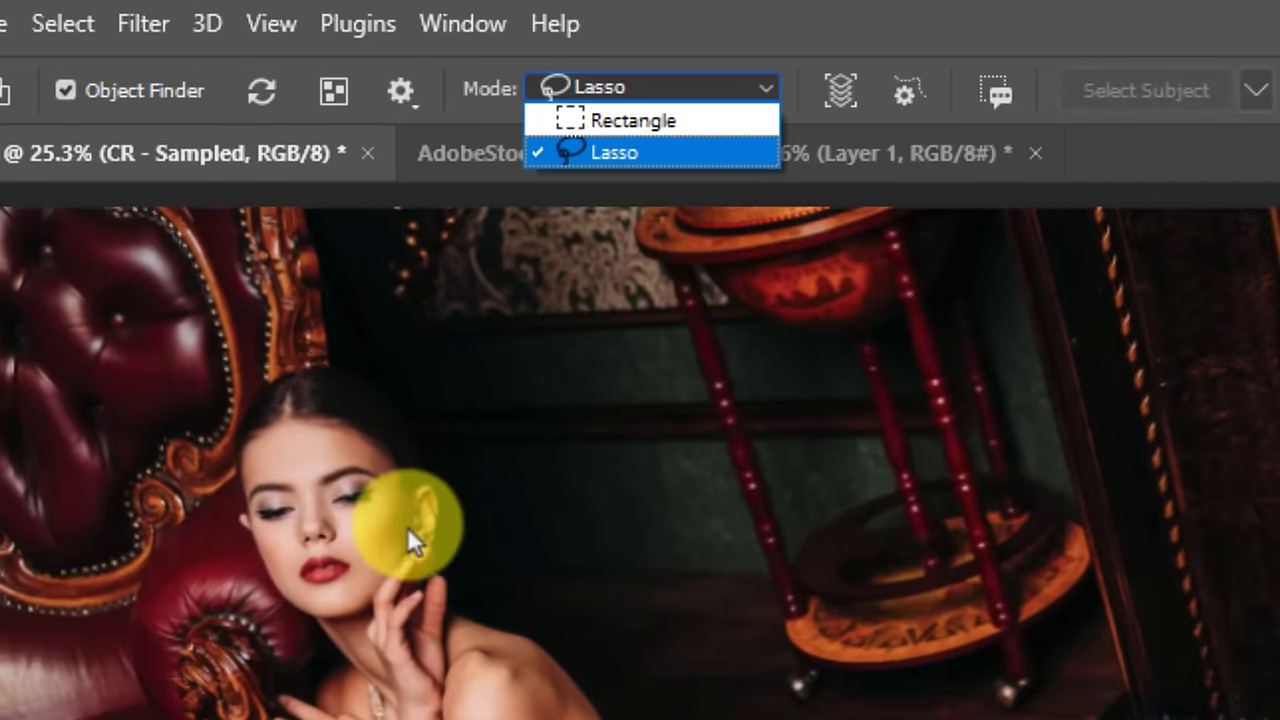
pyautogui.click(648, 150)
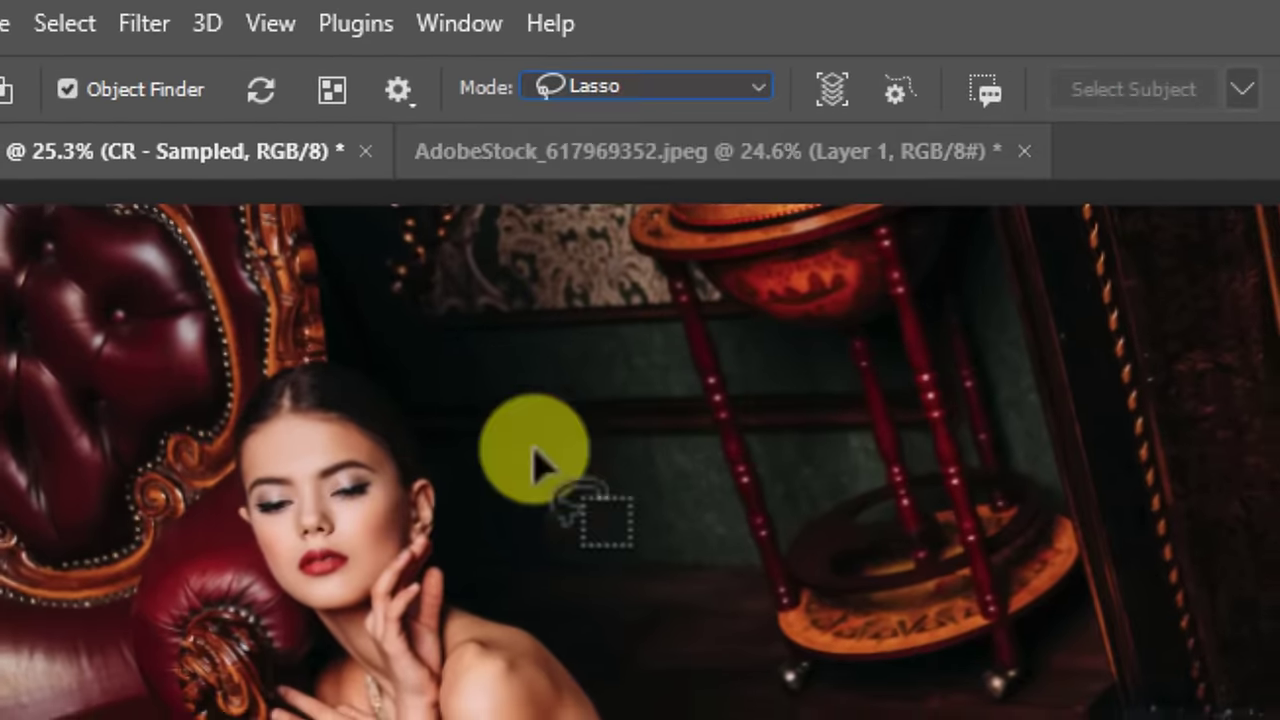
pyautogui.scroll(3, 251, 189)
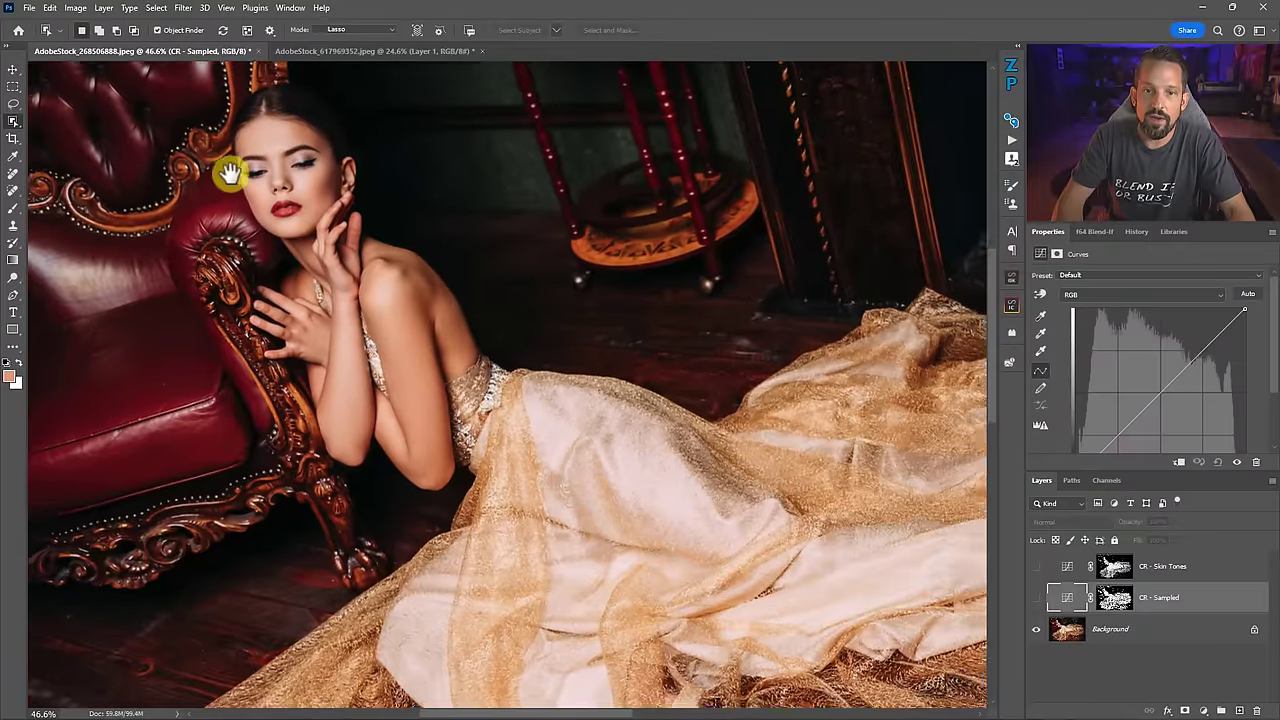
pyautogui.moveTo(230, 175); pyautogui.dragTo(262, 200)
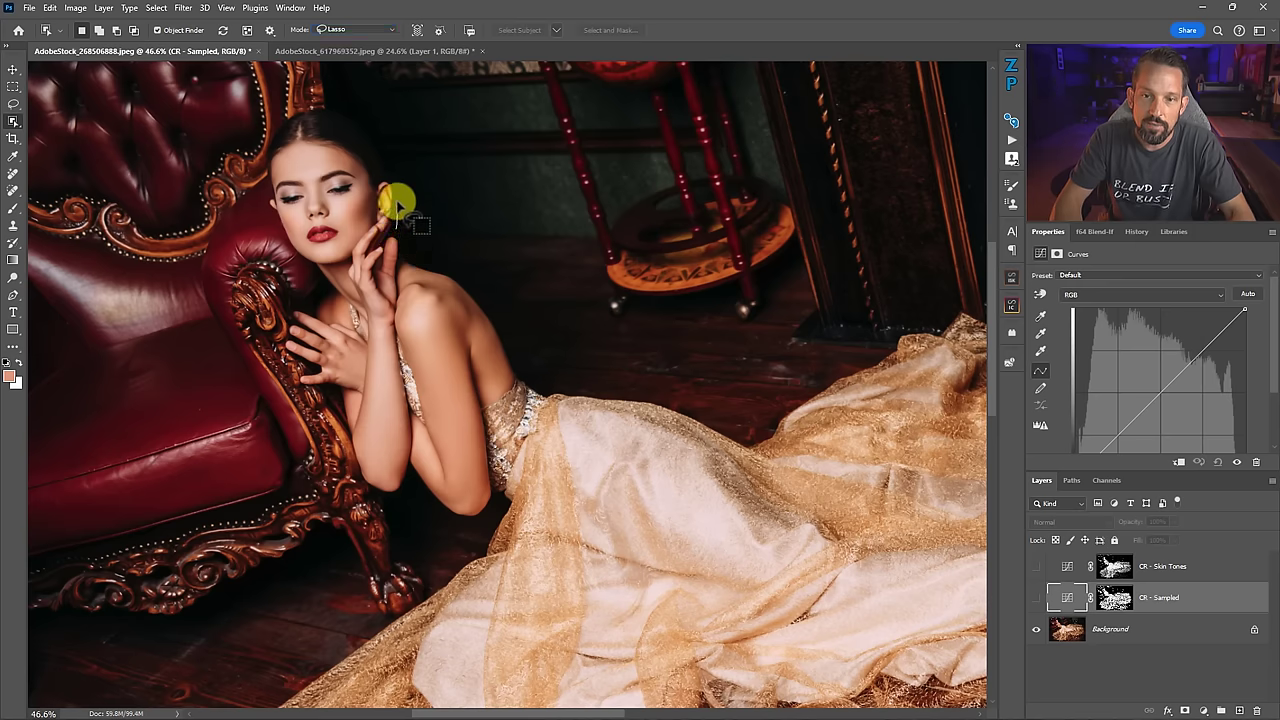
# Lasso the woman's face, neck and arm, subtracting the hair with an Alt-lasso.
pyautogui.moveTo(380, 183)
pyautogui.mouseDown()
pyautogui.moveTo(342, 152)
pyautogui.moveTo(277, 138)
pyautogui.moveTo(268, 186)
pyautogui.moveTo(284, 242)
pyautogui.mouseUp()
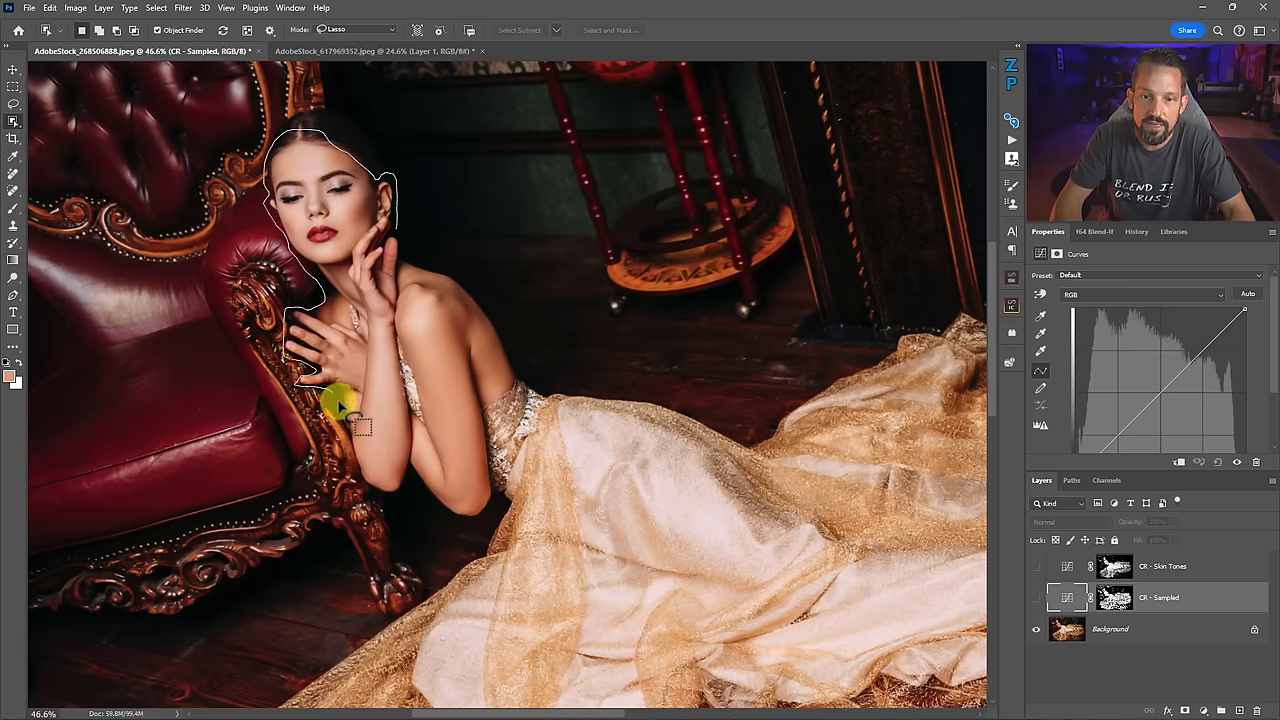
pyautogui.moveTo(339, 403)
pyautogui.mouseDown()
pyautogui.moveTo(359, 483)
pyautogui.moveTo(388, 512)
pyautogui.moveTo(414, 481)
pyautogui.moveTo(436, 514)
pyautogui.moveTo(491, 518)
pyautogui.moveTo(506, 482)
pyautogui.moveTo(501, 436)
pyautogui.moveTo(532, 375)
pyautogui.moveTo(509, 297)
pyautogui.moveTo(410, 240)
pyautogui.mouseUp()
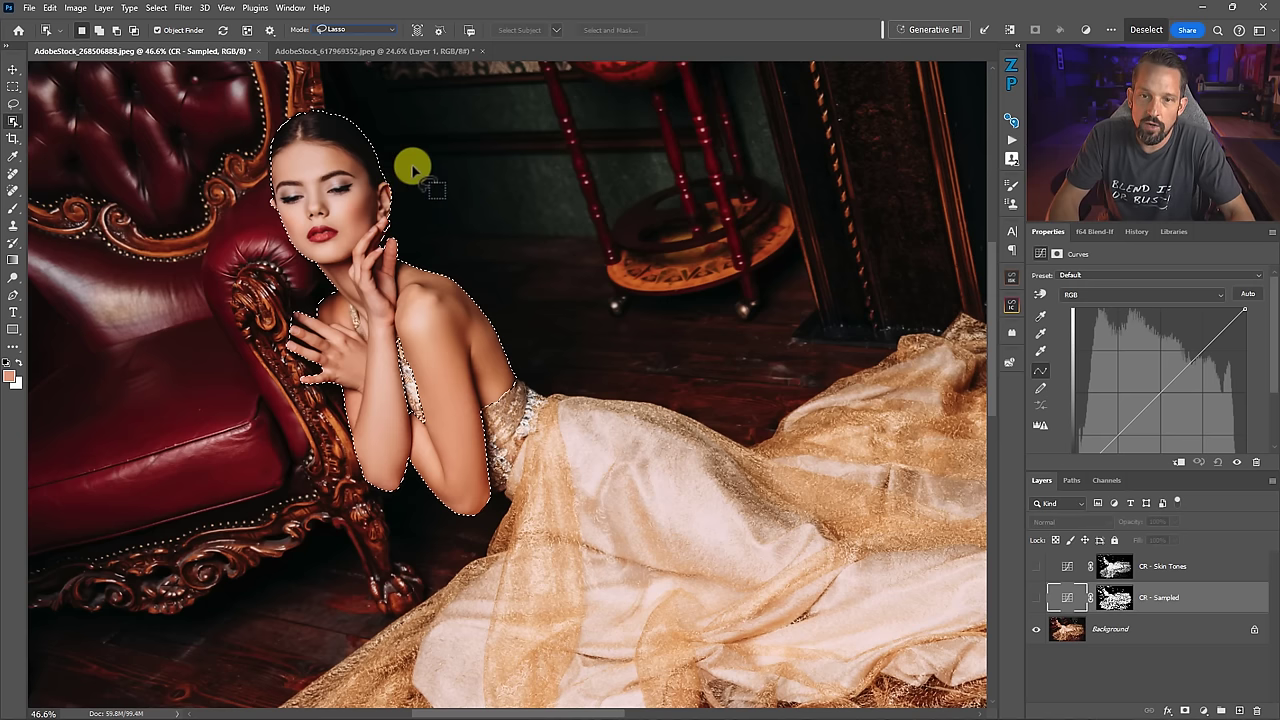
pyautogui.press('alt')
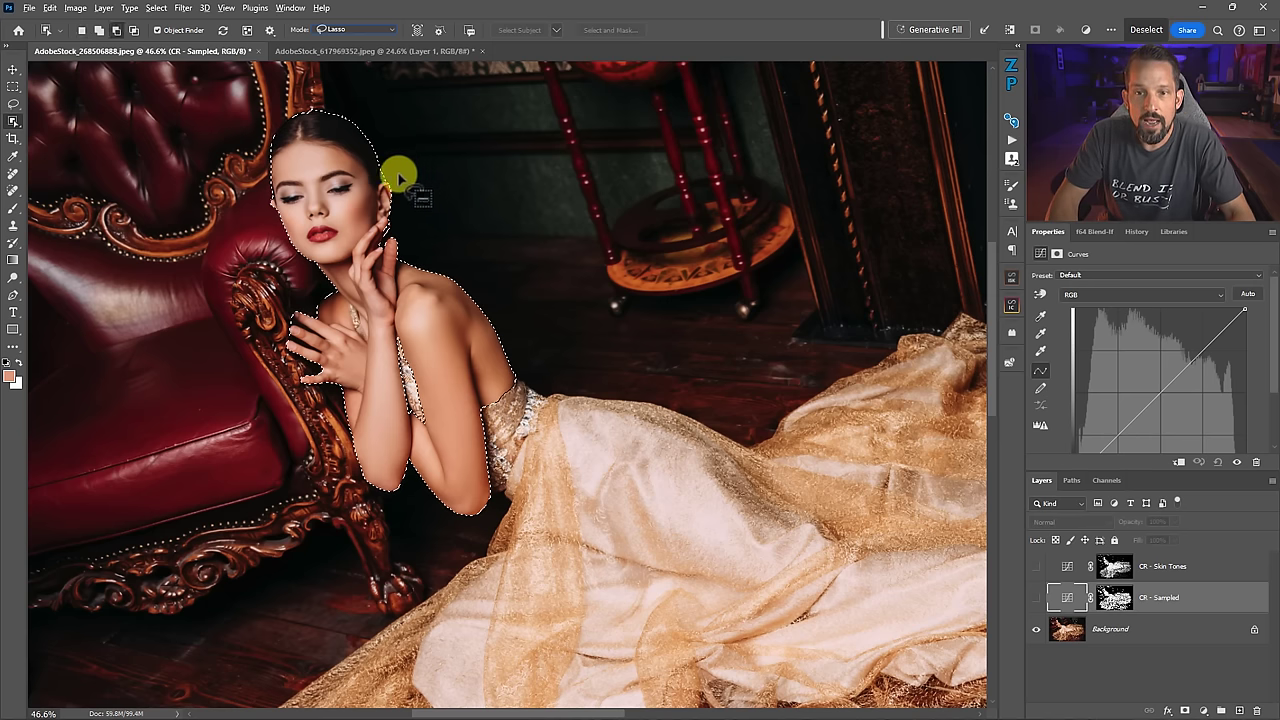
pyautogui.moveTo(397, 177)
pyautogui.mouseDown()
pyautogui.moveTo(340, 150)
pyautogui.moveTo(269, 168)
pyautogui.moveTo(255, 155)
pyautogui.moveTo(286, 98)
pyautogui.moveTo(380, 96)
pyautogui.moveTo(408, 134)
pyautogui.mouseUp()
pyautogui.press('\\')
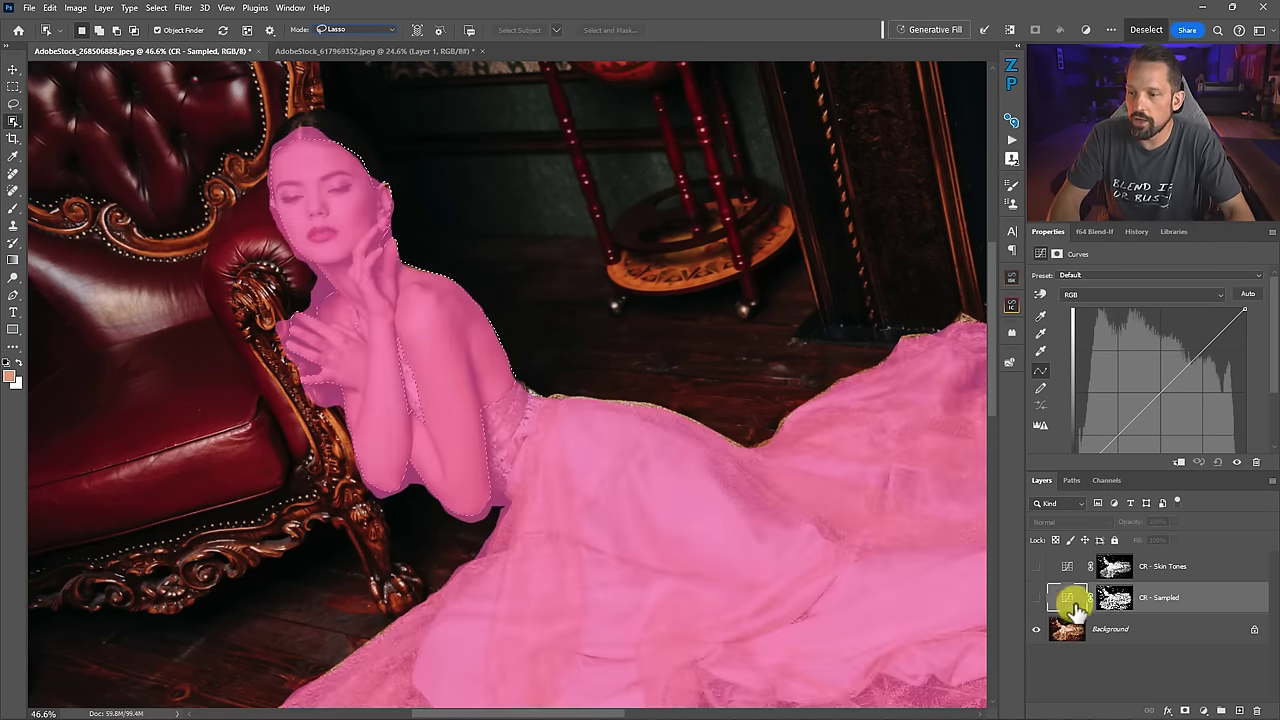
pyautogui.press('\\')
pyautogui.click(1203, 710)
# Add a Curves layer from the object selection, name it OBJ SEL, move it above CR - Skin Tones.
pyautogui.click(1205, 543)
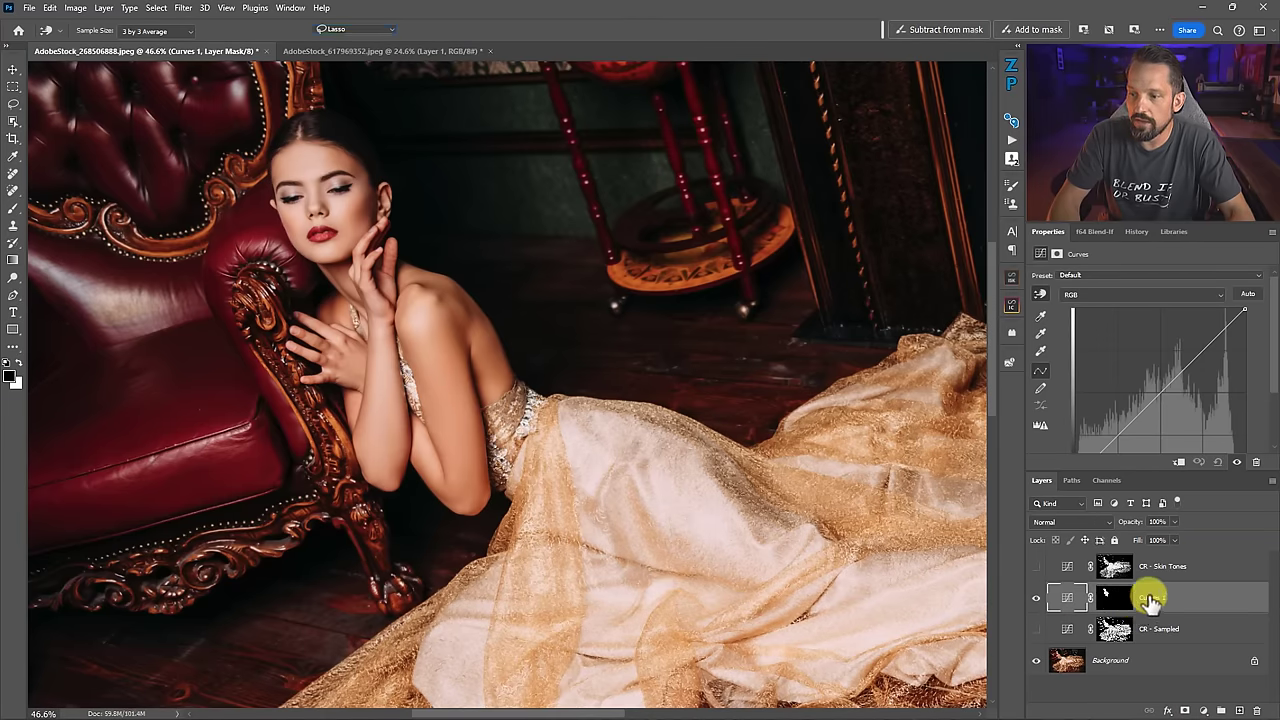
pyautogui.press('o')
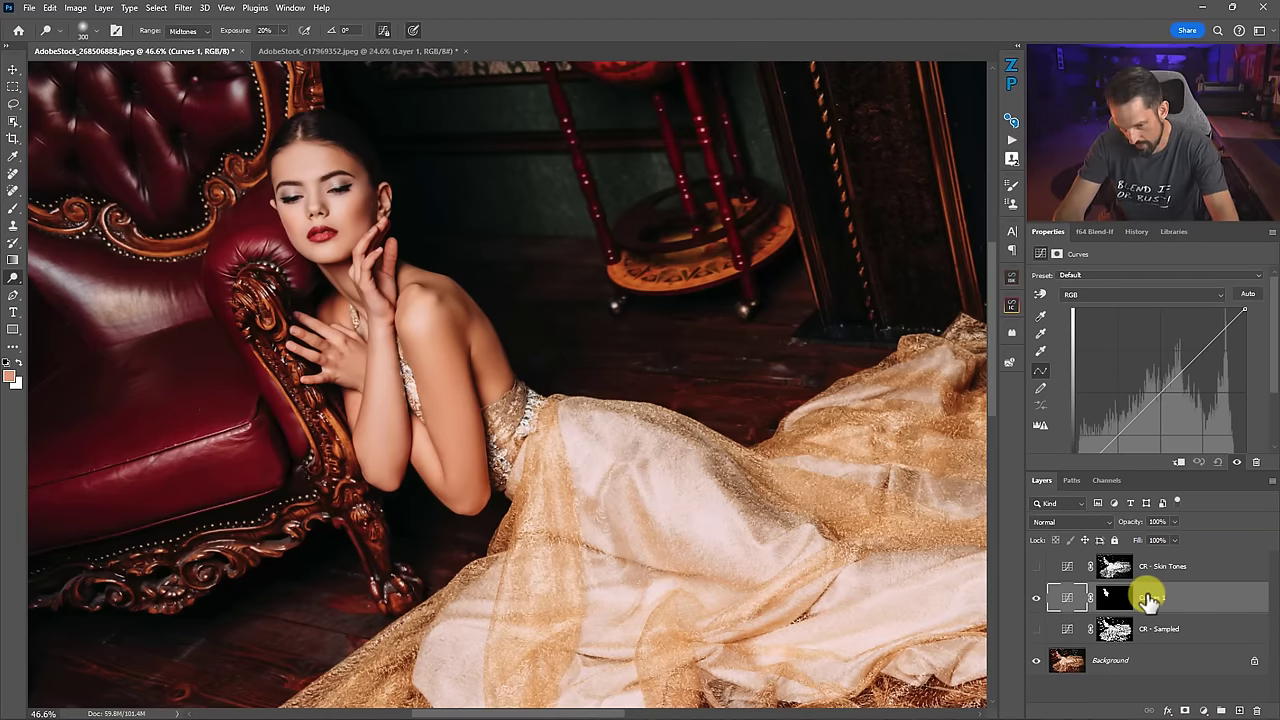
pyautogui.press('j')
pyautogui.press('l')
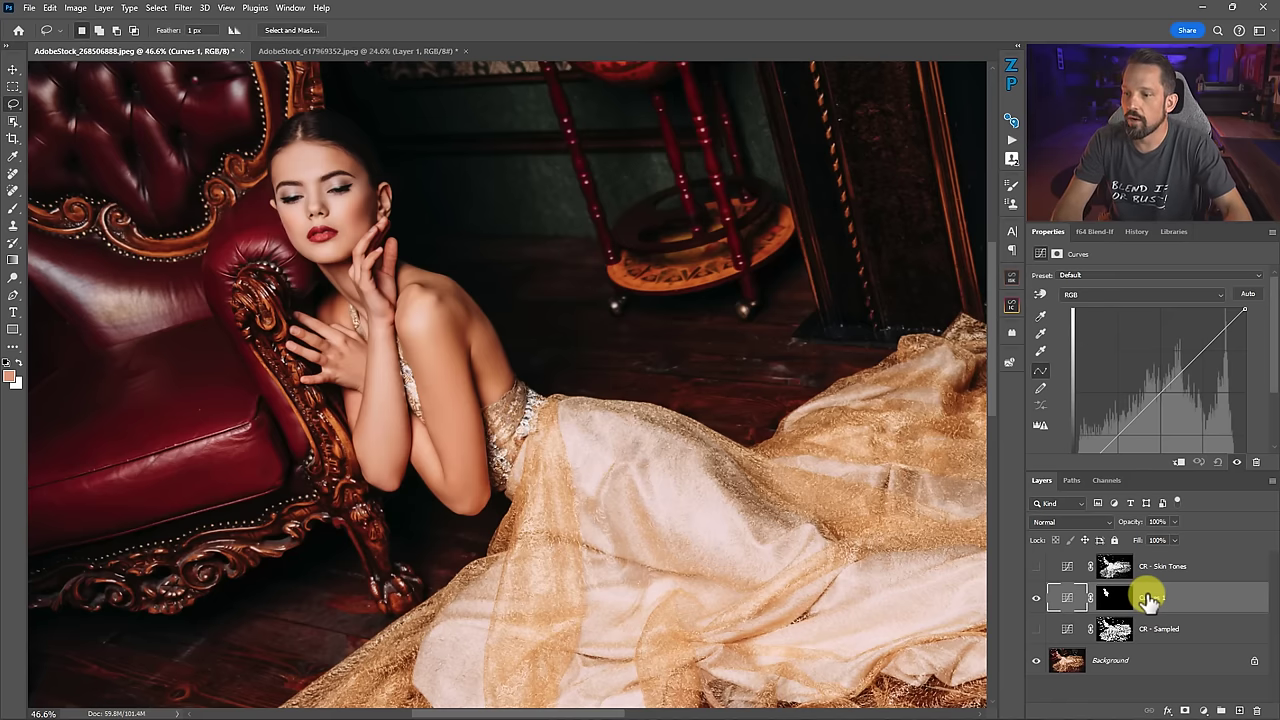
pyautogui.doubleClick(1148, 597)
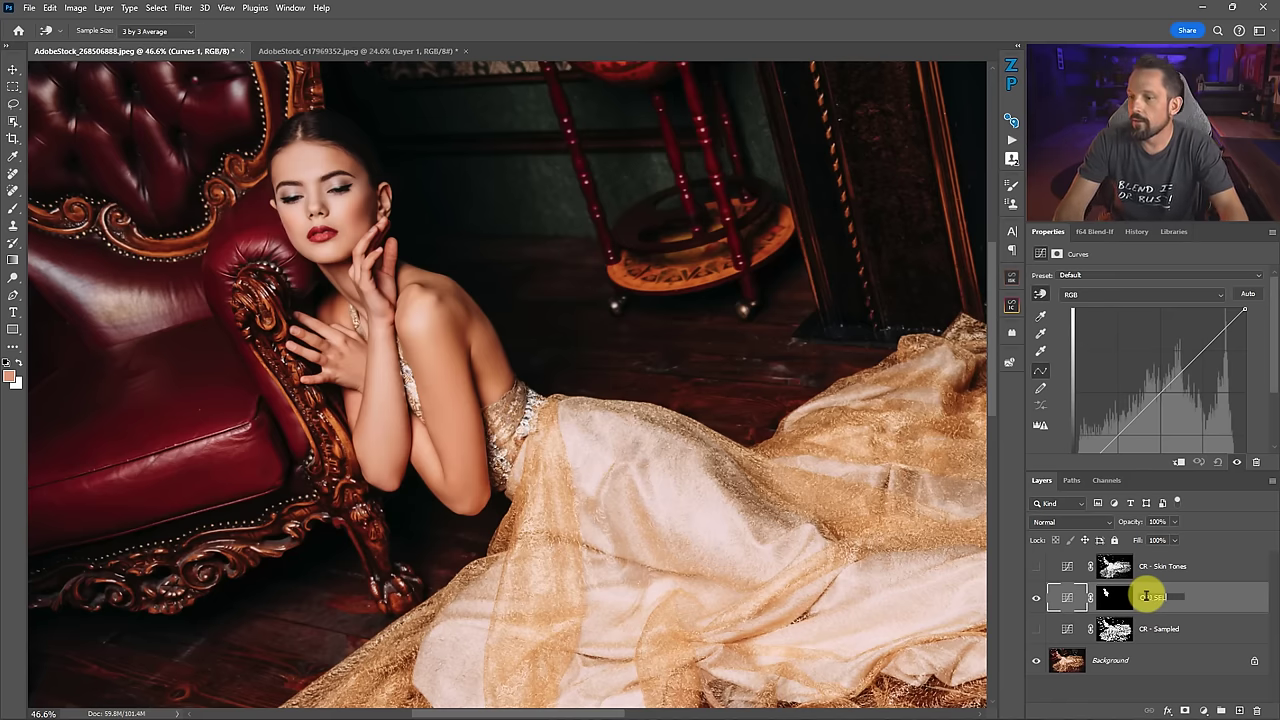
pyautogui.press('Return')
pyautogui.moveTo(1066, 591); pyautogui.dragTo(1066, 565)
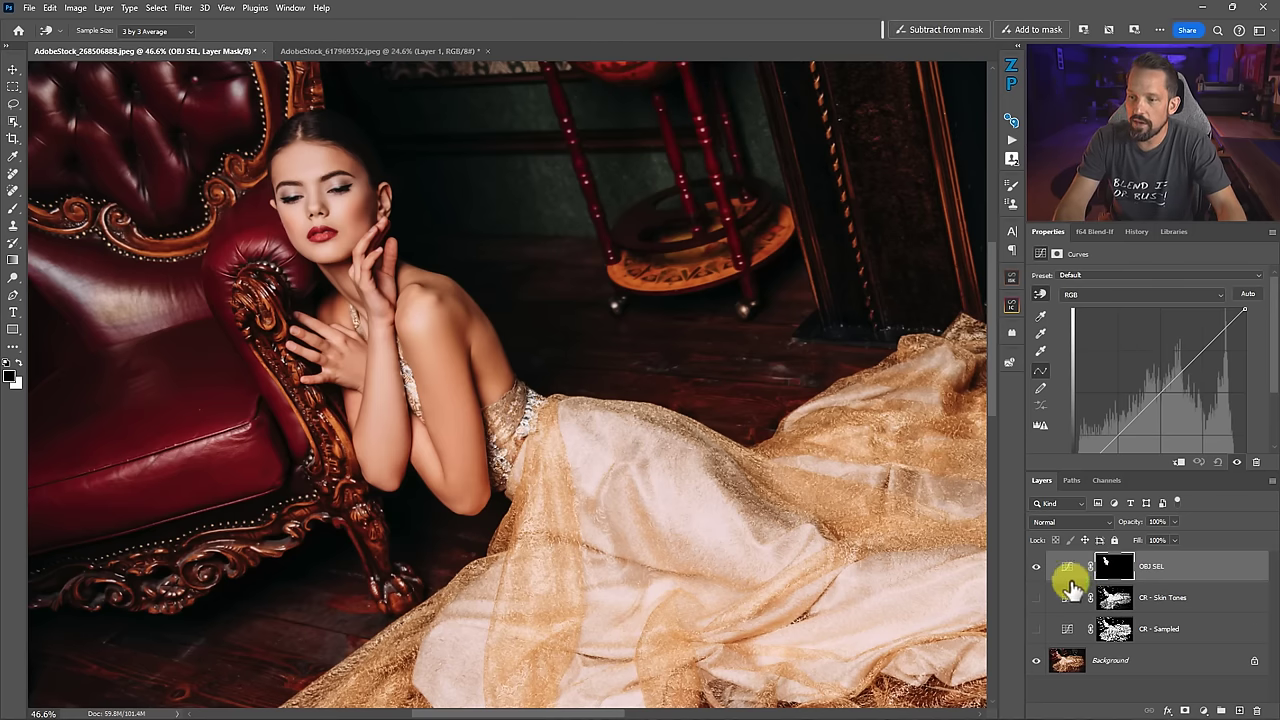
pyautogui.click(1037, 567)
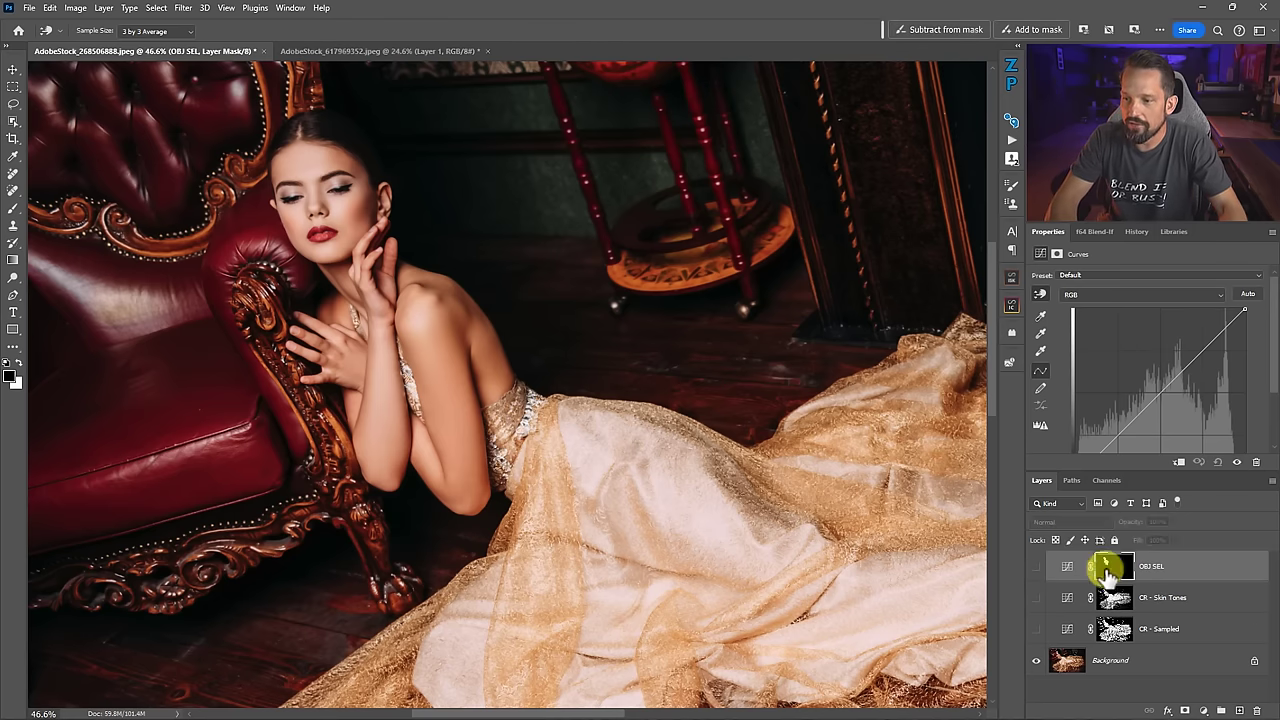
# Compare the OBJ SEL, CR - Skin Tones and CR - Sampled masks, then add a midpoint to the OBJ SEL curve.
pyautogui.keyDown('alt'); pyautogui.click(1106, 568); pyautogui.keyUp('alt')
pyautogui.keyDown('alt'); pyautogui.click(1116, 597); pyautogui.keyUp('alt')
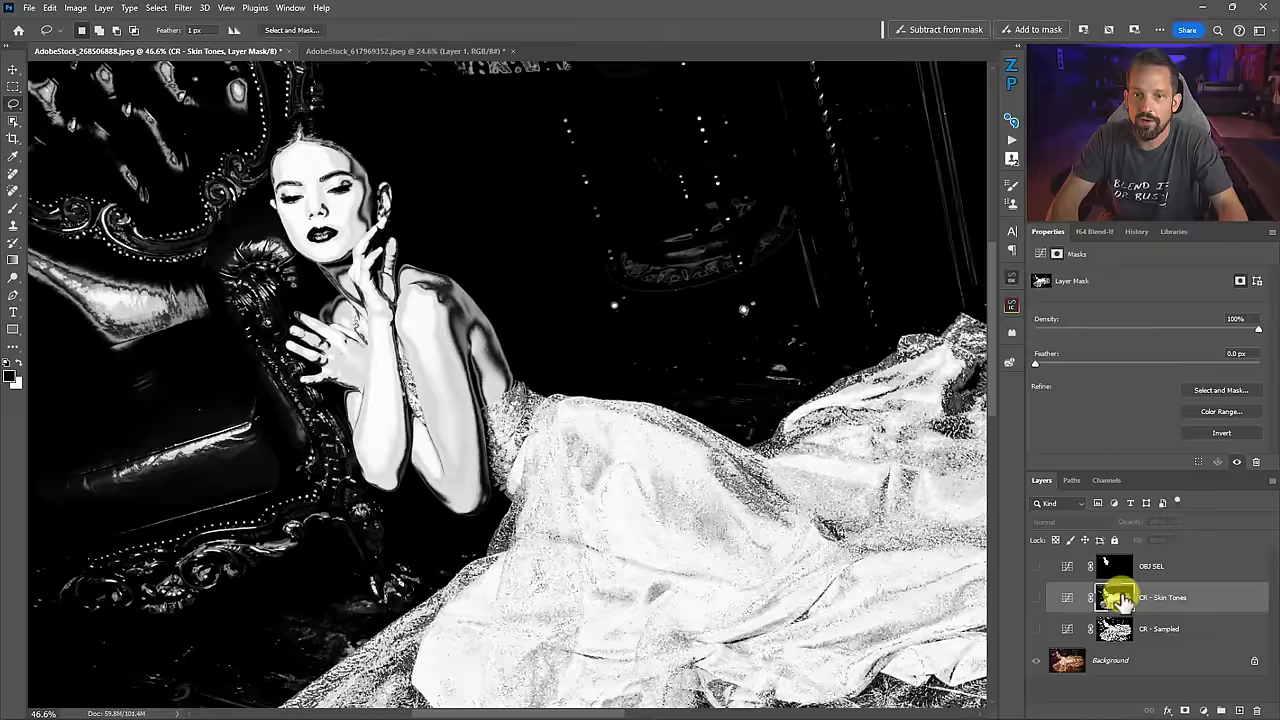
pyautogui.keyDown('alt'); pyautogui.click(1116, 628); pyautogui.keyUp('alt')
pyautogui.keyDown('alt'); pyautogui.click(1114, 598); pyautogui.keyUp('alt')
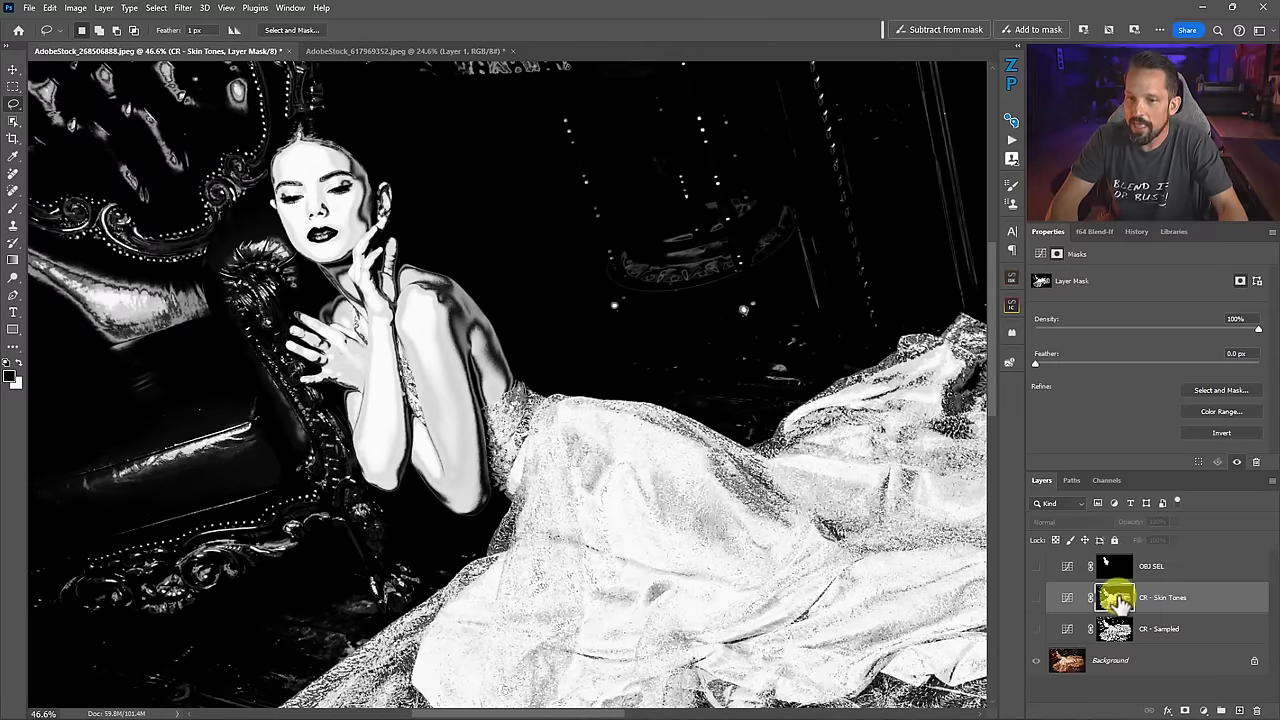
pyautogui.keyDown('alt'); pyautogui.click(1108, 566); pyautogui.keyUp('alt')
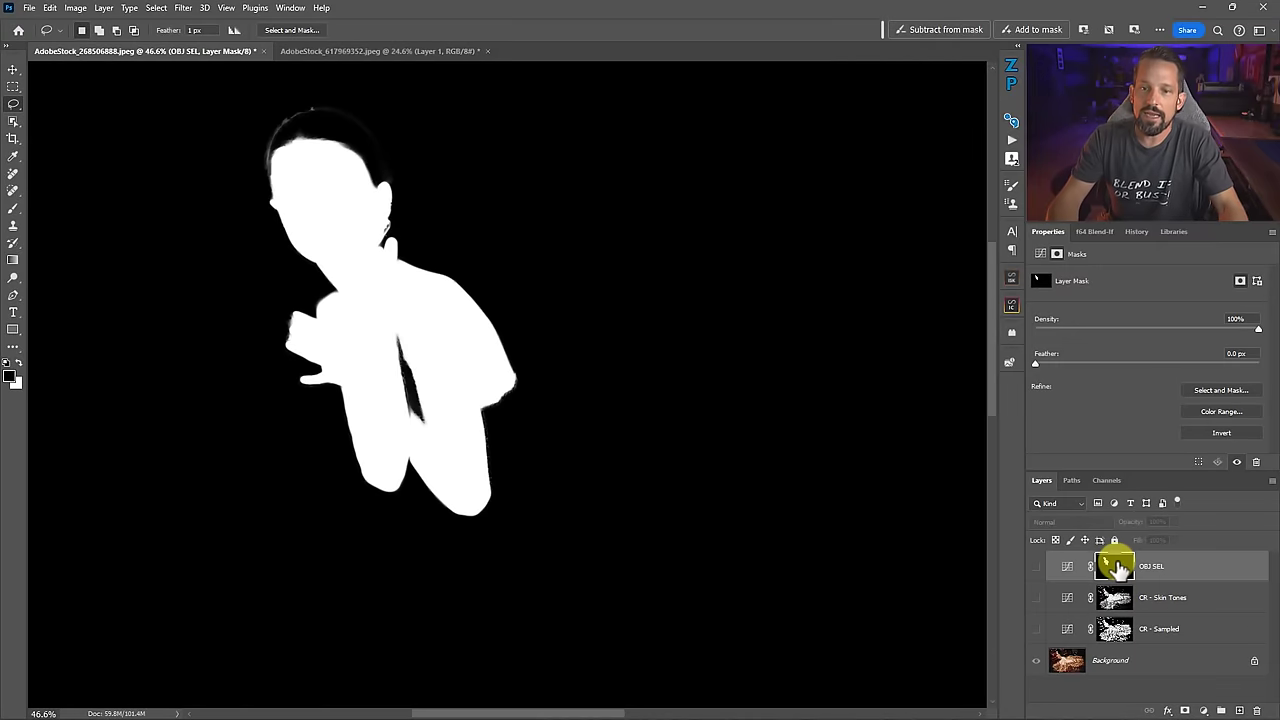
pyautogui.click(1067, 566)
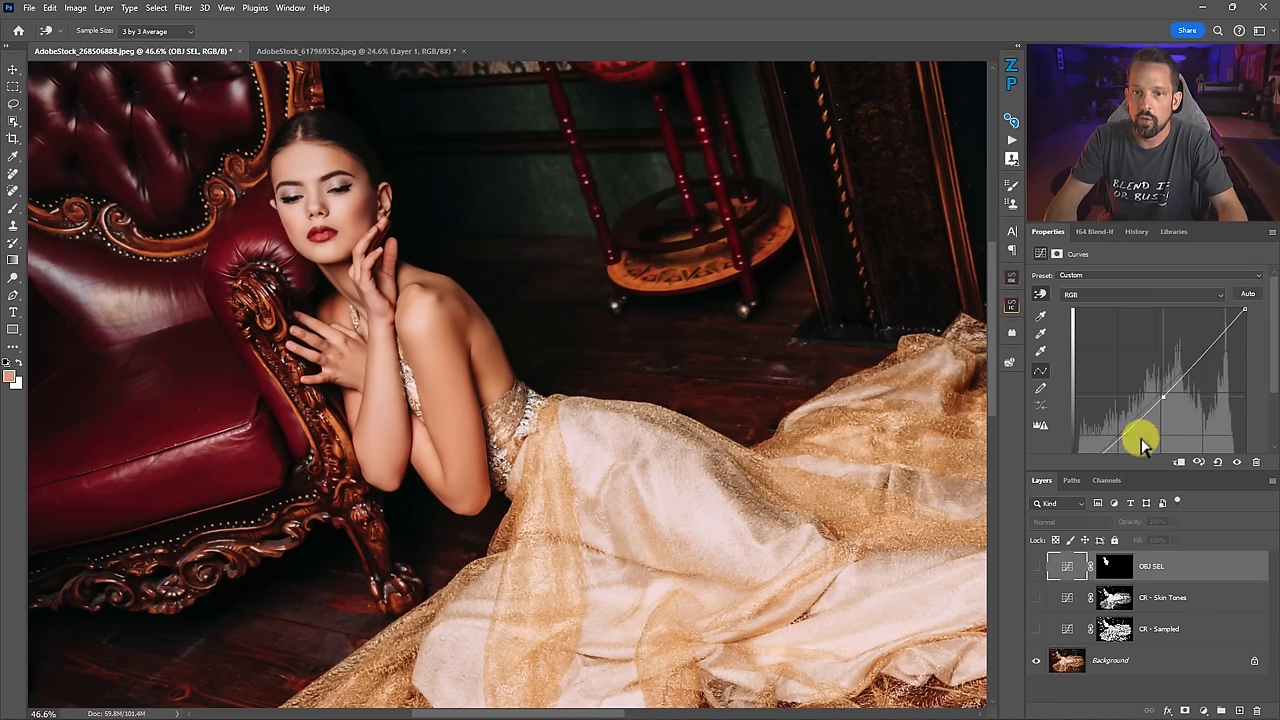
pyautogui.click(1036, 566)
pyautogui.moveTo(1163, 380); pyautogui.dragTo(1158, 403)
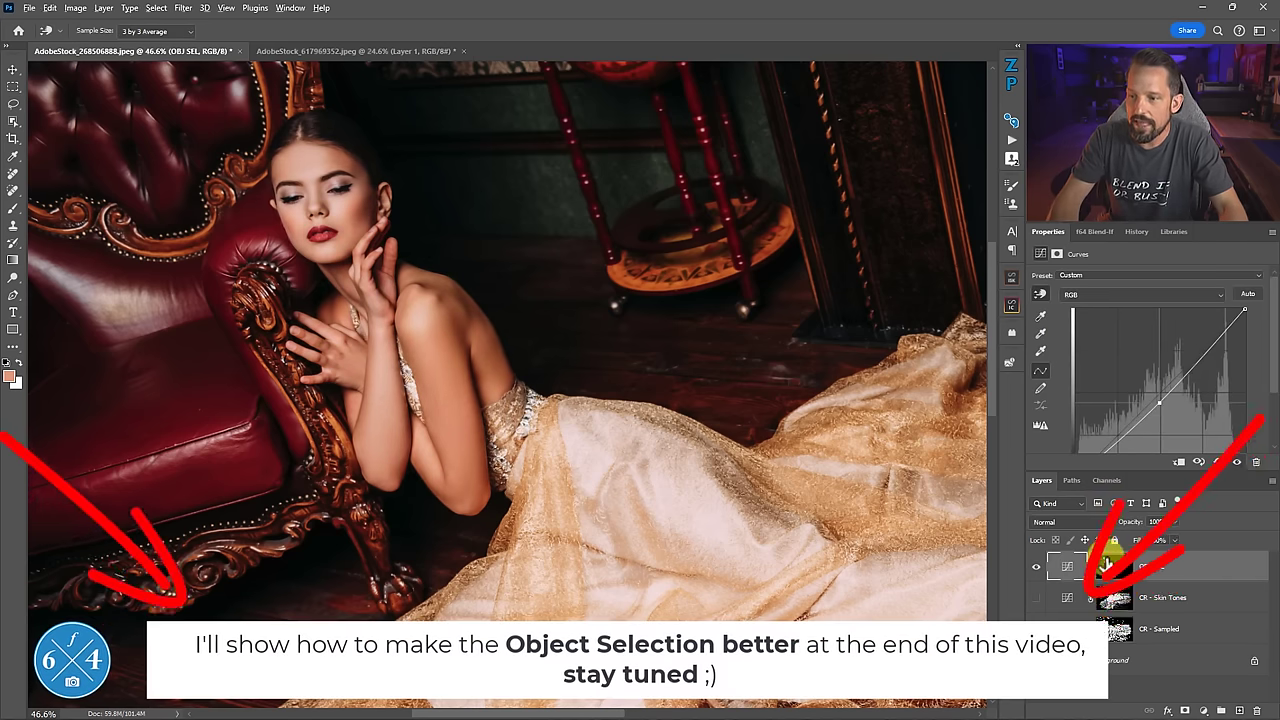
# Compare the three masks again, return to the colour view and hide OBJ SEL.
pyautogui.keyDown('alt'); pyautogui.click(1110, 562); pyautogui.keyUp('alt')
pyautogui.press('l')
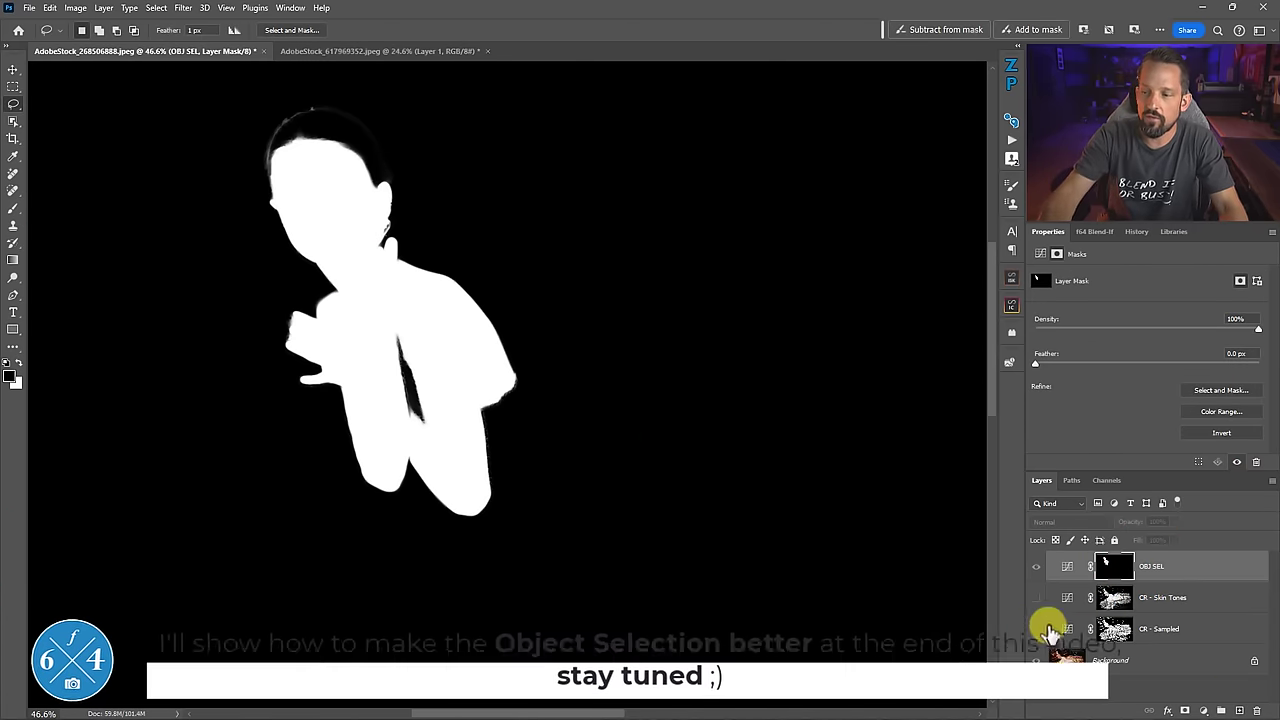
pyautogui.keyDown('alt'); pyautogui.click(1113, 600); pyautogui.keyUp('alt')
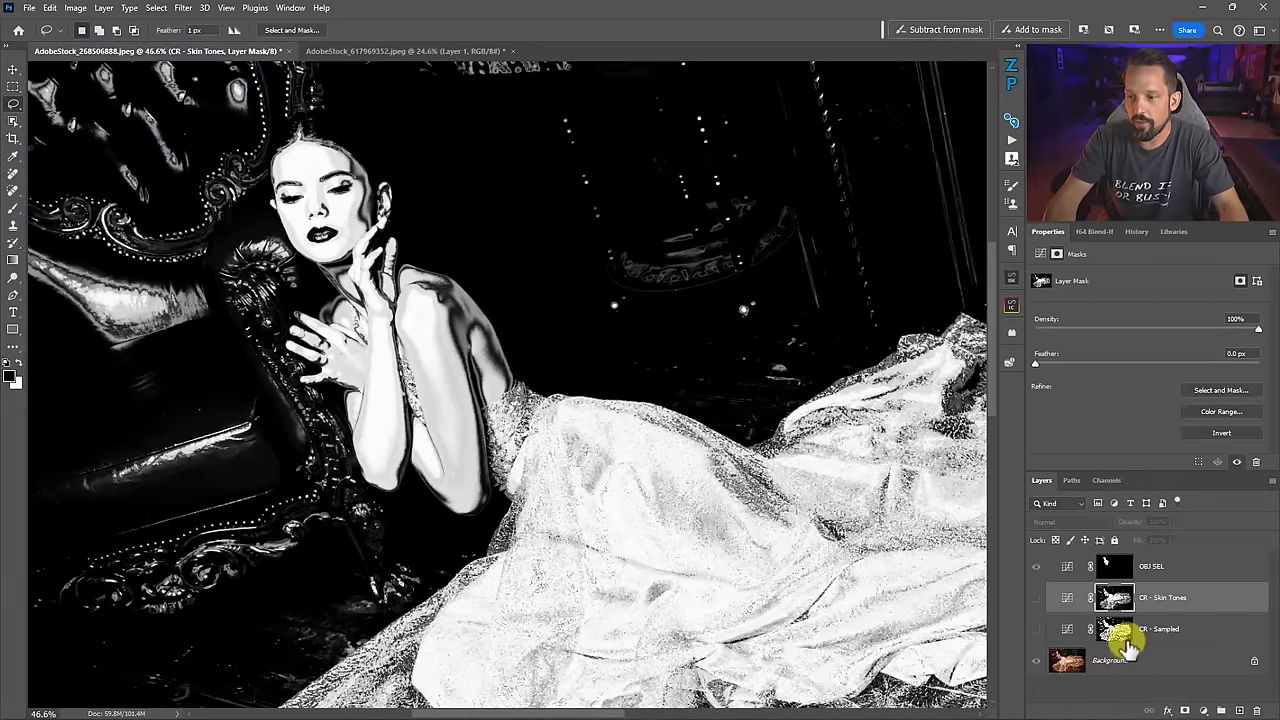
pyautogui.keyDown('alt'); pyautogui.click(1117, 630); pyautogui.keyUp('alt')
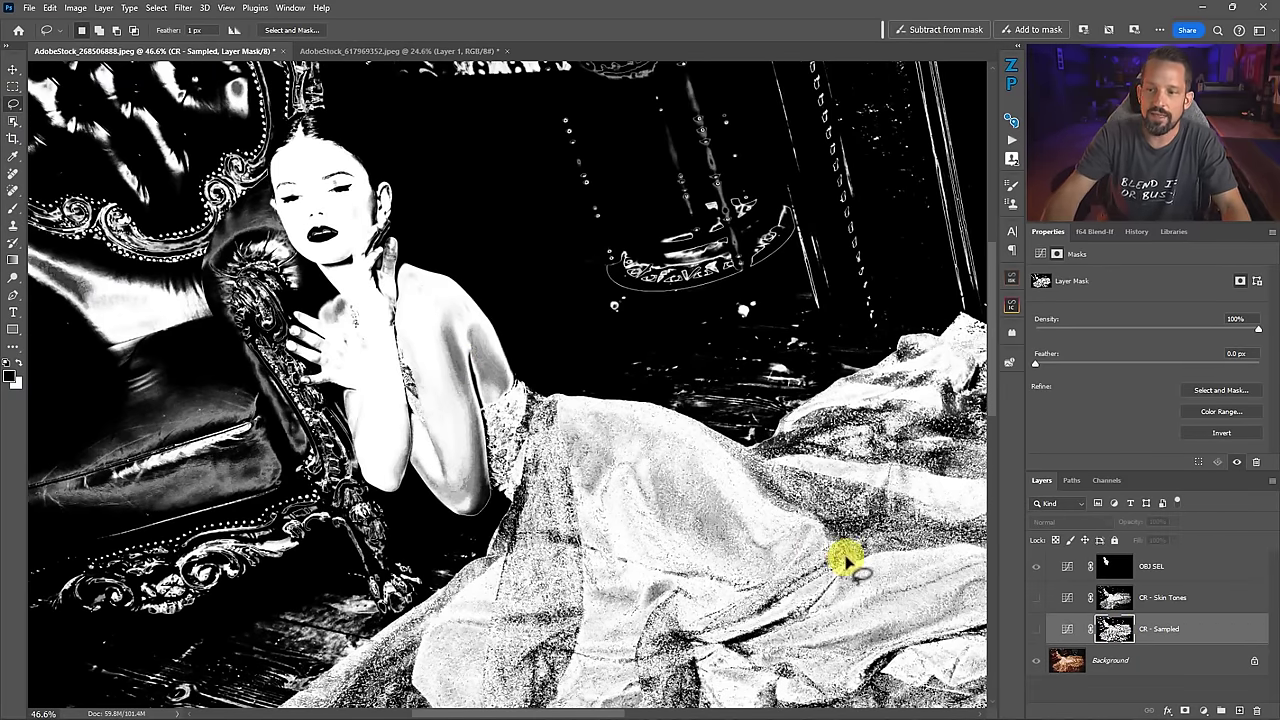
pyautogui.click(1072, 566)
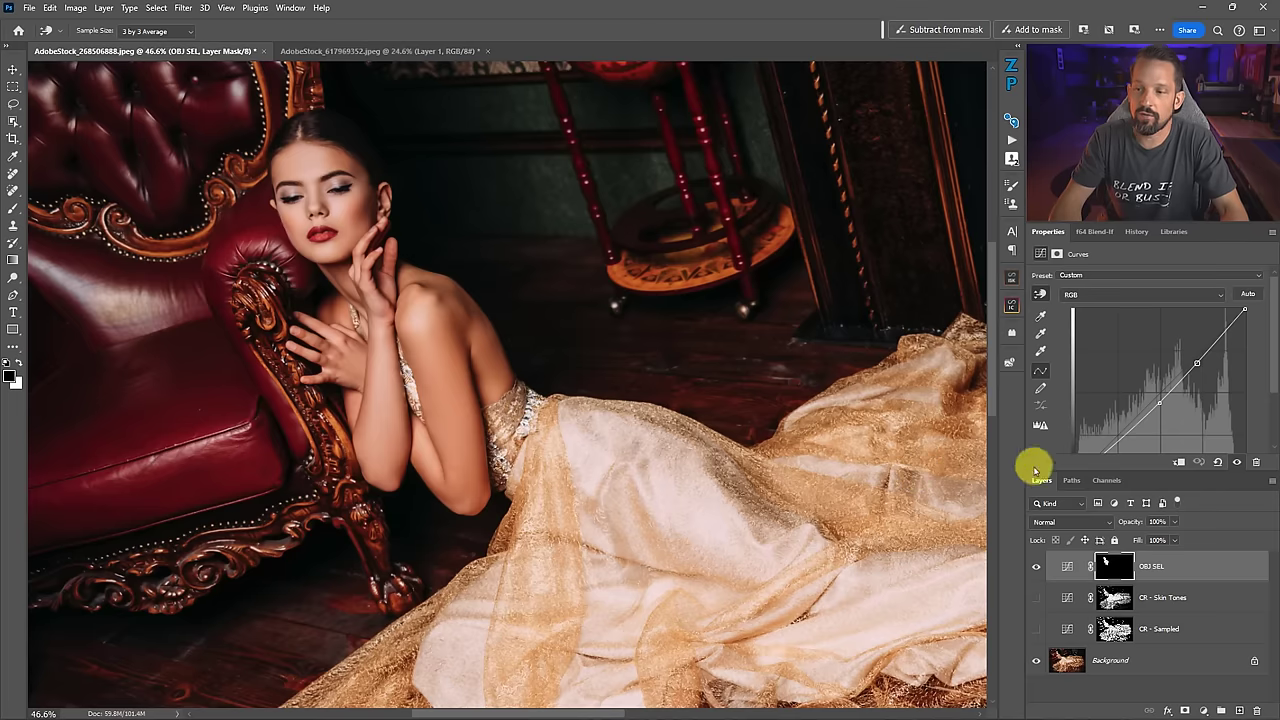
pyautogui.click(1039, 571)
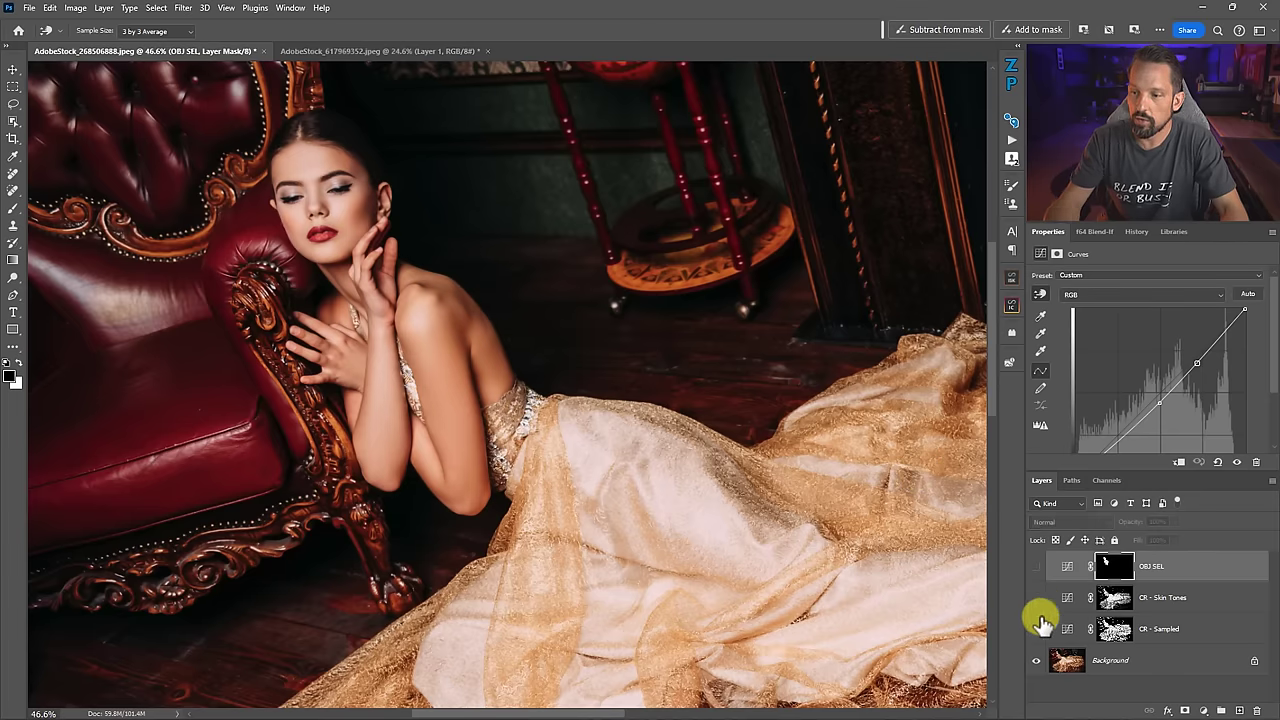
# Duplicate the Background layer and open the Camera Raw Filter on the copy.
pyautogui.click(1065, 662)
pyautogui.hotkey('ctrl', 'j')
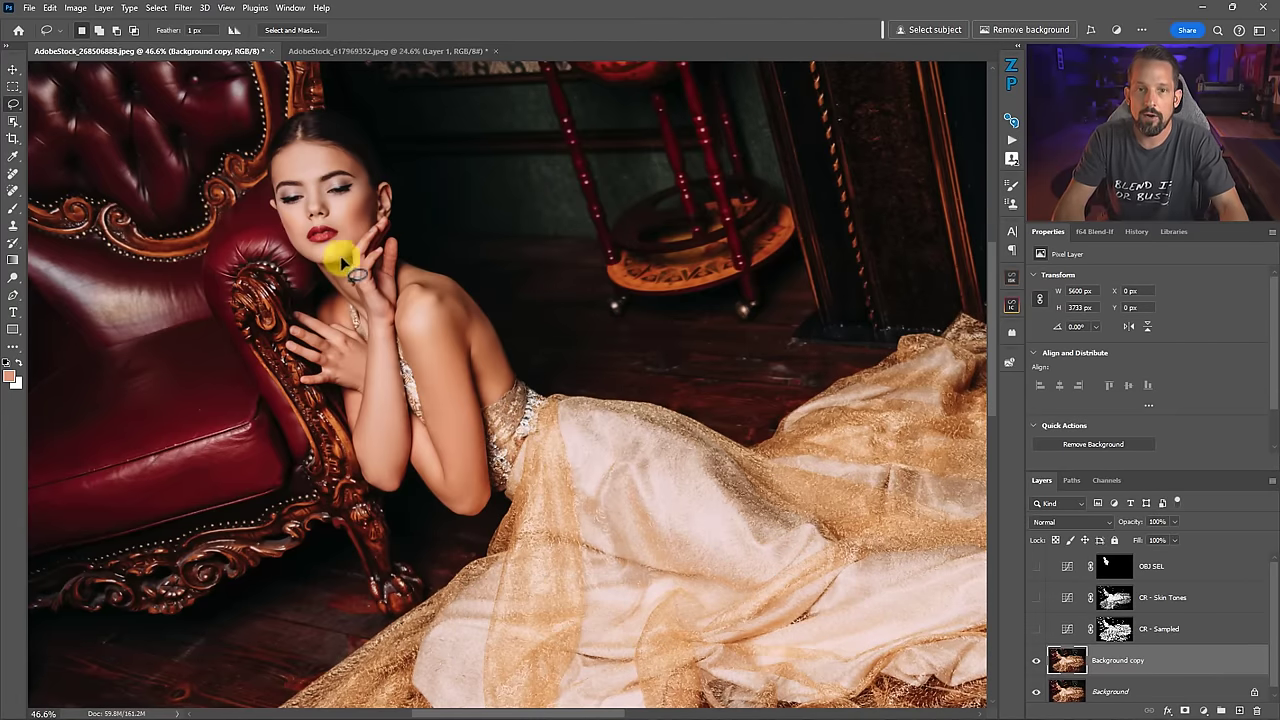
pyautogui.click(183, 8)
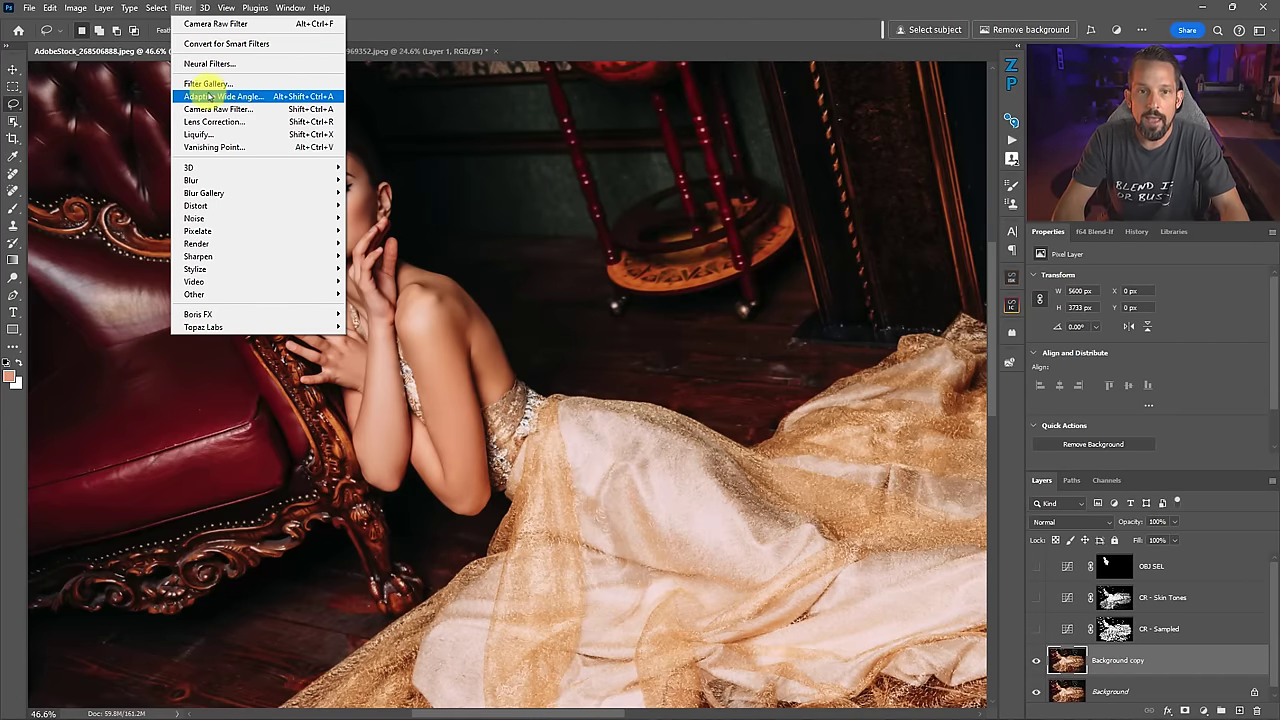
pyautogui.click(263, 109)
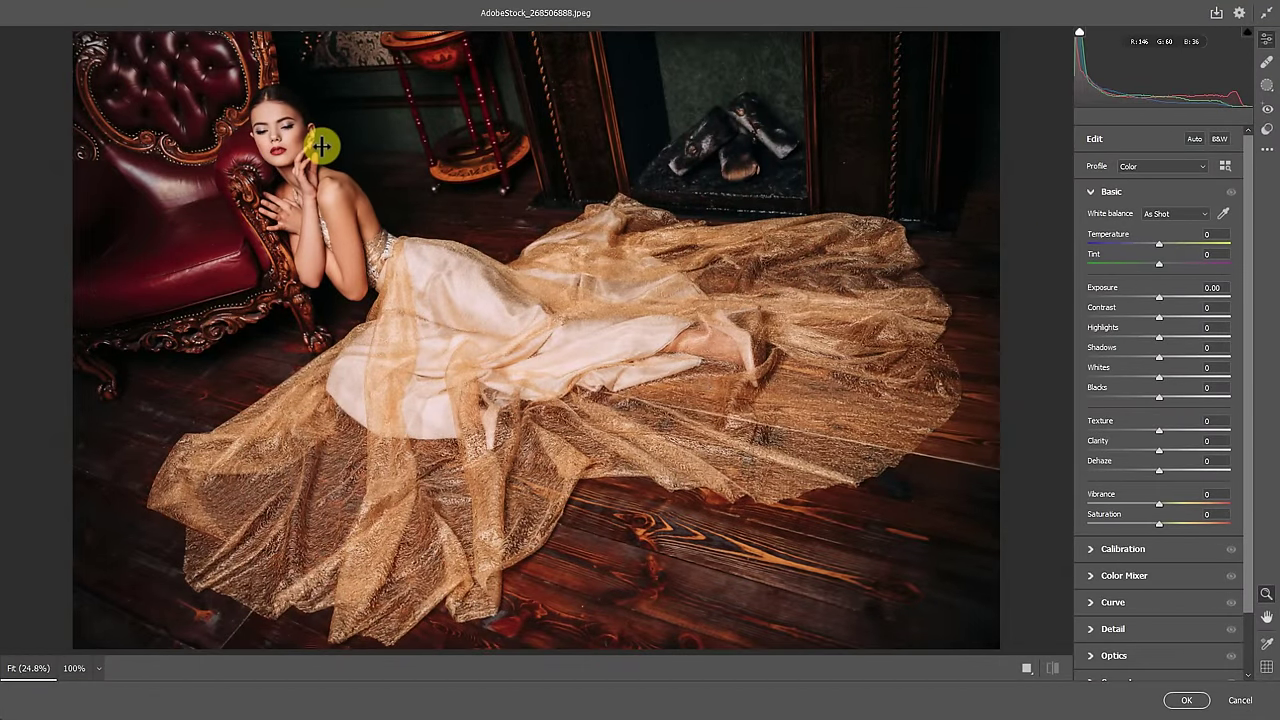
# Create a Person 1 mask of facial skin, body skin, eyebrows and lips, testing its exposure.
pyautogui.click(1266, 86)
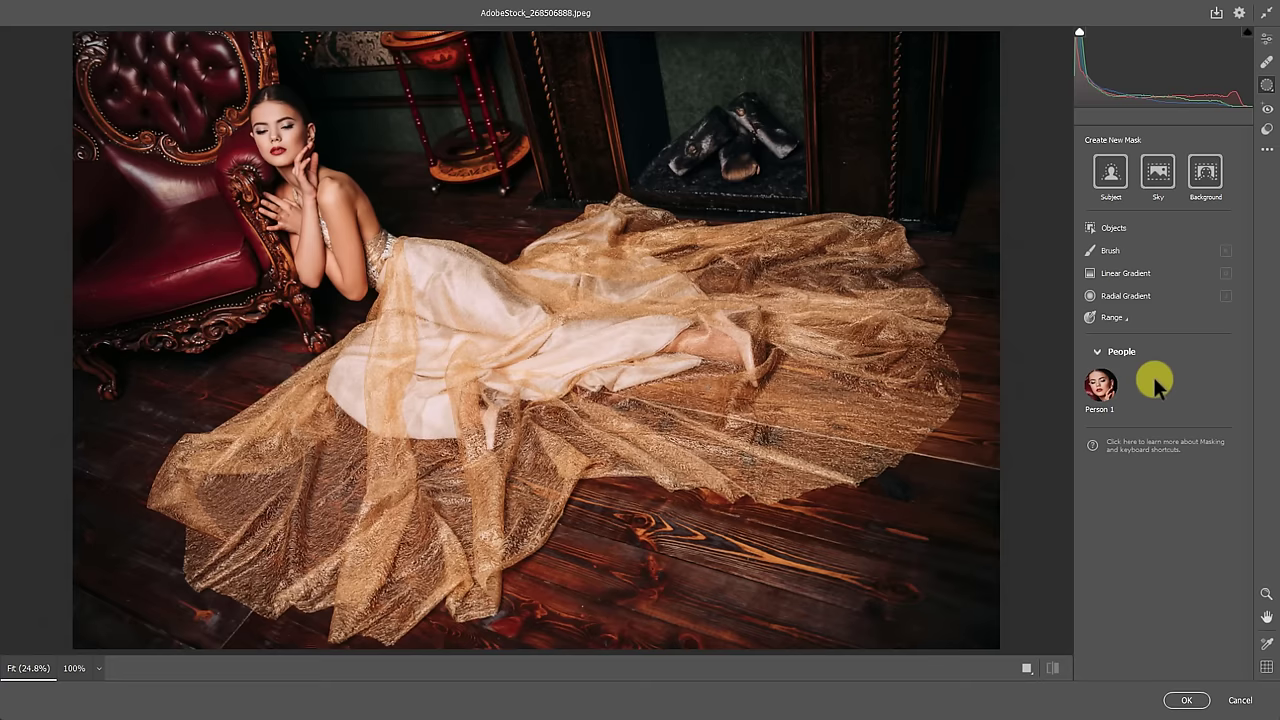
pyautogui.click(1101, 390)
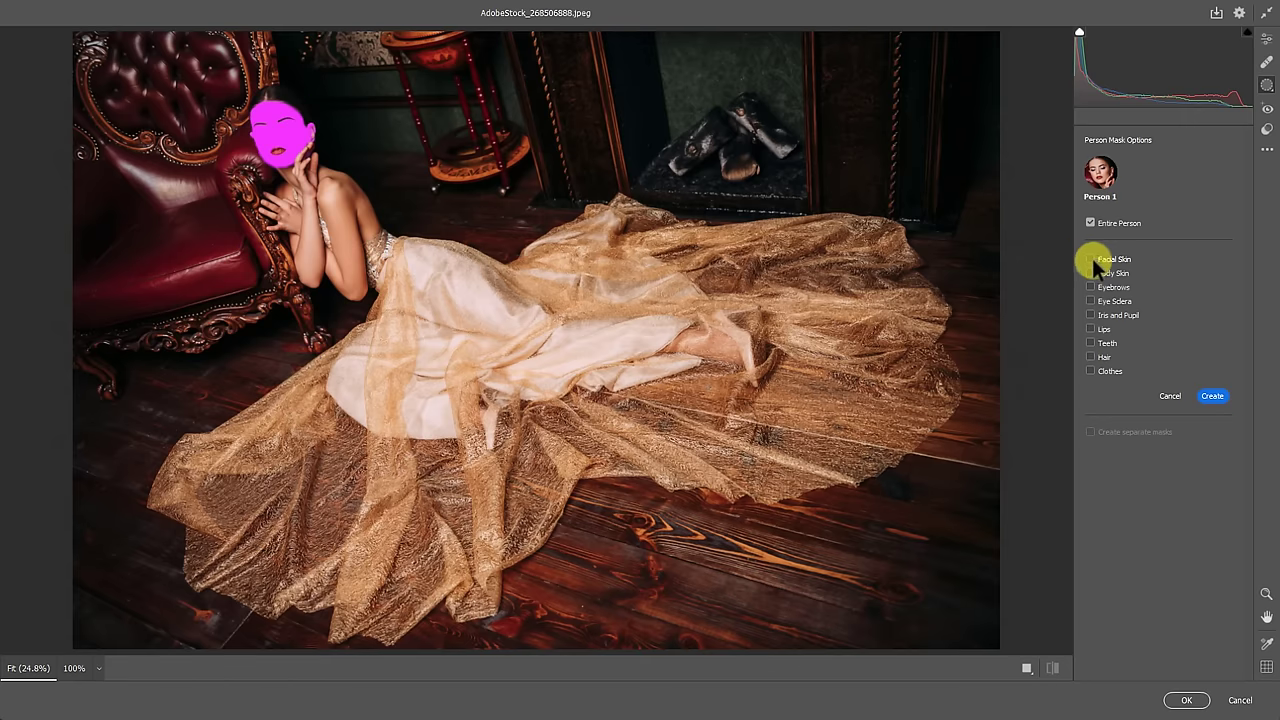
pyautogui.click(1091, 259)
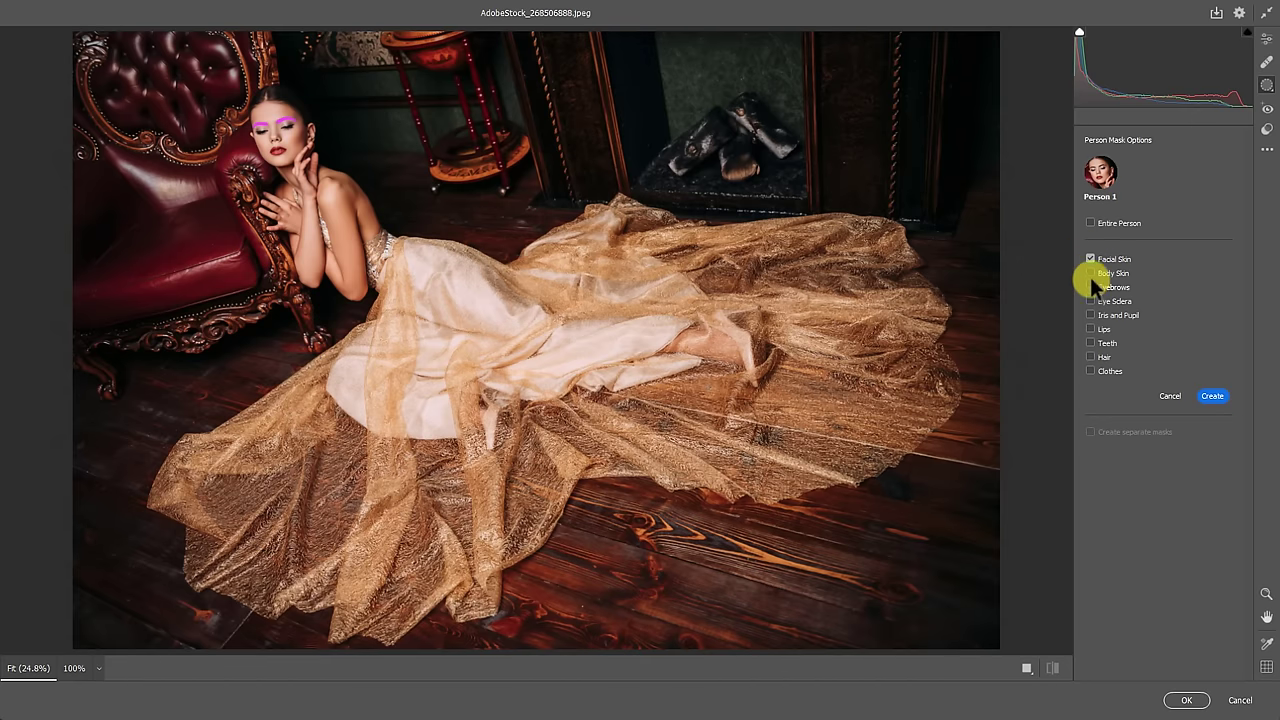
pyautogui.click(1090, 272)
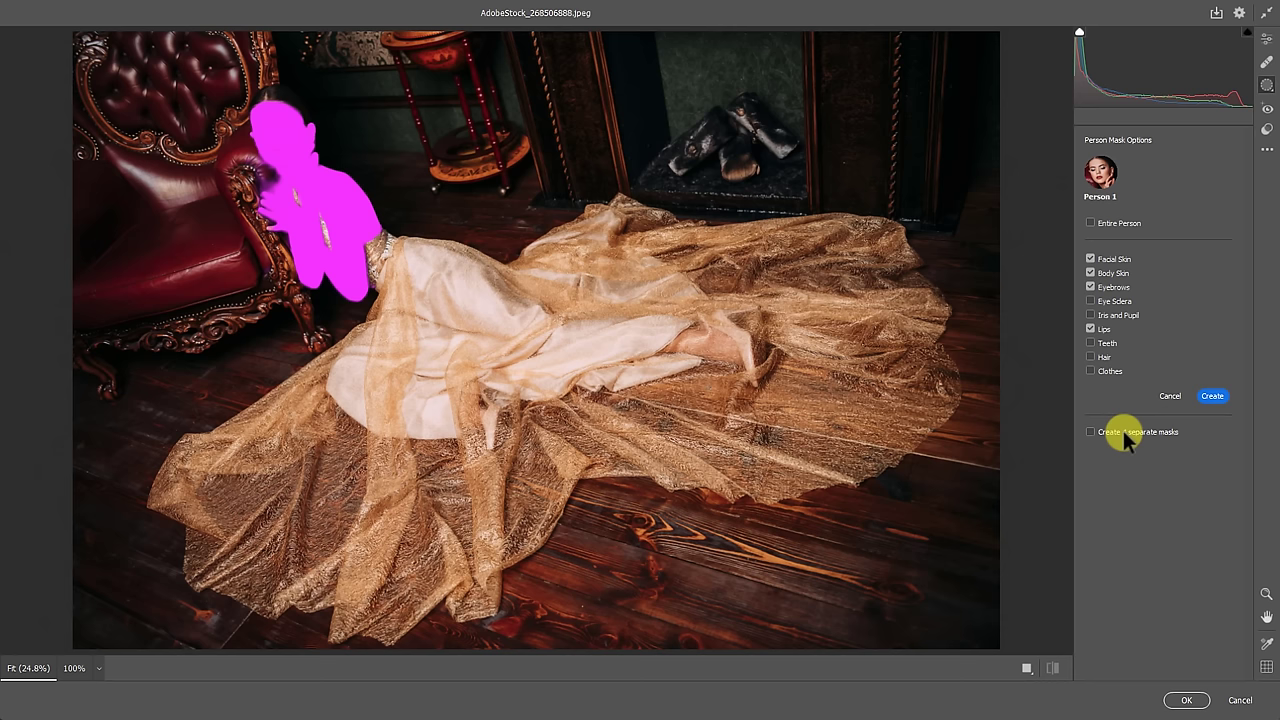
pyautogui.click(1212, 396)
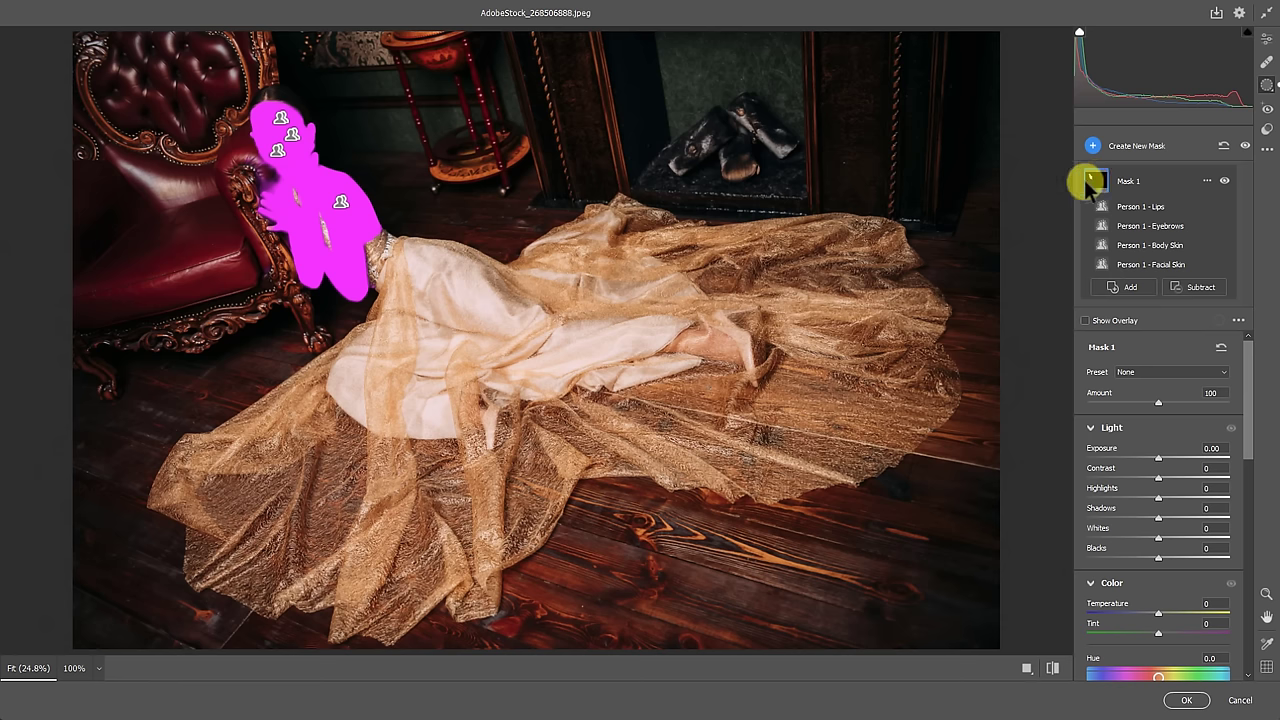
pyautogui.moveTo(1160, 460)
pyautogui.mouseDown()
pyautogui.moveTo(1144, 453)
pyautogui.moveTo(1170, 451)
pyautogui.moveTo(1158, 455)
pyautogui.moveTo(1160, 443)
pyautogui.mouseUp()
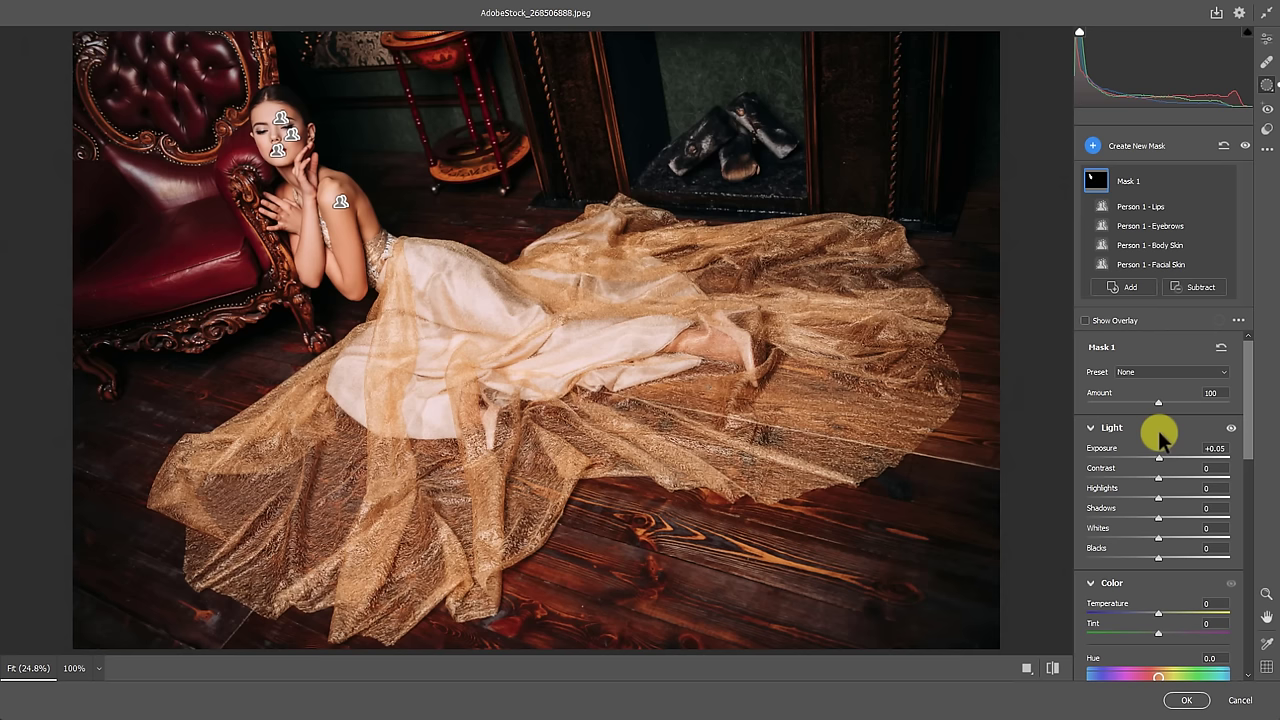
pyautogui.scroll(-3, 1145, 420)
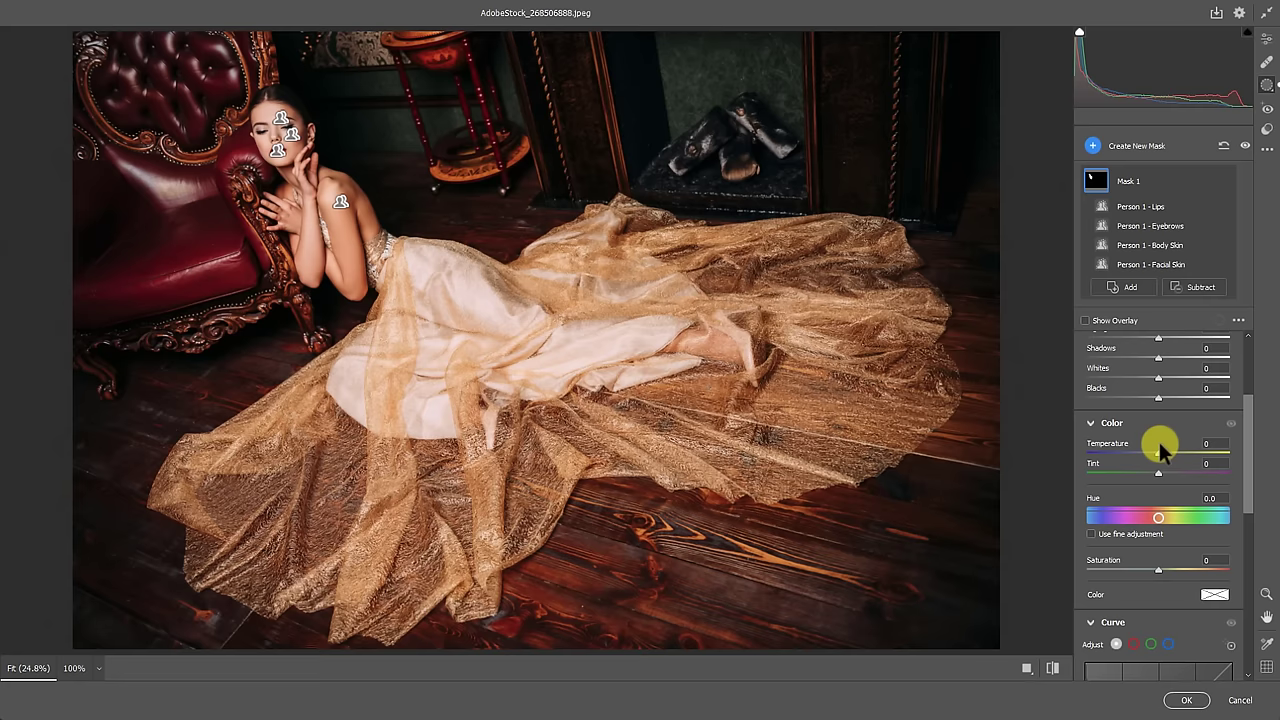
pyautogui.scroll(-2, 1161, 446)
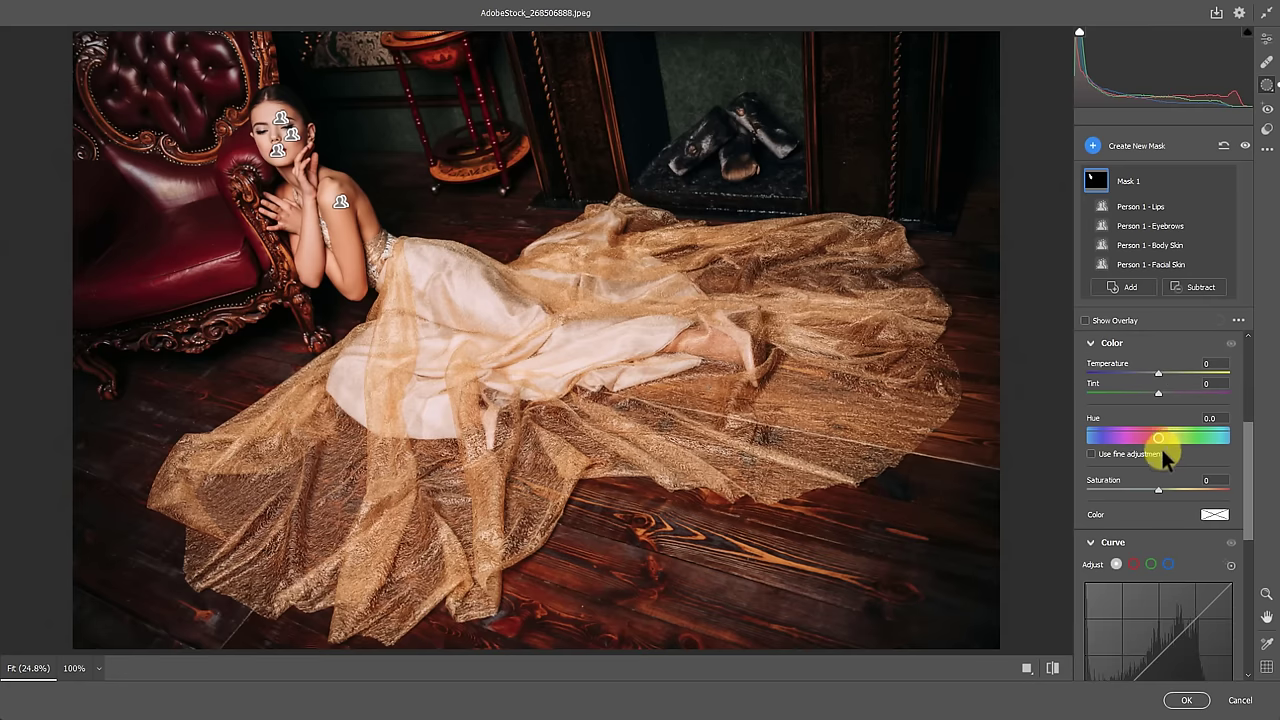
pyautogui.scroll(2, 1163, 450)
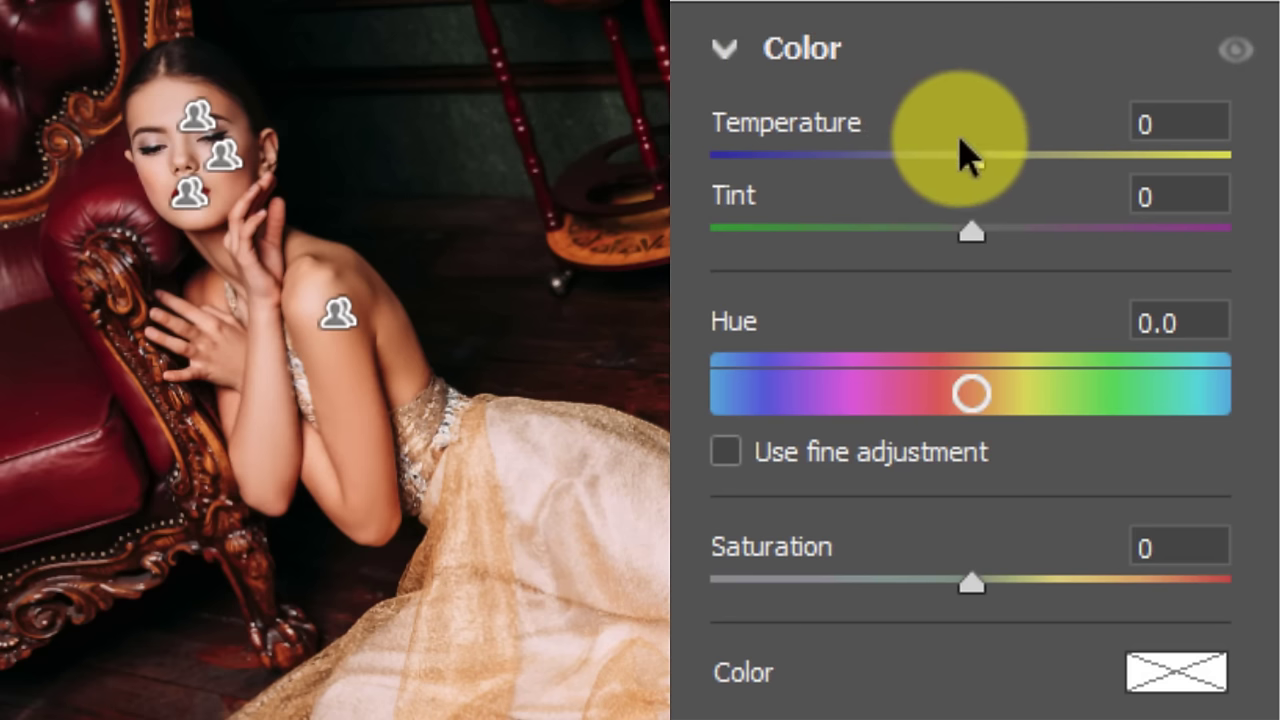
# Drag Mask 1 to Temperature +100 and Tint -100, then enter Hue -100 and Saturation 100.
pyautogui.moveTo(968, 160); pyautogui.dragTo(1272, 162)
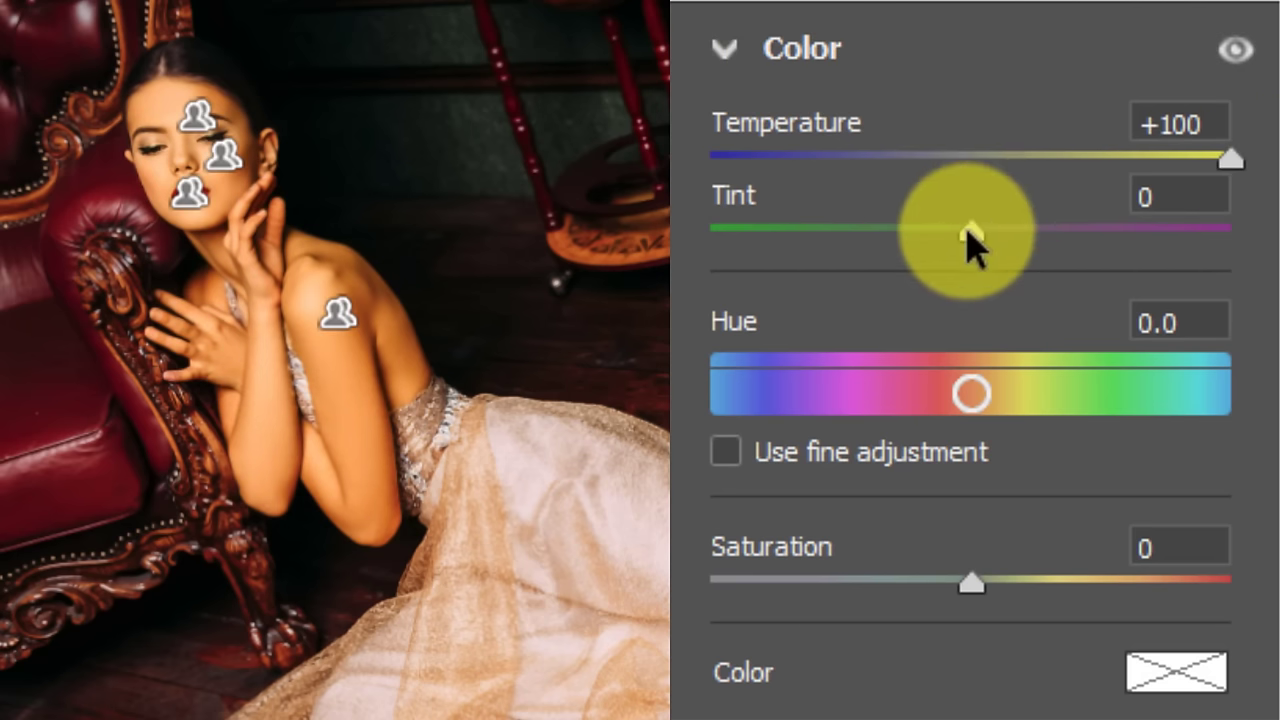
pyautogui.moveTo(966, 232); pyautogui.dragTo(692, 252)
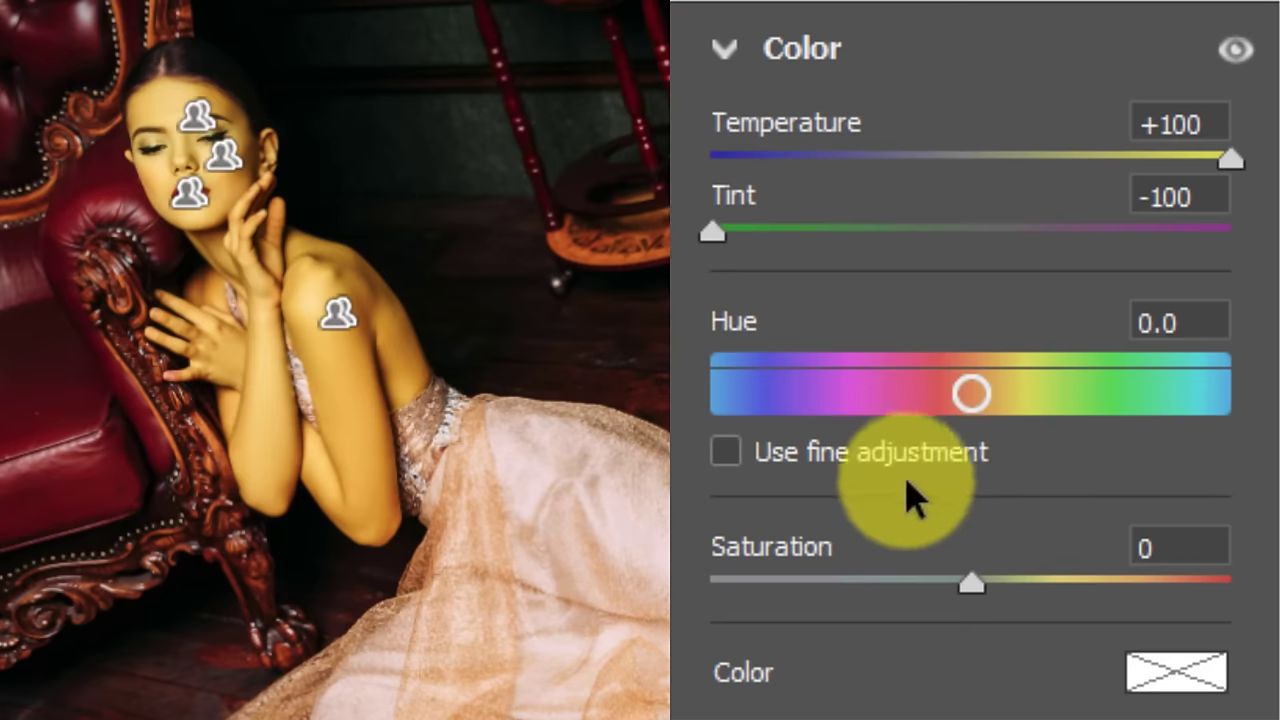
pyautogui.click(1205, 318)
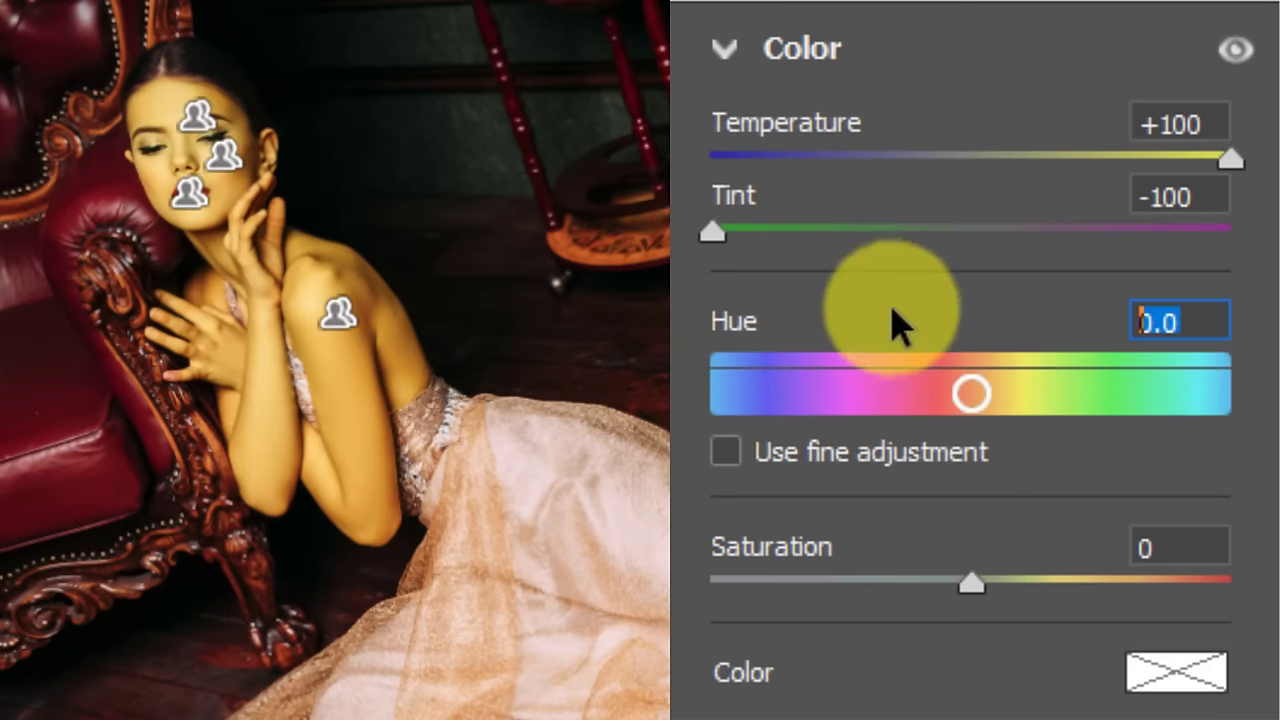
pyautogui.write('-100')
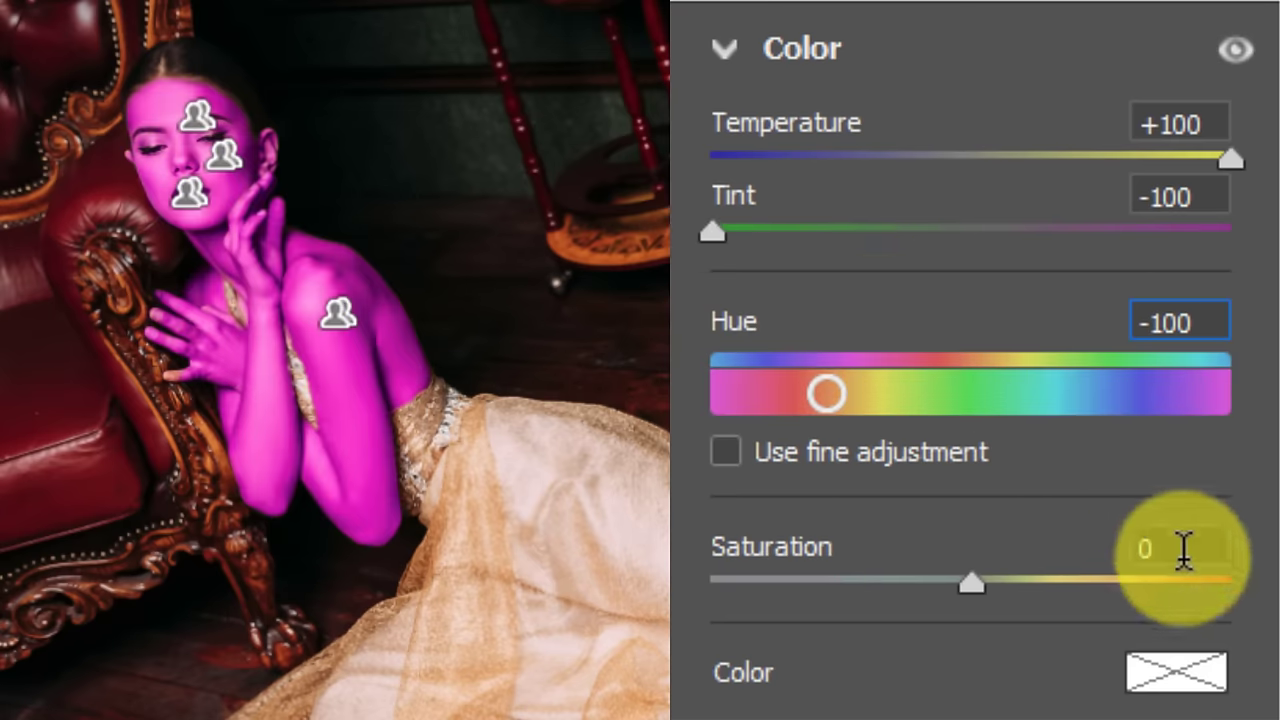
pyautogui.click(1180, 548)
pyautogui.write('100')
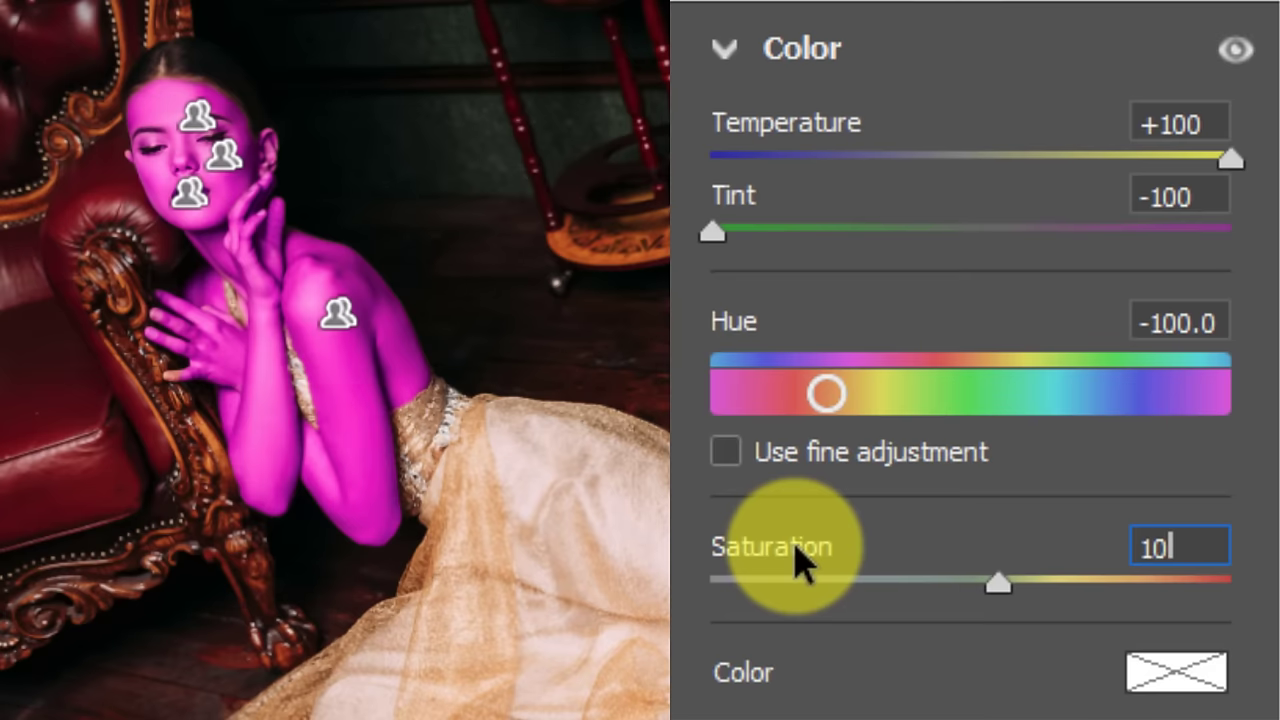
pyautogui.press('Return')
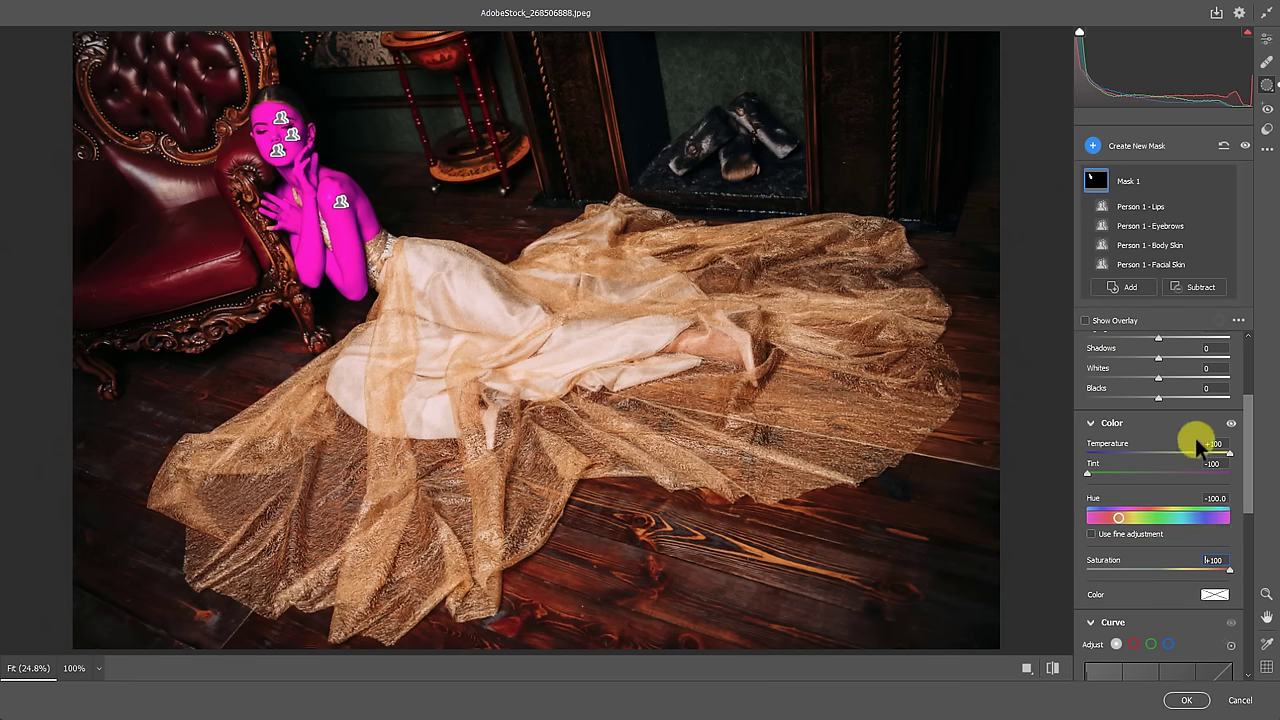
pyautogui.scroll(-2, 1200, 445)
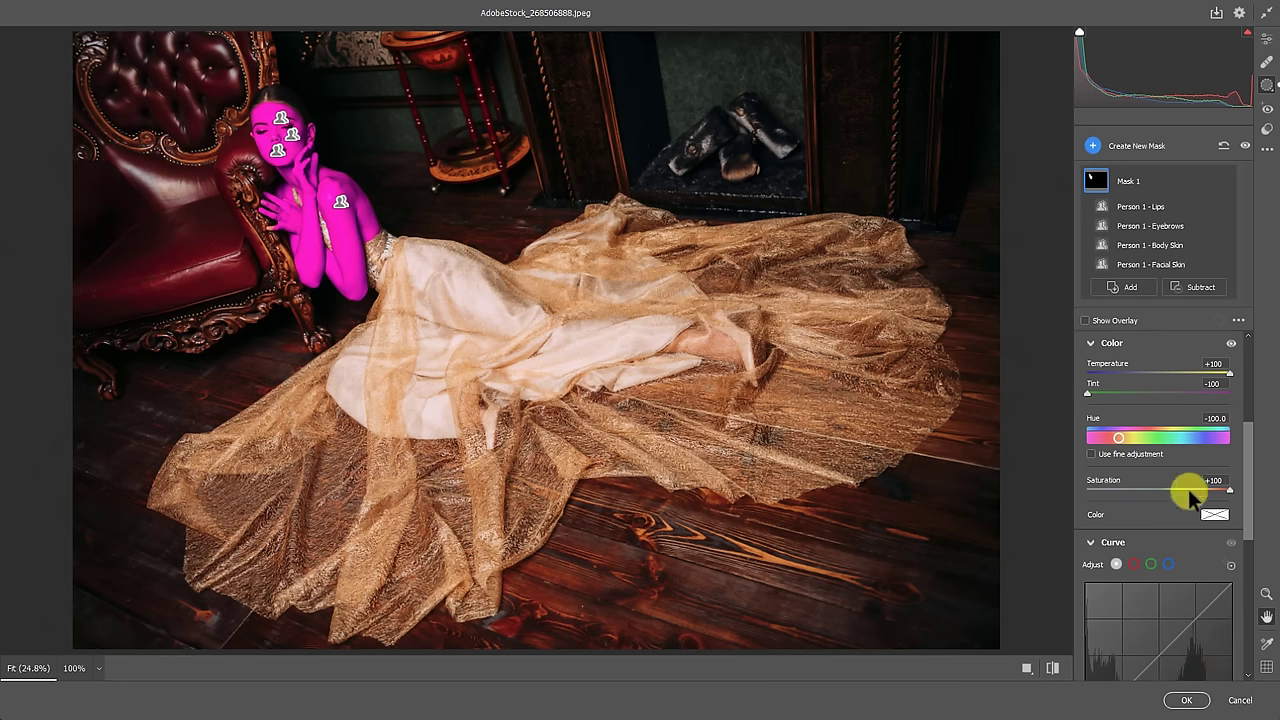
# Apply the Camera Raw edit and load the CR - Skin Tones mask as a selection.
pyautogui.click(1187, 700)
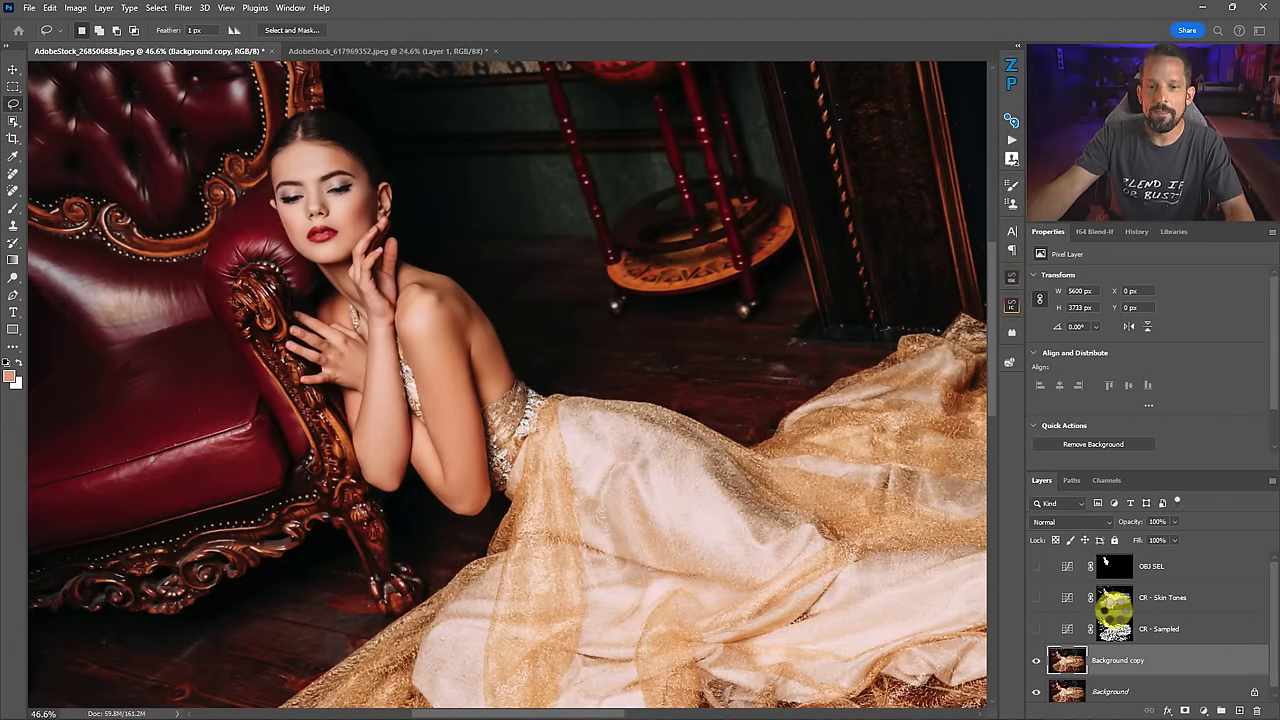
pyautogui.keyDown('ctrl'); pyautogui.click(1114, 598); pyautogui.keyUp('ctrl')
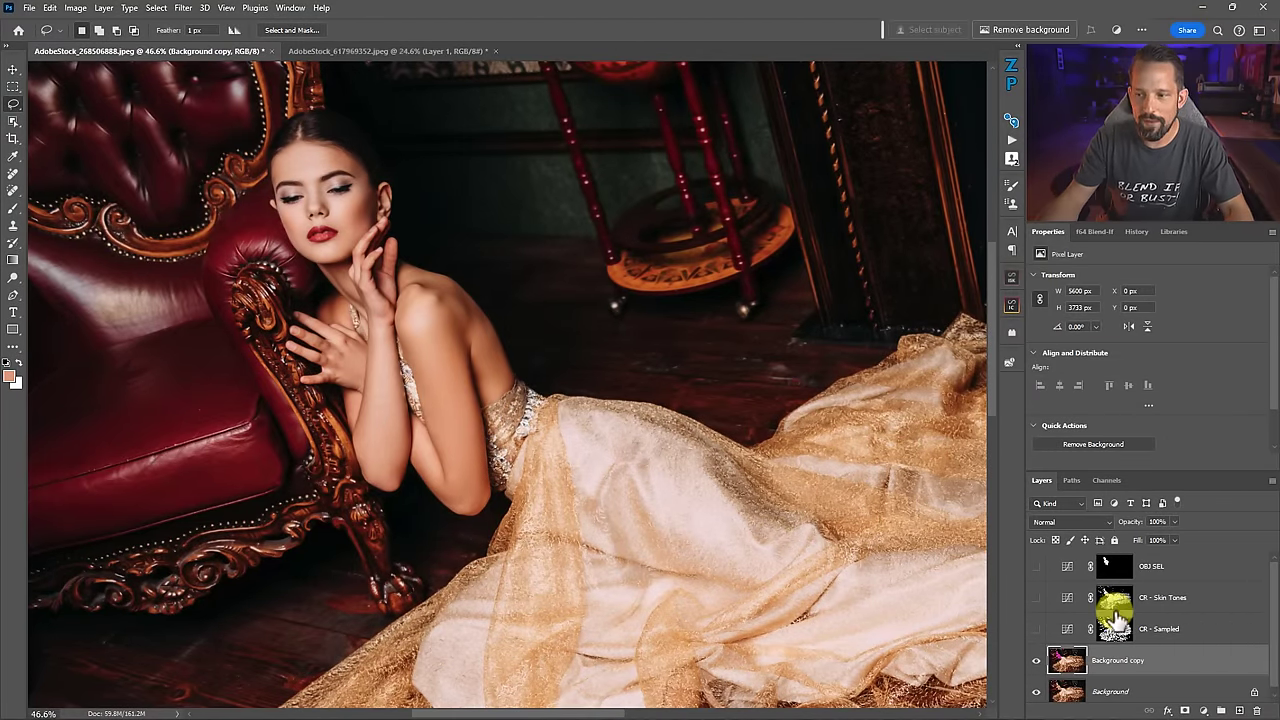
pyautogui.press('q')
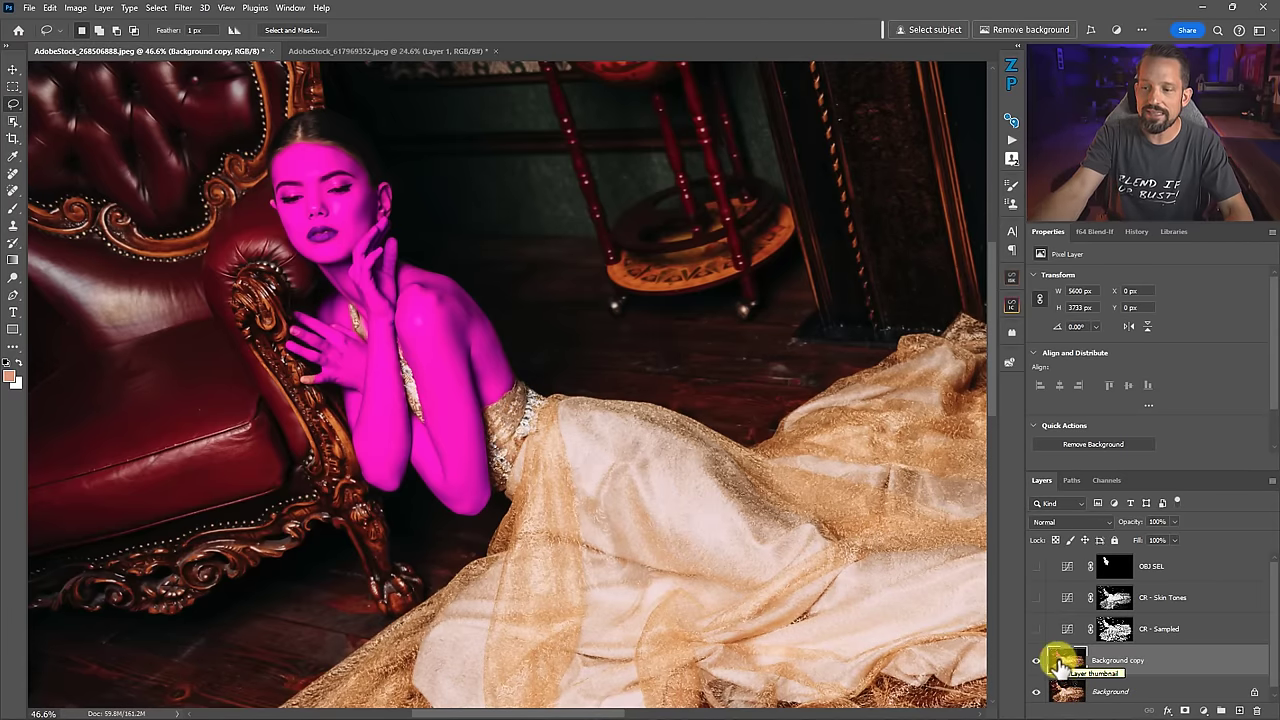
# Toggle the magenta Background copy off and on to compare, then start a Color Range selection.
pyautogui.click(1036, 661)
pyautogui.click(1036, 661)
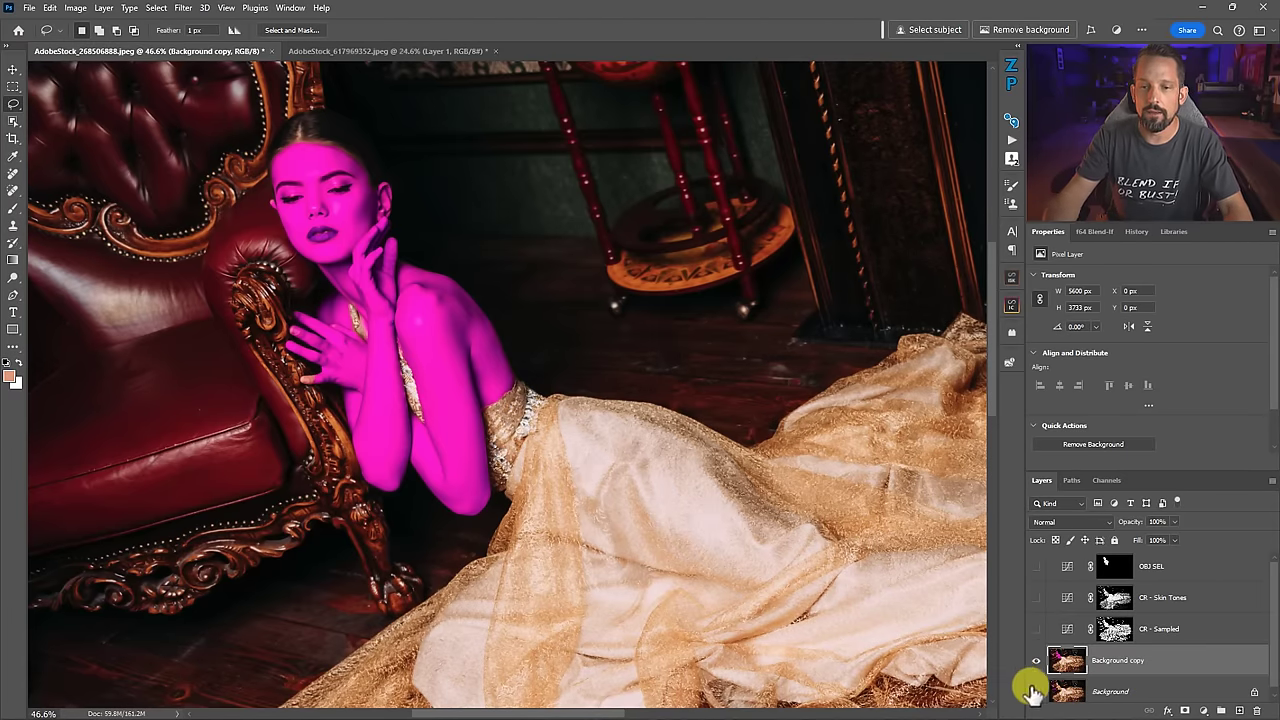
pyautogui.click(156, 7)
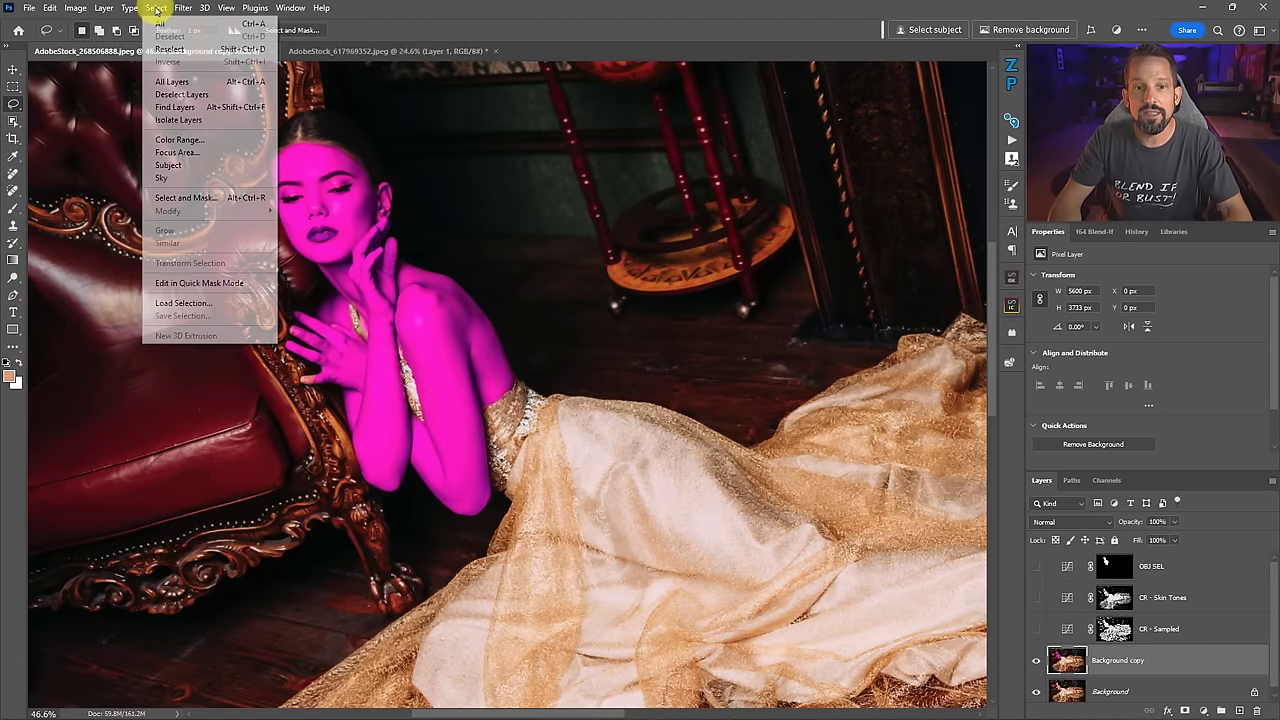
pyautogui.click(185, 139)
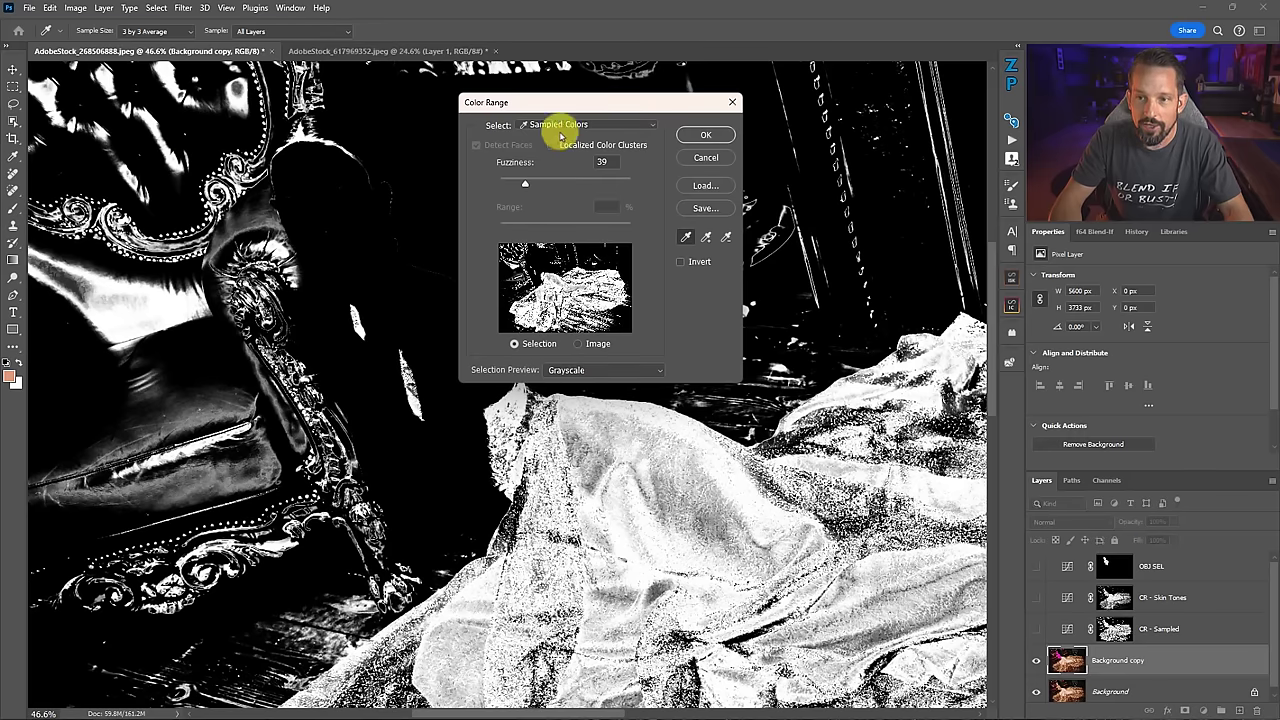
# In Color Range, sample the face skin, widen fuzziness, try Magentas, then revert to Sampled Colors.
pyautogui.click(313, 166)
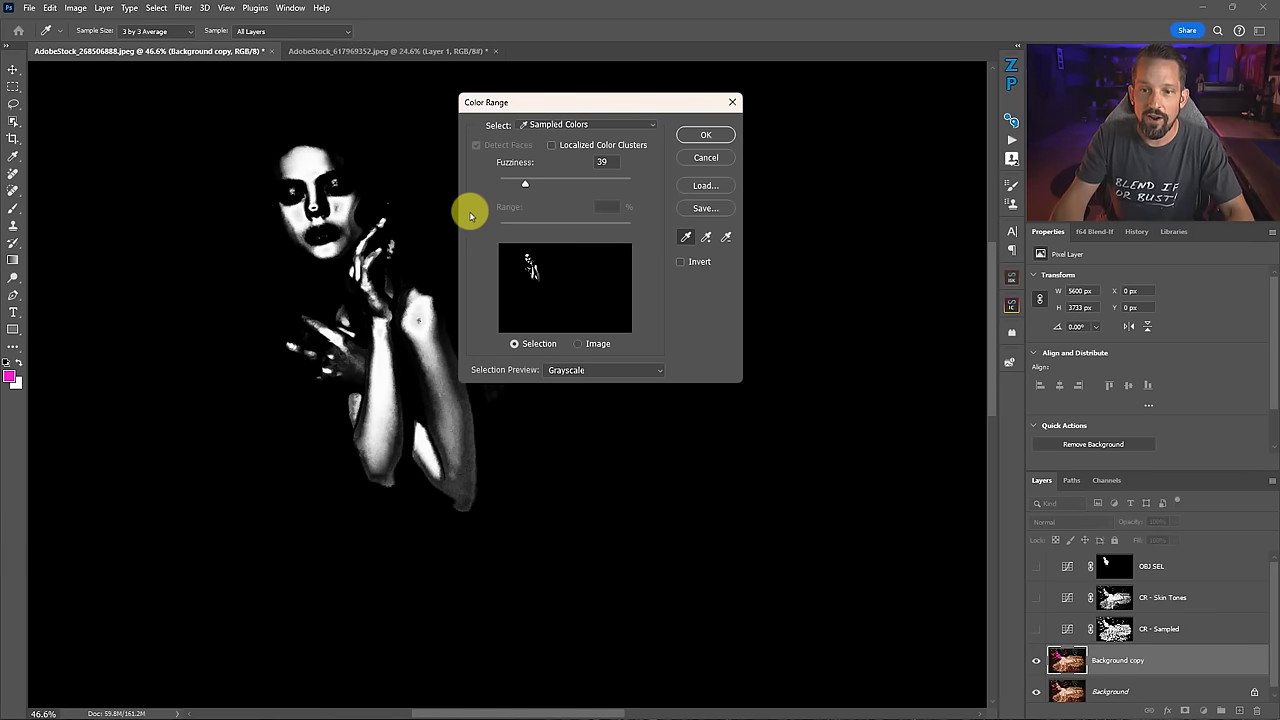
pyautogui.moveTo(528, 104); pyautogui.dragTo(625, 117)
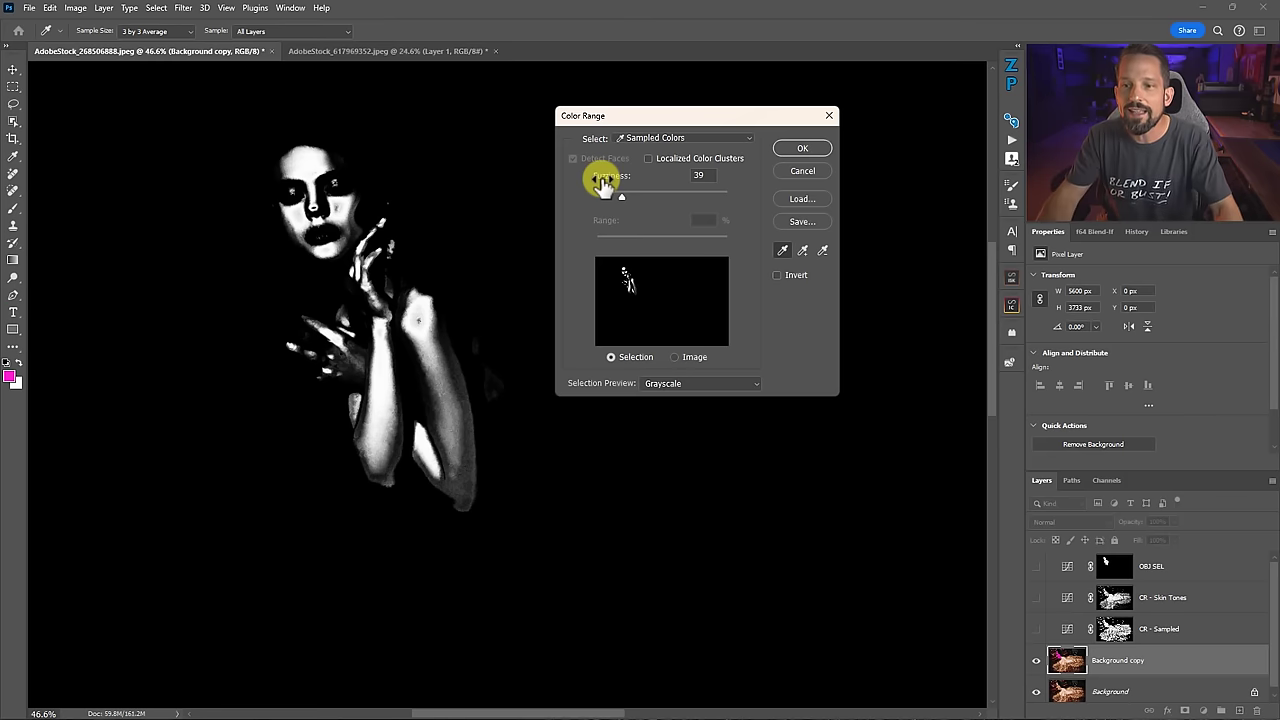
pyautogui.moveTo(621, 200); pyautogui.dragTo(743, 195)
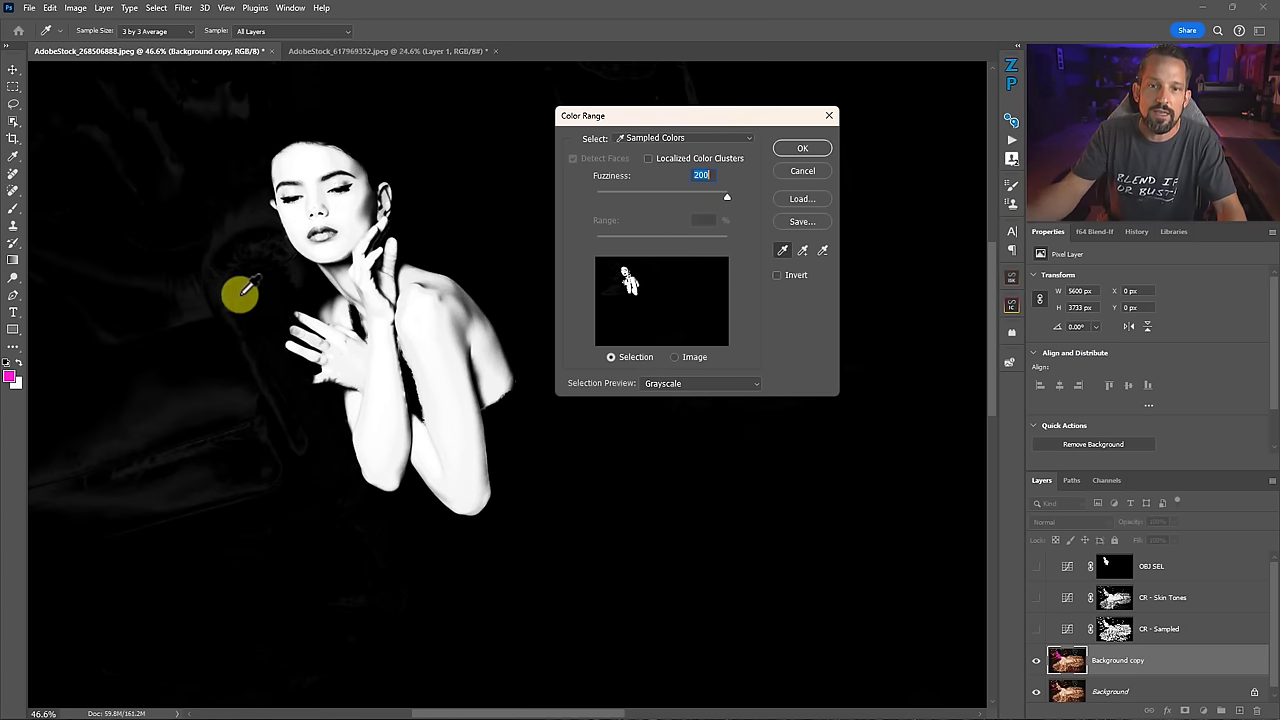
pyautogui.moveTo(727, 197); pyautogui.dragTo(715, 199)
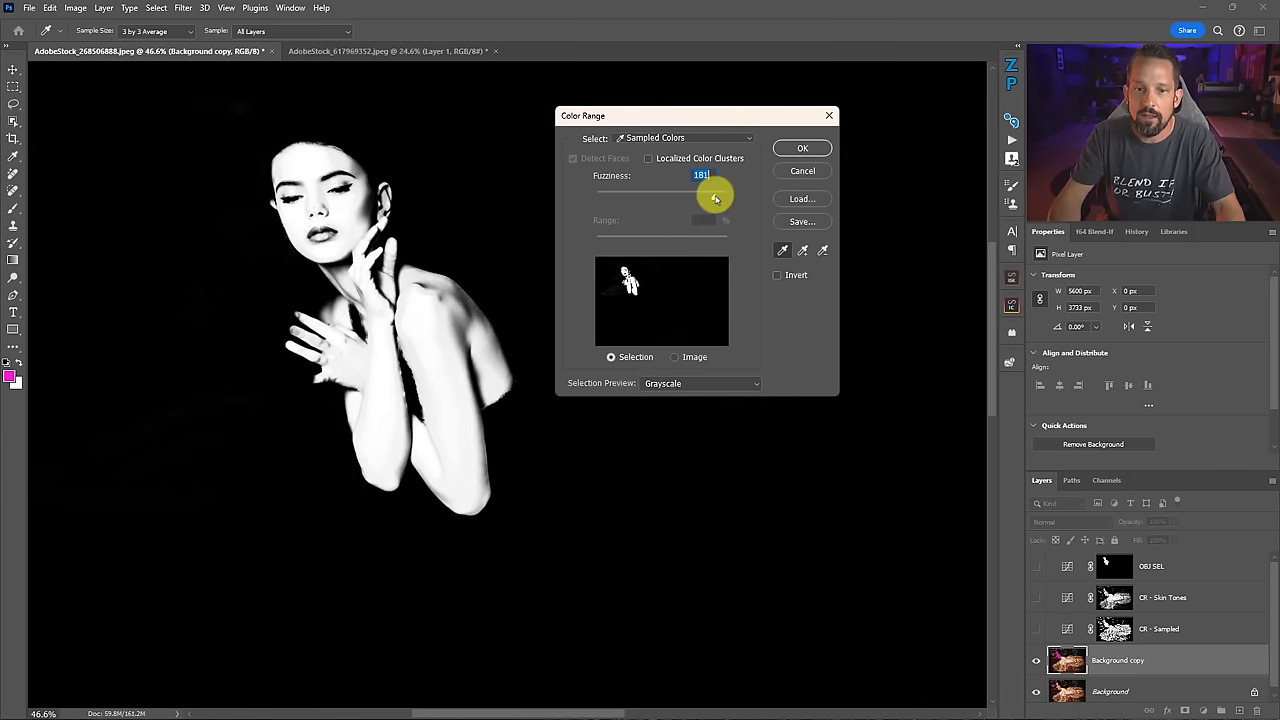
pyautogui.click(687, 138)
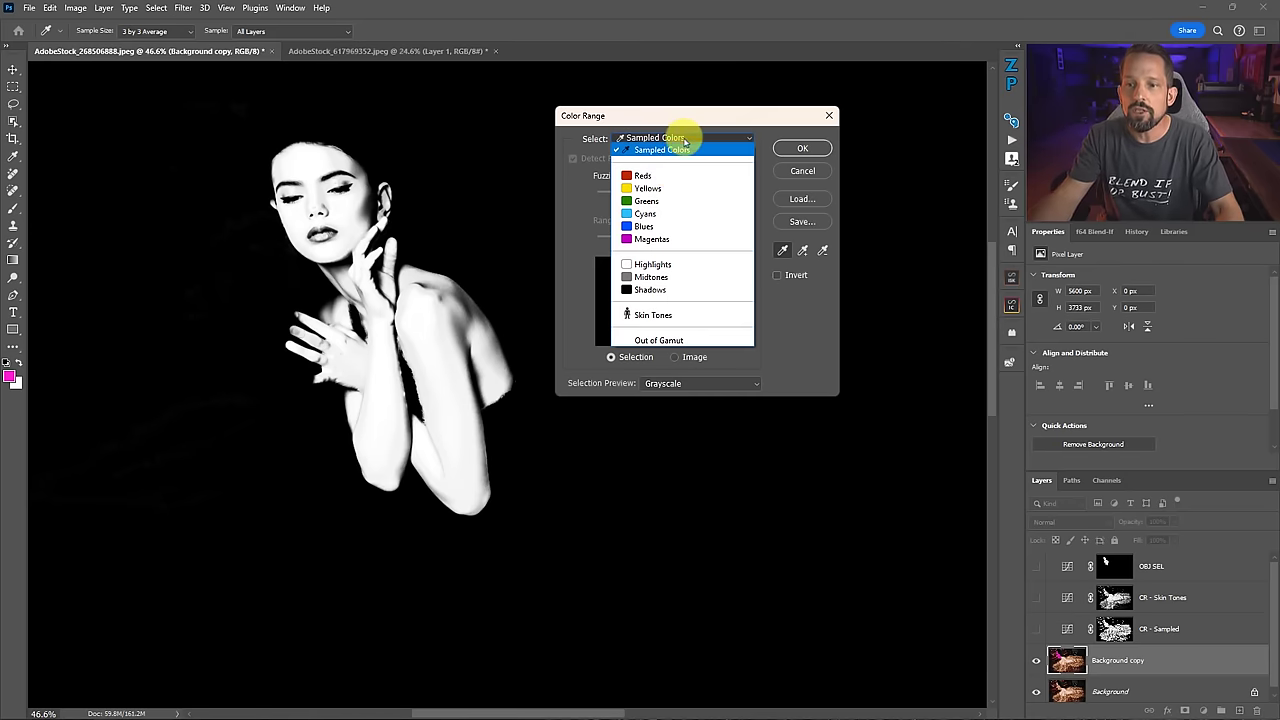
pyautogui.click(652, 240)
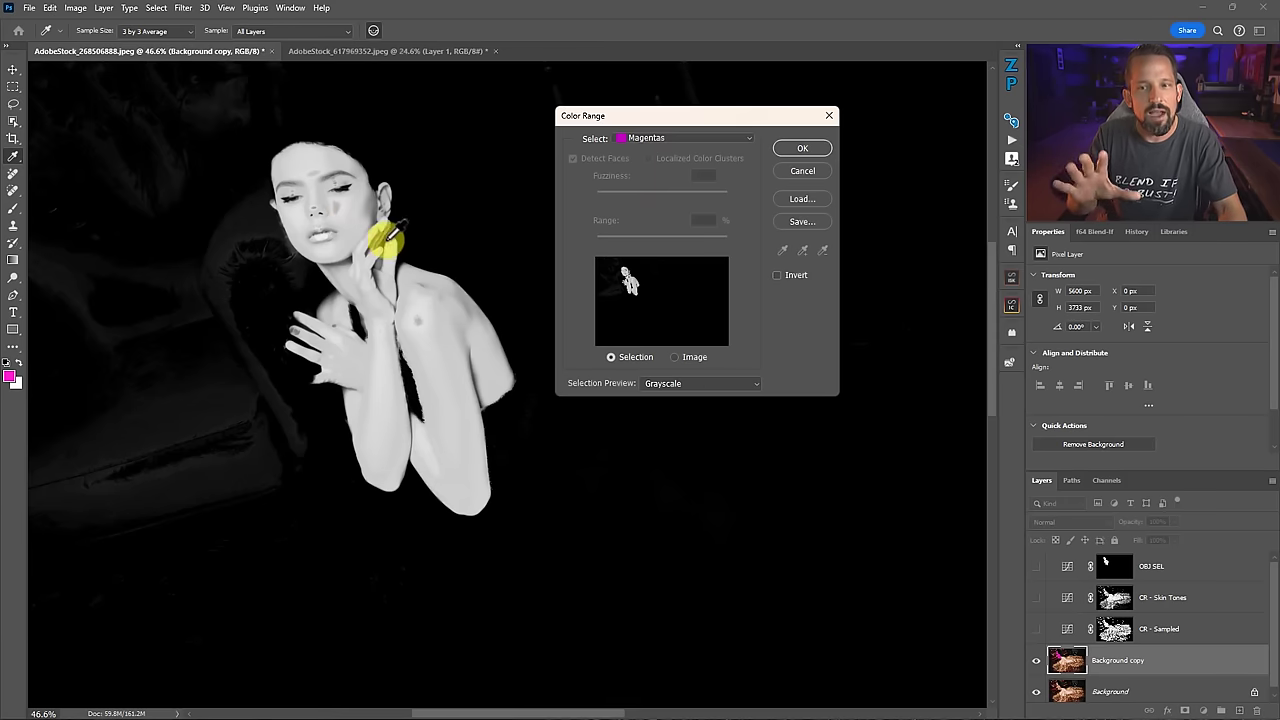
pyautogui.click(686, 139)
pyautogui.click(686, 149)
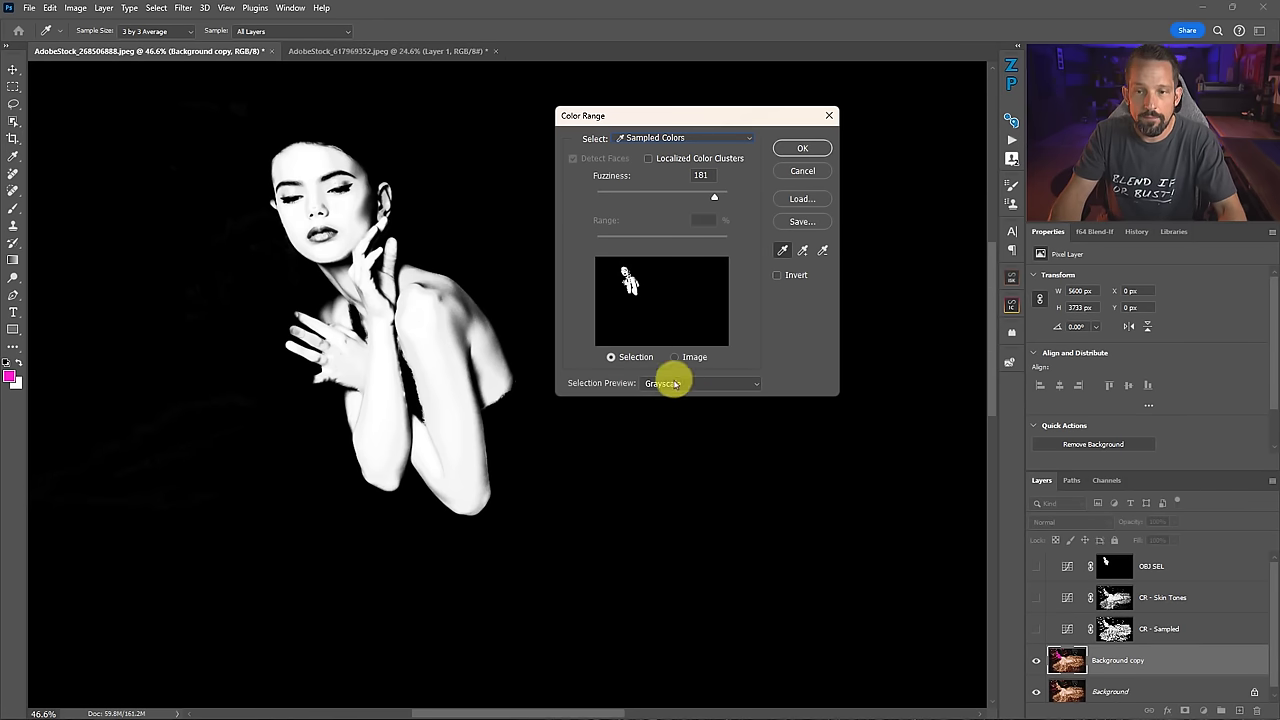
# Add forehead and cheek skin samples, lower Fuzziness to 79 to exclude background and satin, and confirm.
pyautogui.click(360, 170)
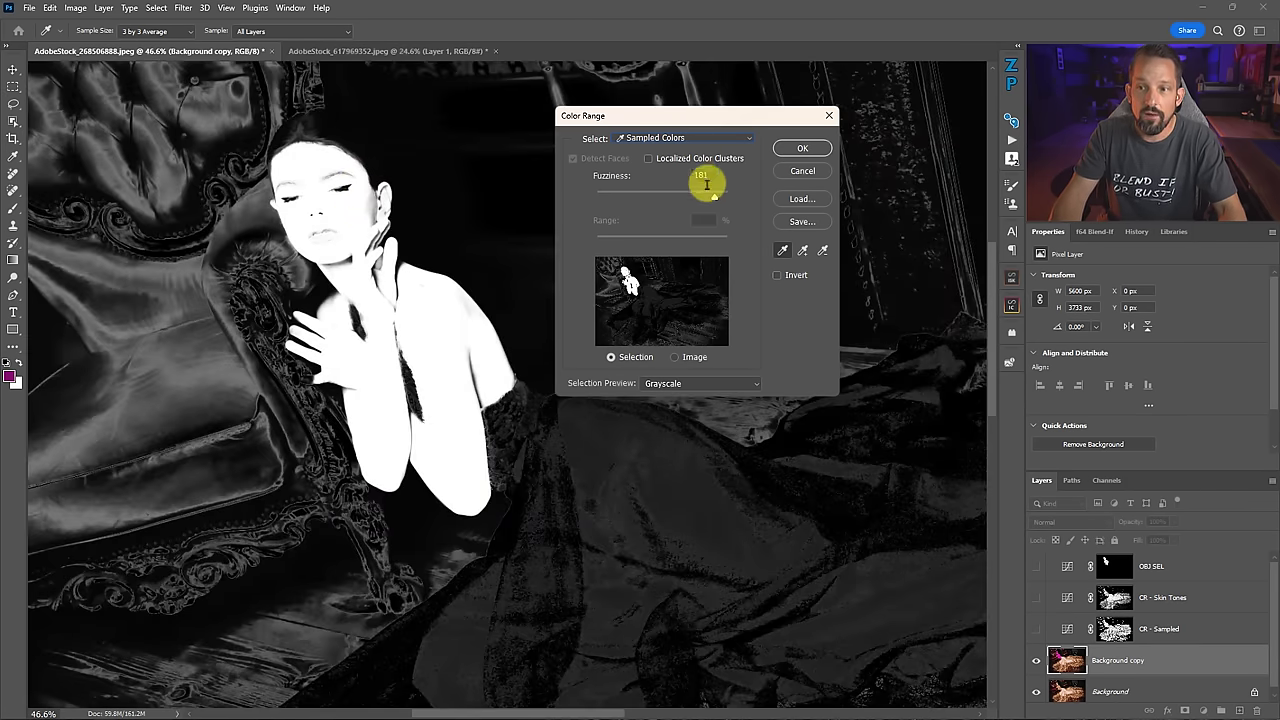
pyautogui.moveTo(711, 194); pyautogui.dragTo(676, 197)
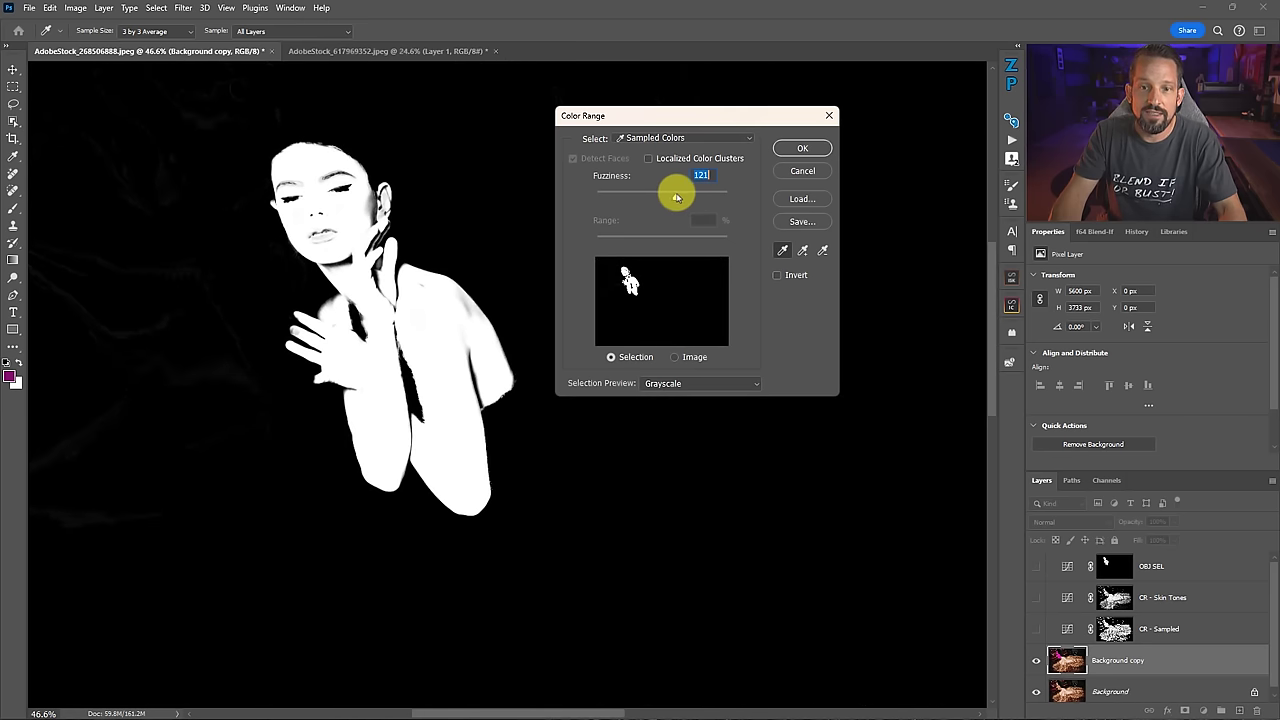
pyautogui.click(369, 218)
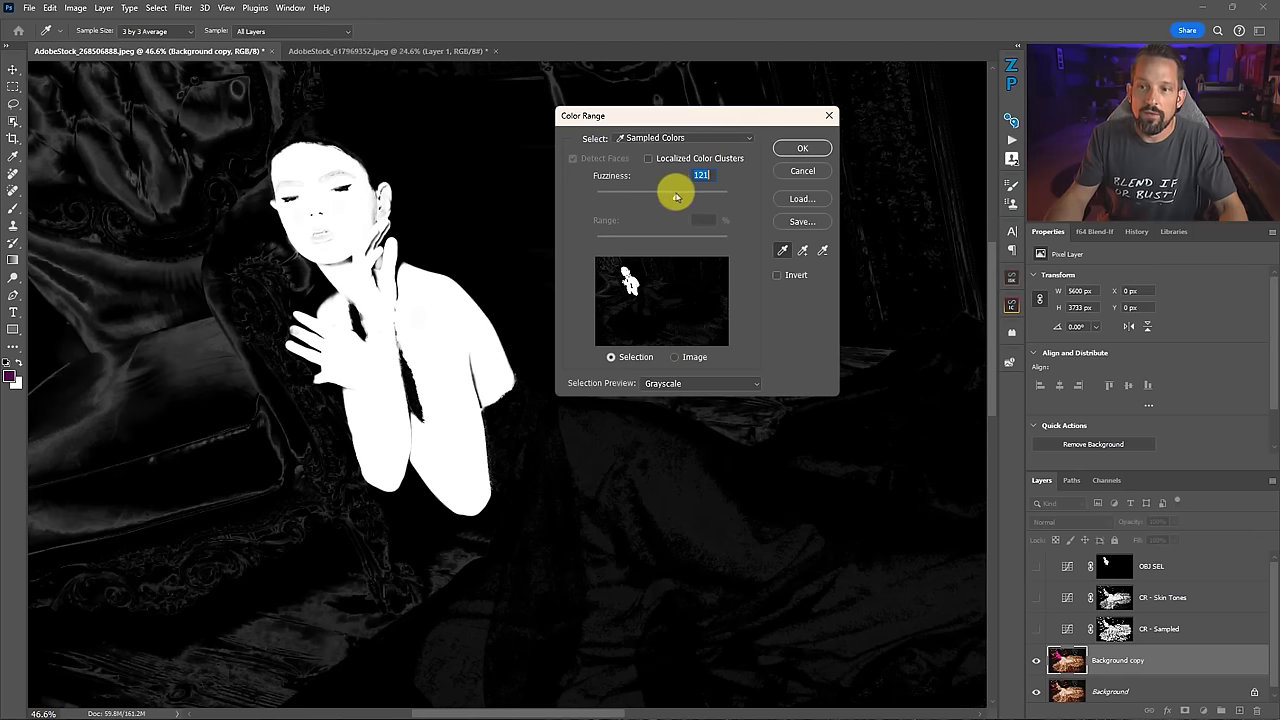
pyautogui.moveTo(673, 200); pyautogui.dragTo(664, 199)
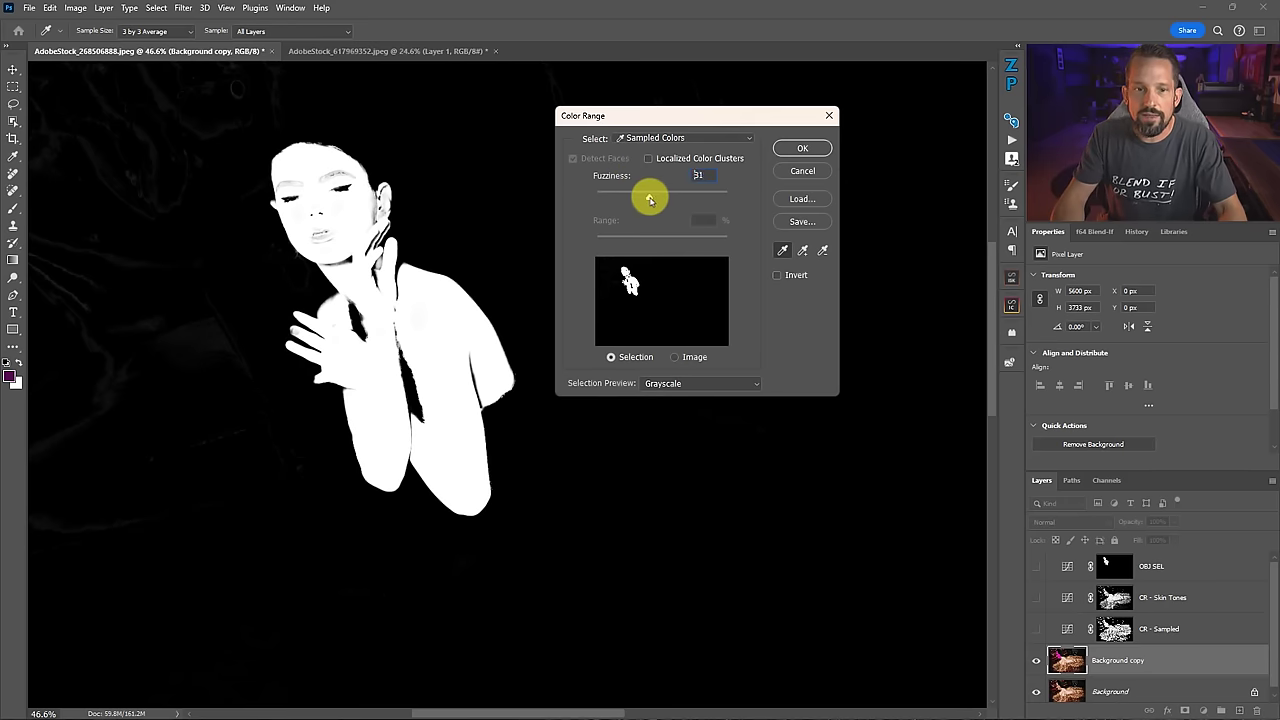
pyautogui.moveTo(650, 199); pyautogui.dragTo(647, 199)
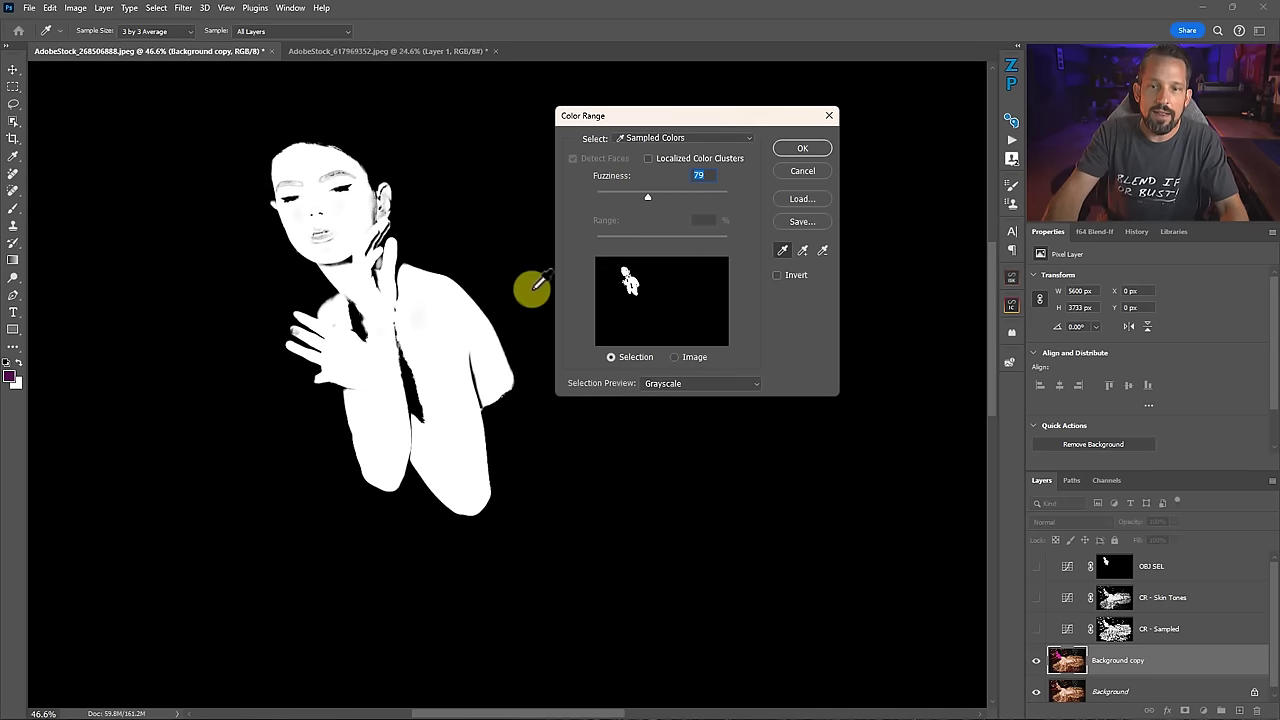
pyautogui.click(795, 149)
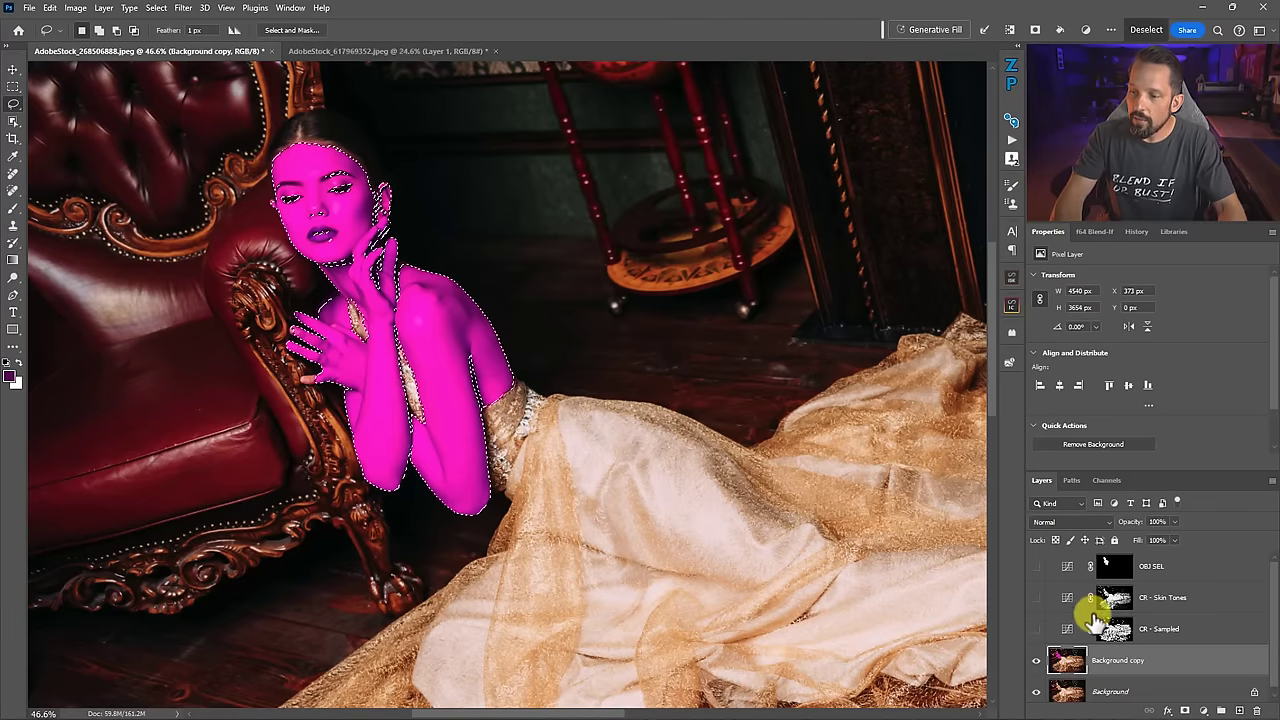
# Add a Curves adjustment layer masked to the skin selection and delete the Background copy layer.
pyautogui.click(1203, 710)
pyautogui.click(1195, 538)
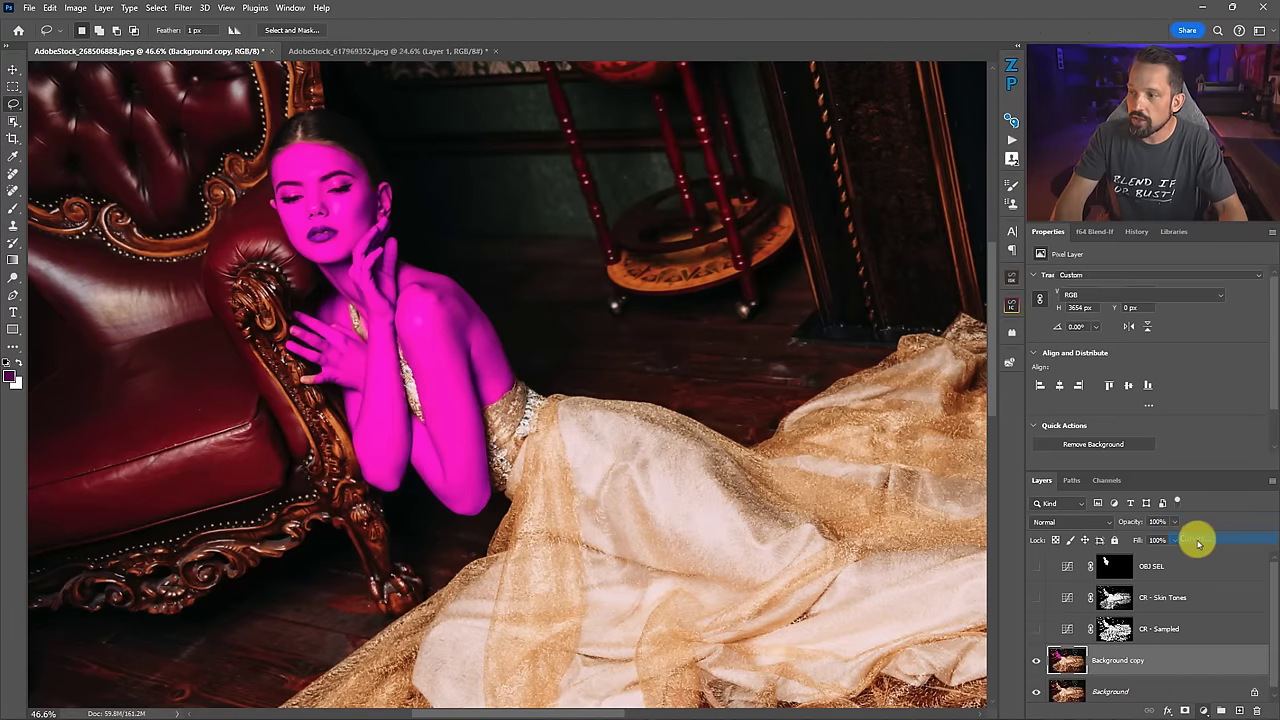
pyautogui.press('Delete')
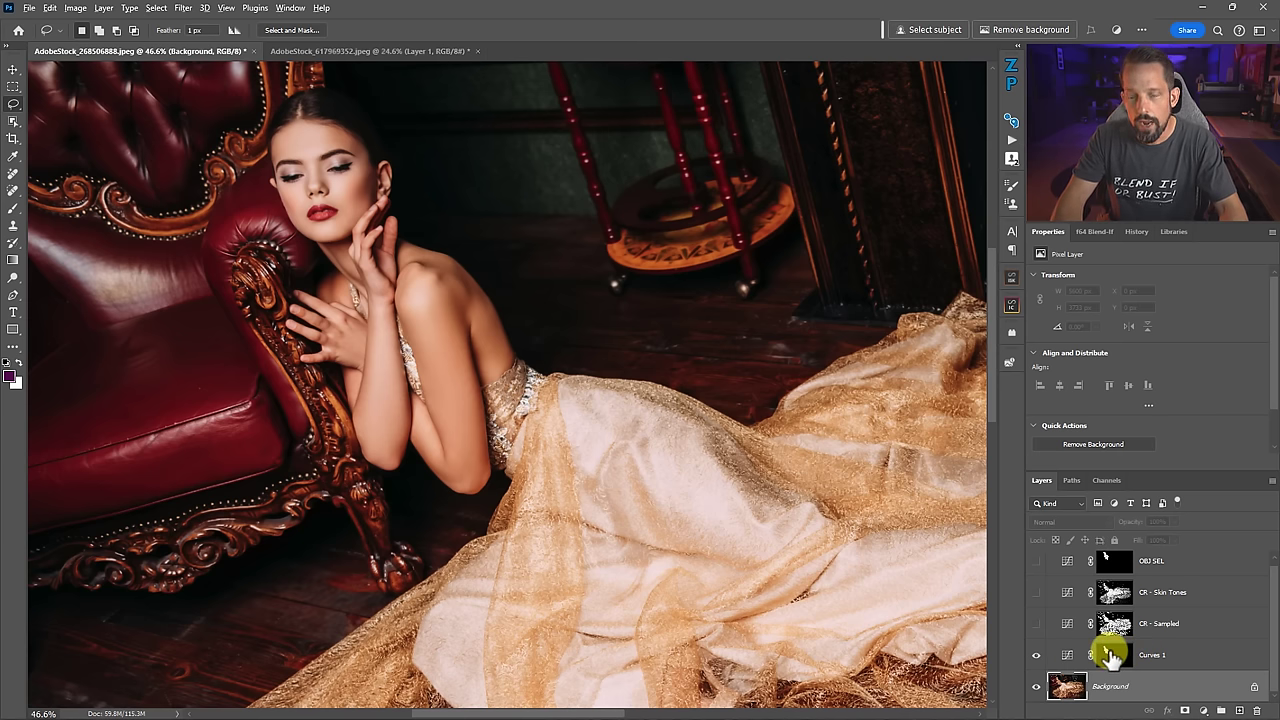
# Compare the Curves 1, CR - Sampled, CR - Skin Tones and OBJ SEL masks, then return to the full image.
pyautogui.keyDown('alt'); pyautogui.click(1108, 656); pyautogui.keyUp('alt')
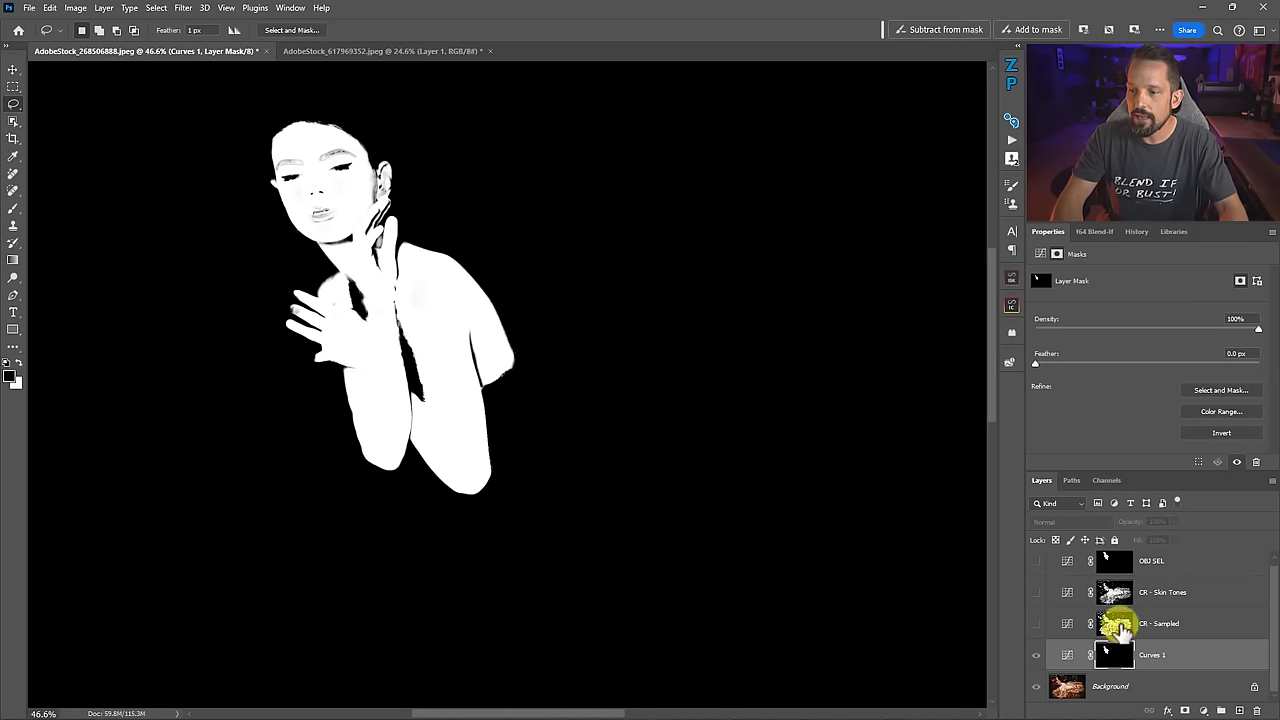
pyautogui.moveTo(1118, 628); pyautogui.dragTo(1147, 665)
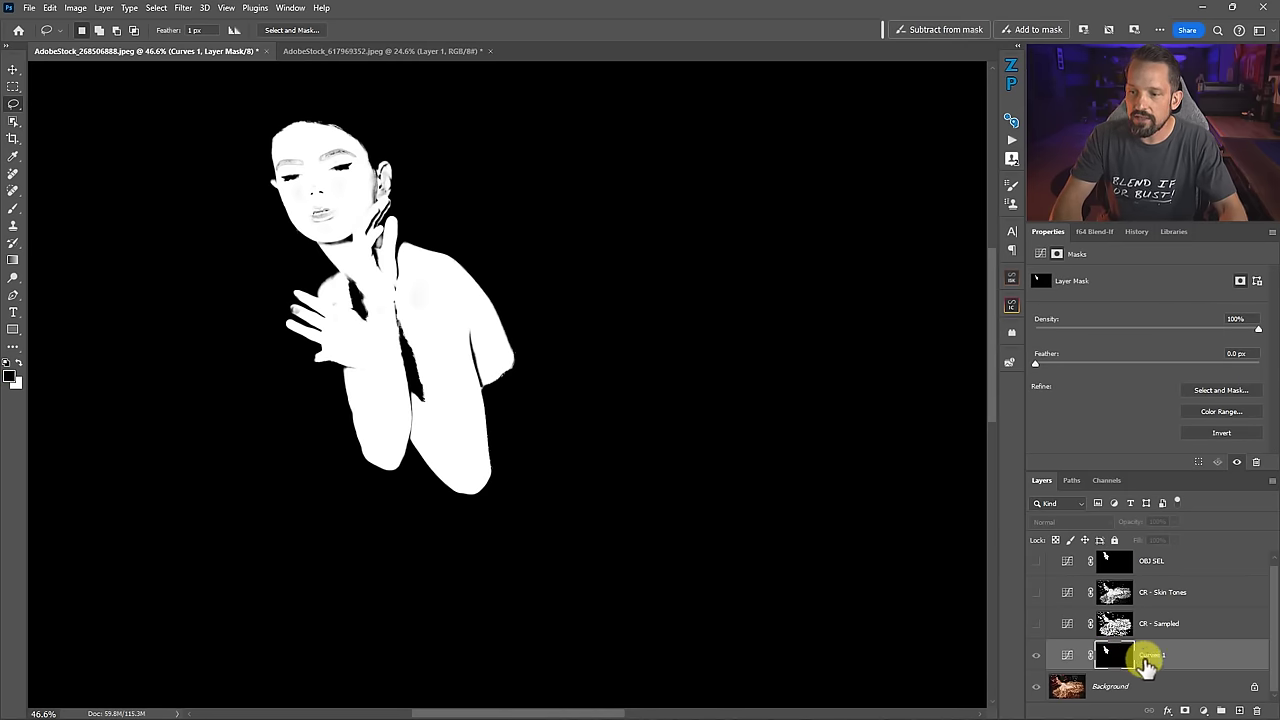
pyautogui.keyDown('alt'); pyautogui.click(1117, 627); pyautogui.keyUp('alt')
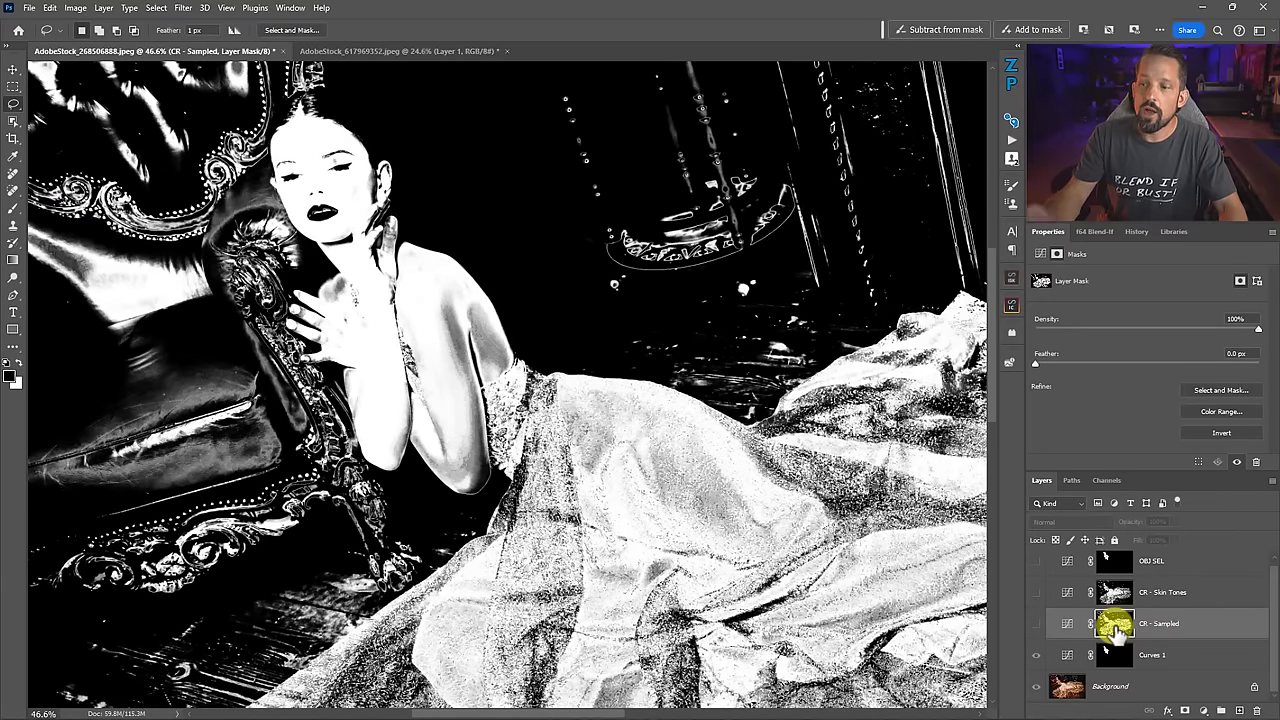
pyautogui.moveTo(1114, 628); pyautogui.dragTo(1116, 606)
pyautogui.keyDown('alt'); pyautogui.click(1116, 596); pyautogui.keyUp('alt')
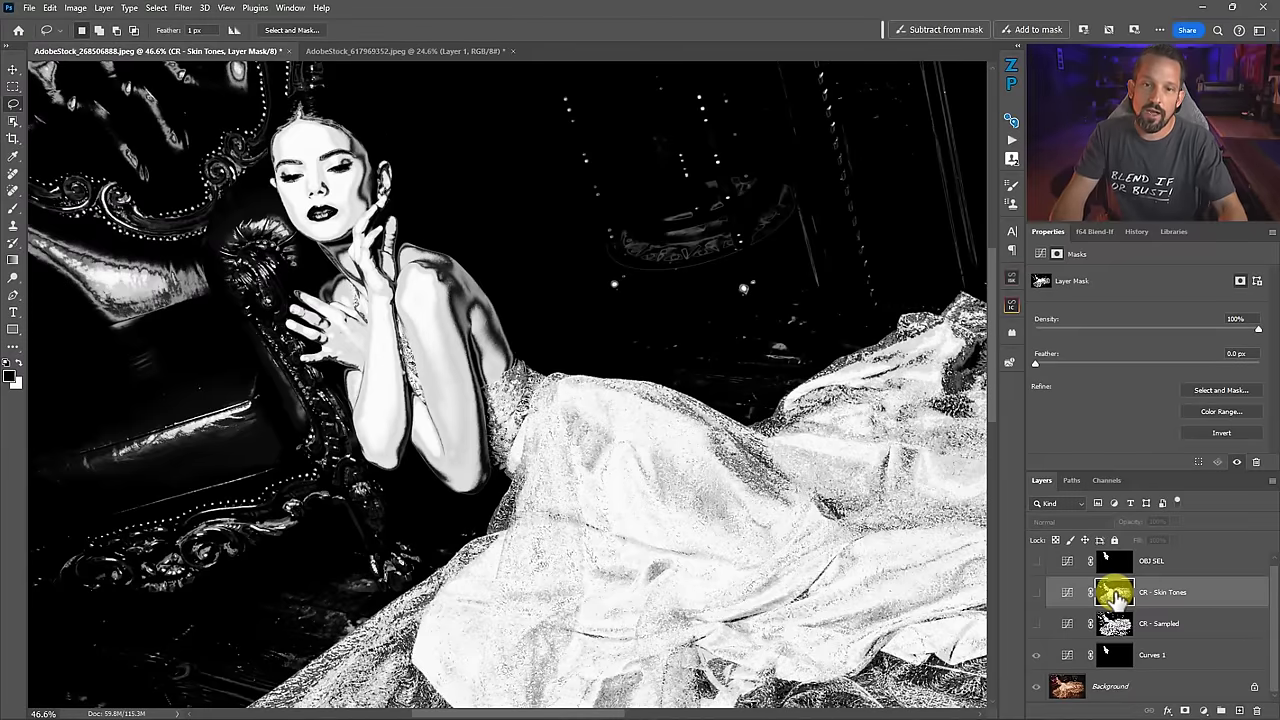
pyautogui.keyDown('alt'); pyautogui.click(1118, 565); pyautogui.keyUp('alt')
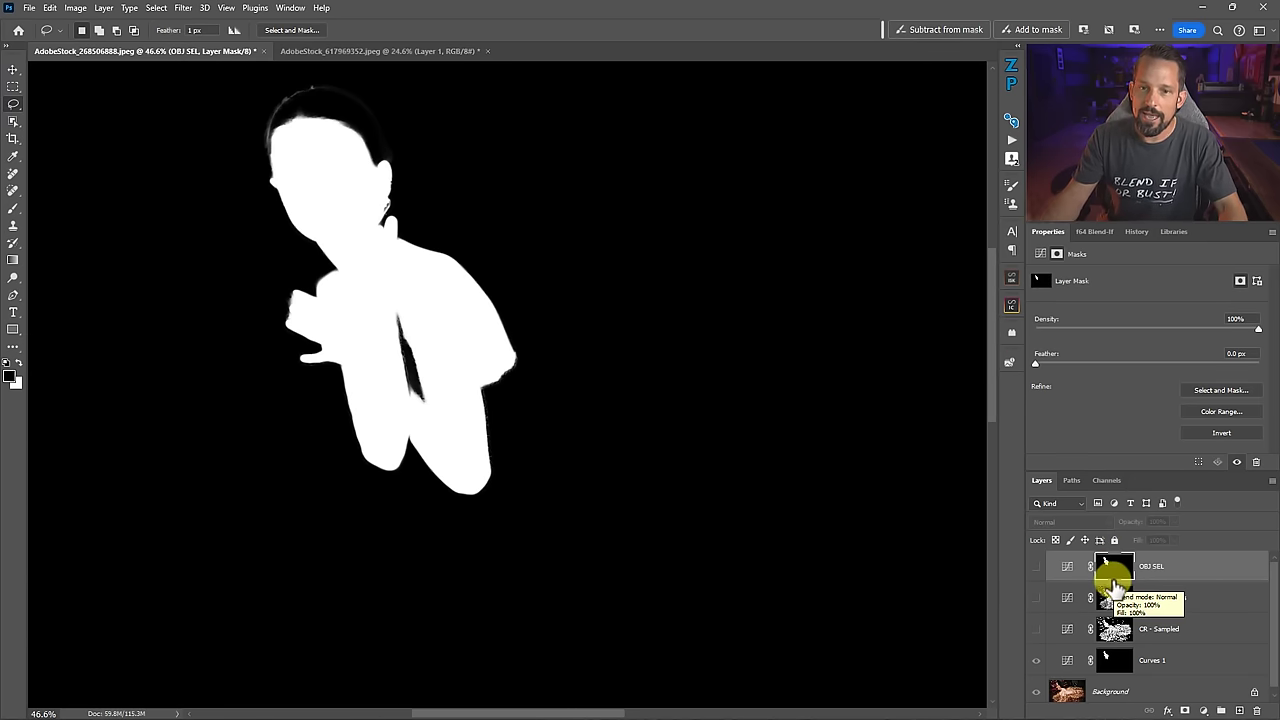
pyautogui.keyDown('alt'); pyautogui.click(1110, 660); pyautogui.keyUp('alt')
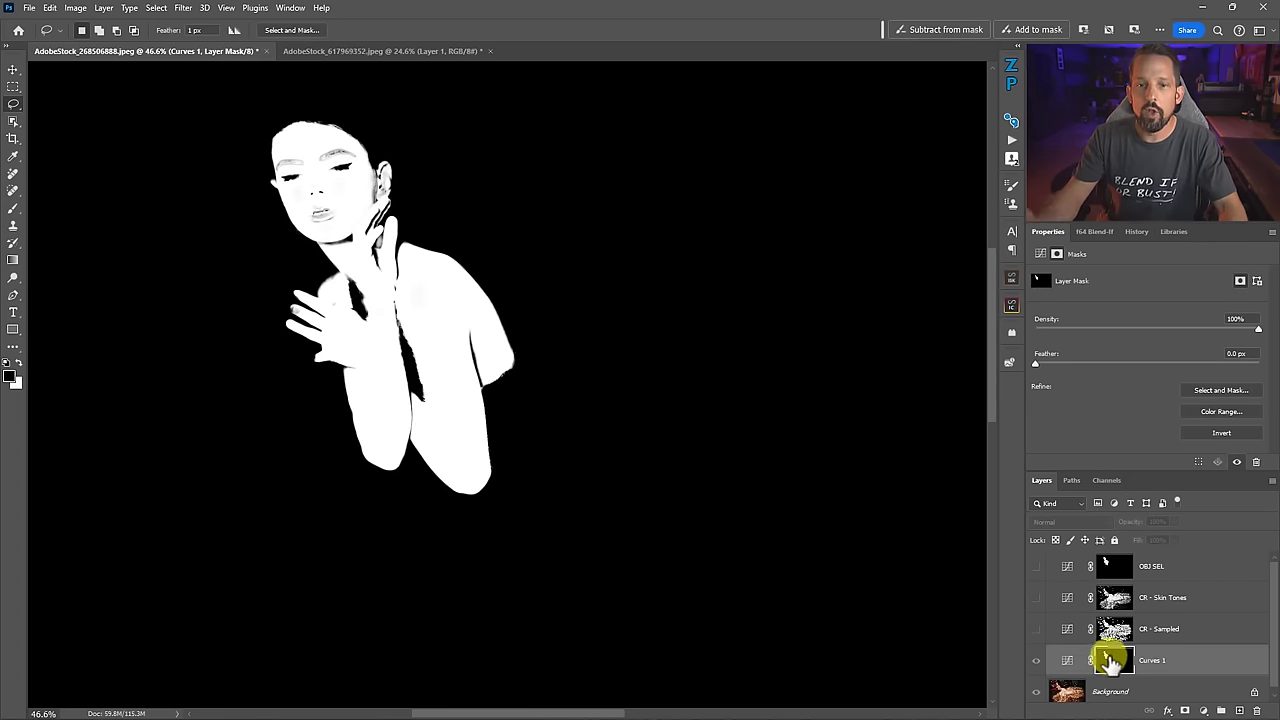
pyautogui.click(1068, 661)
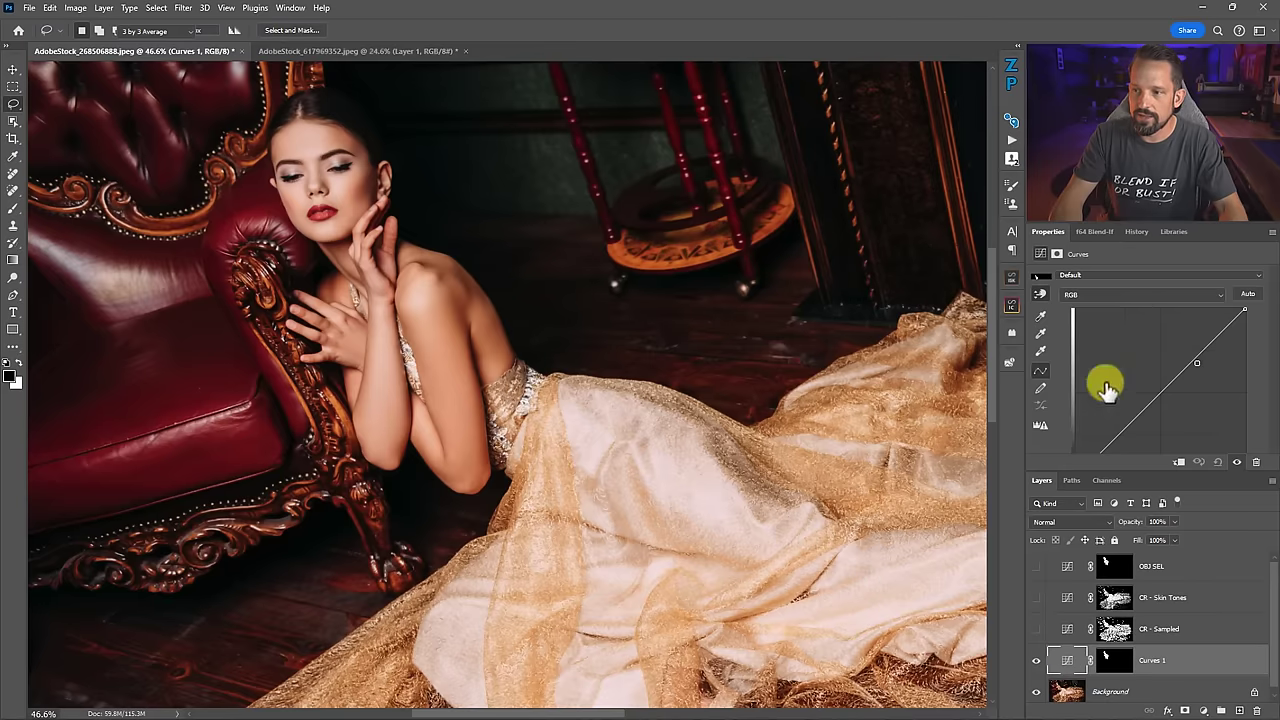
# Add and lift points on the Curves 1 RGB curve to brighten the skin, then bring up the family photo.
pyautogui.moveTo(1167, 410); pyautogui.dragTo(1143, 430)
pyautogui.moveTo(1185, 376); pyautogui.dragTo(1185, 378)
pyautogui.moveTo(1143, 434); pyautogui.dragTo(1140, 426)
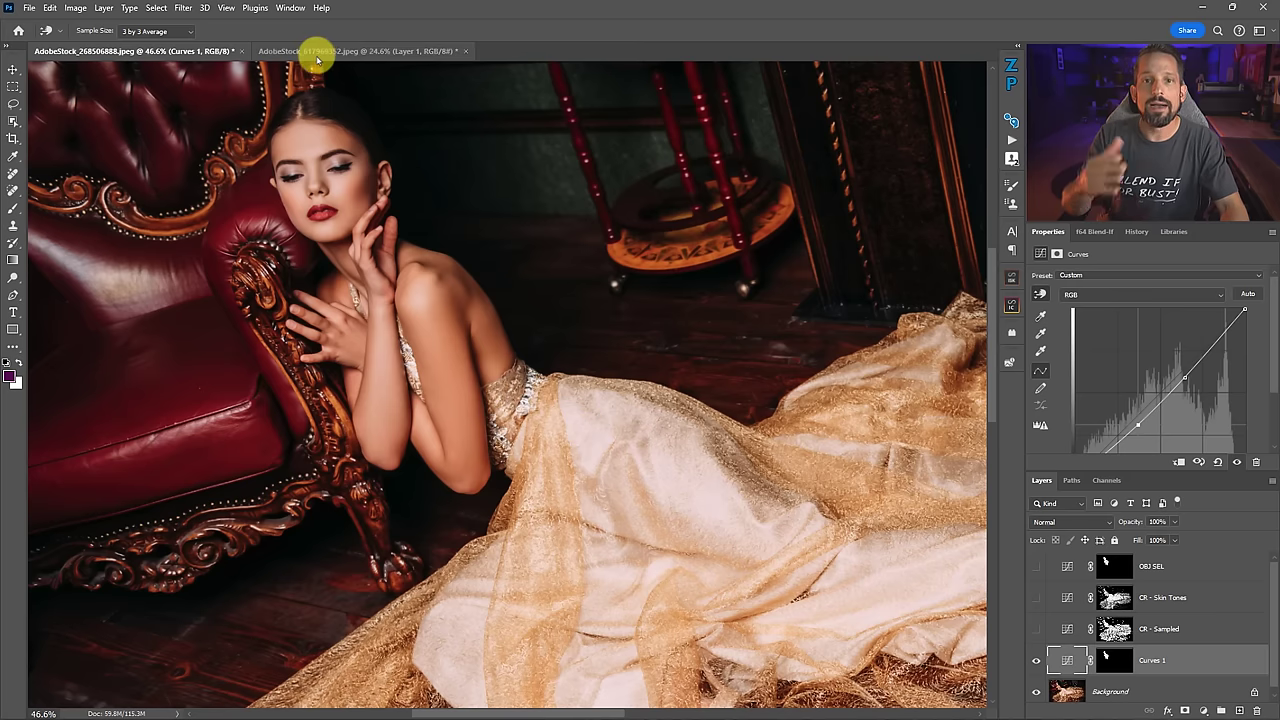
pyautogui.keyDown('ctrl'); pyautogui.click(964, 512); pyautogui.keyUp('ctrl')
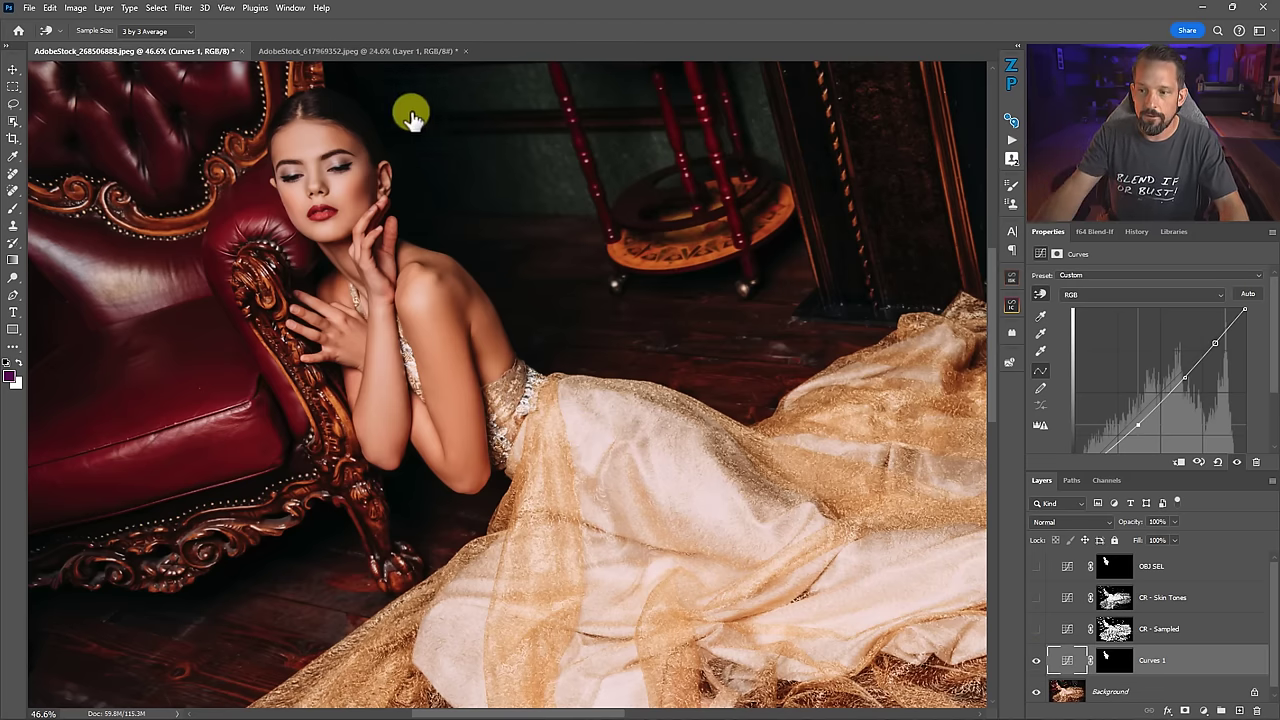
pyautogui.click(340, 50)
pyautogui.press('l')
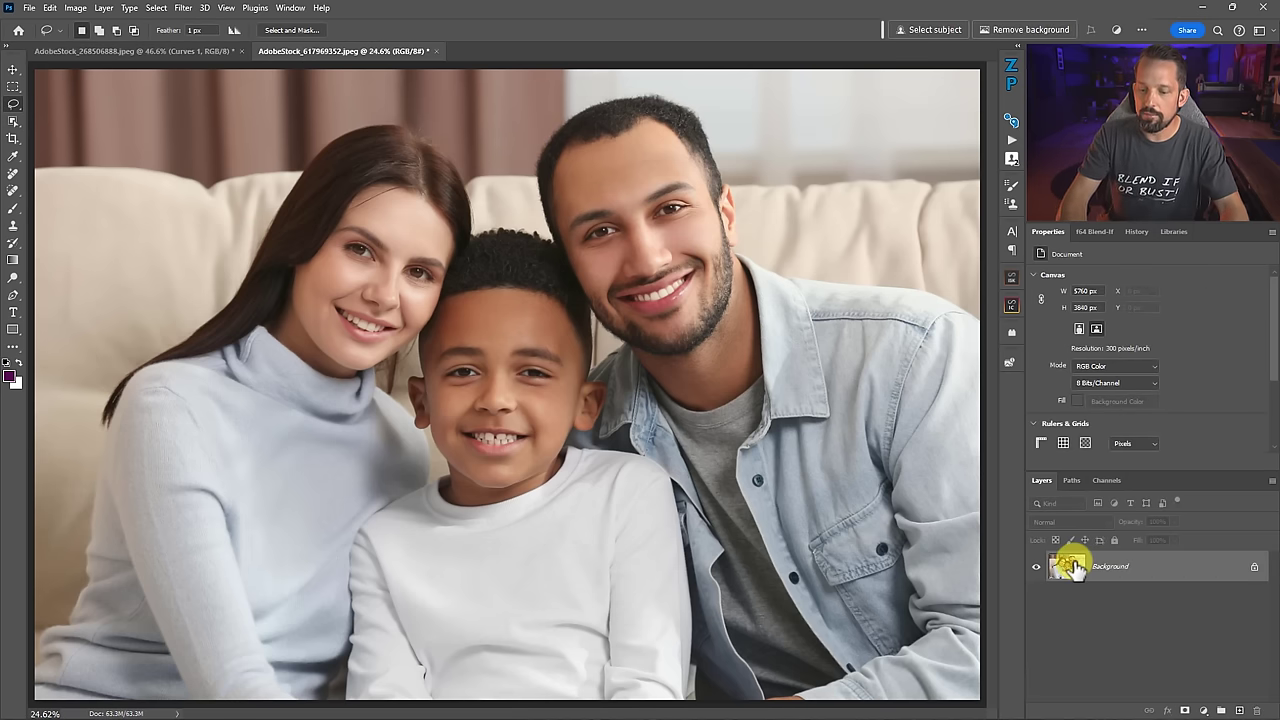
# Duplicate the family photo's Background as Layer 1 and launch Camera Raw Filter on it.
pyautogui.hotkey('ctrl', 'j')
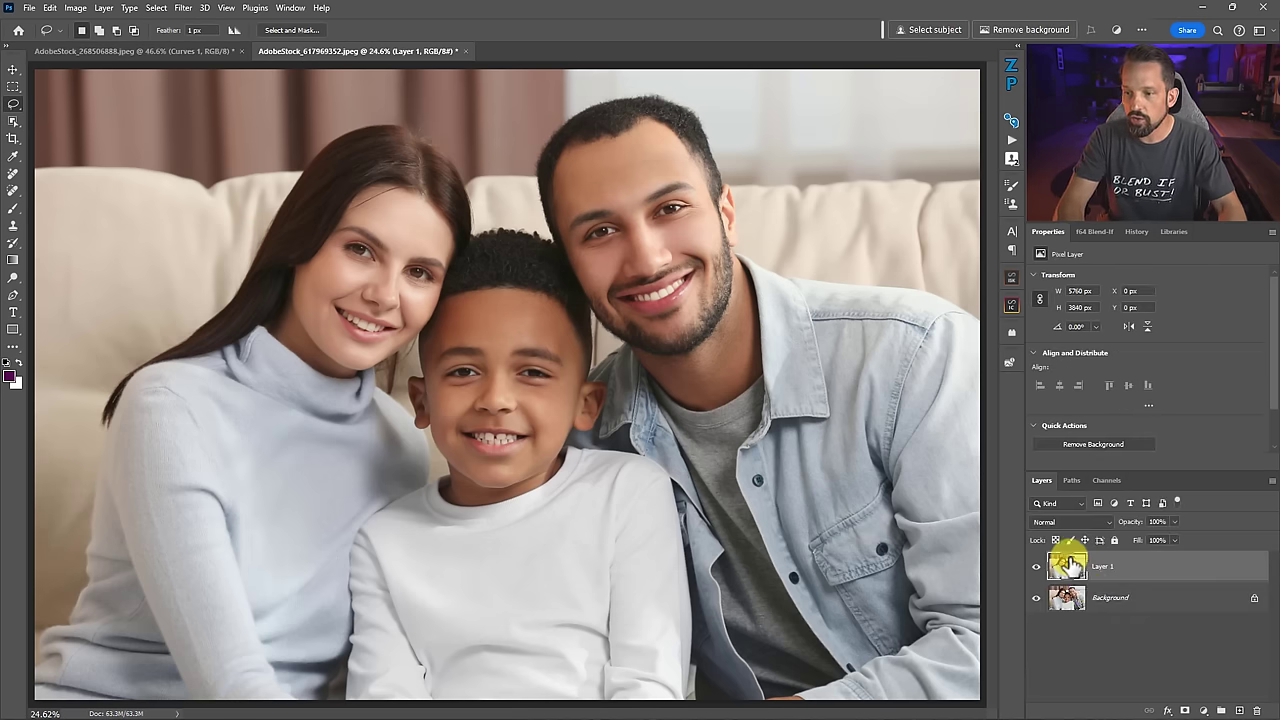
pyautogui.click(185, 10)
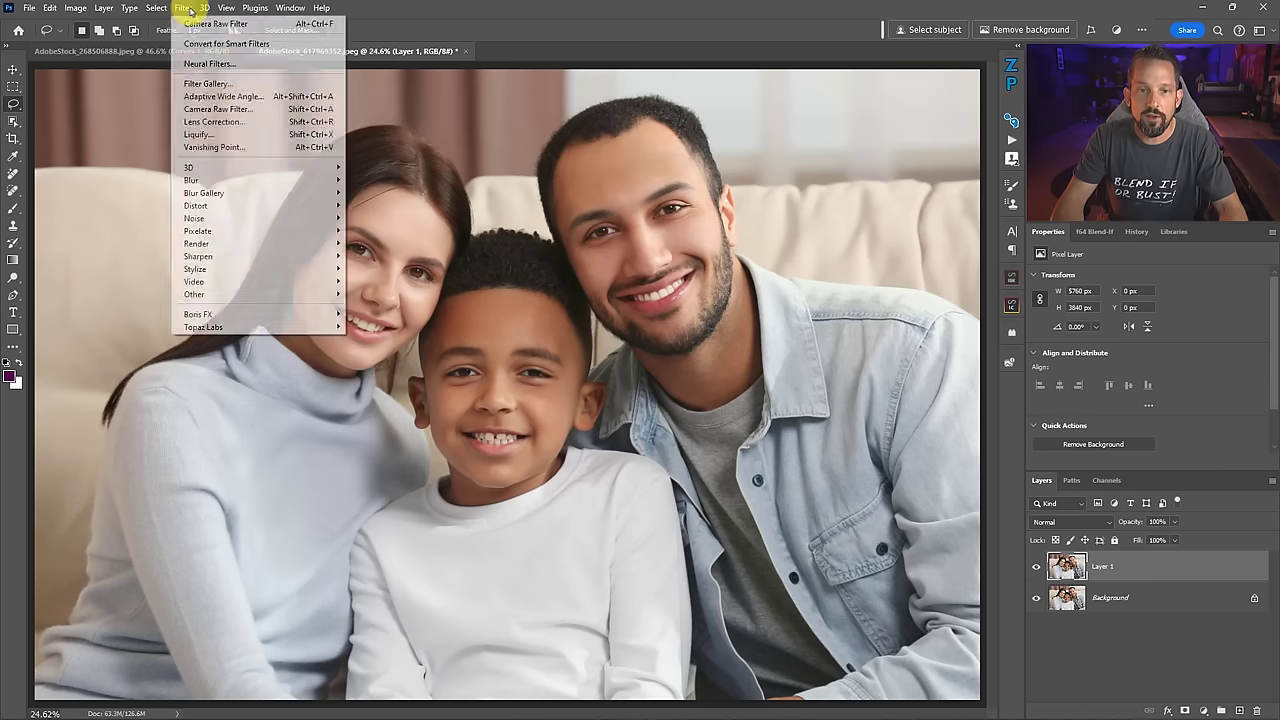
pyautogui.click(194, 110)
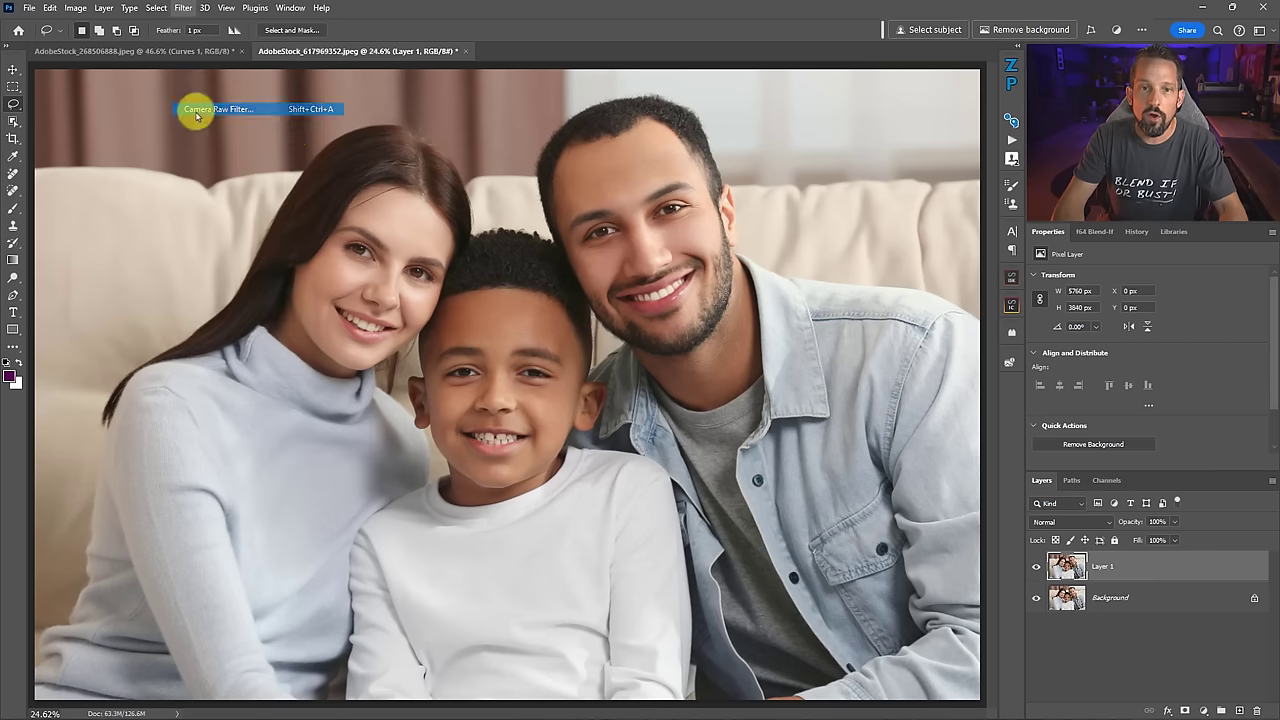